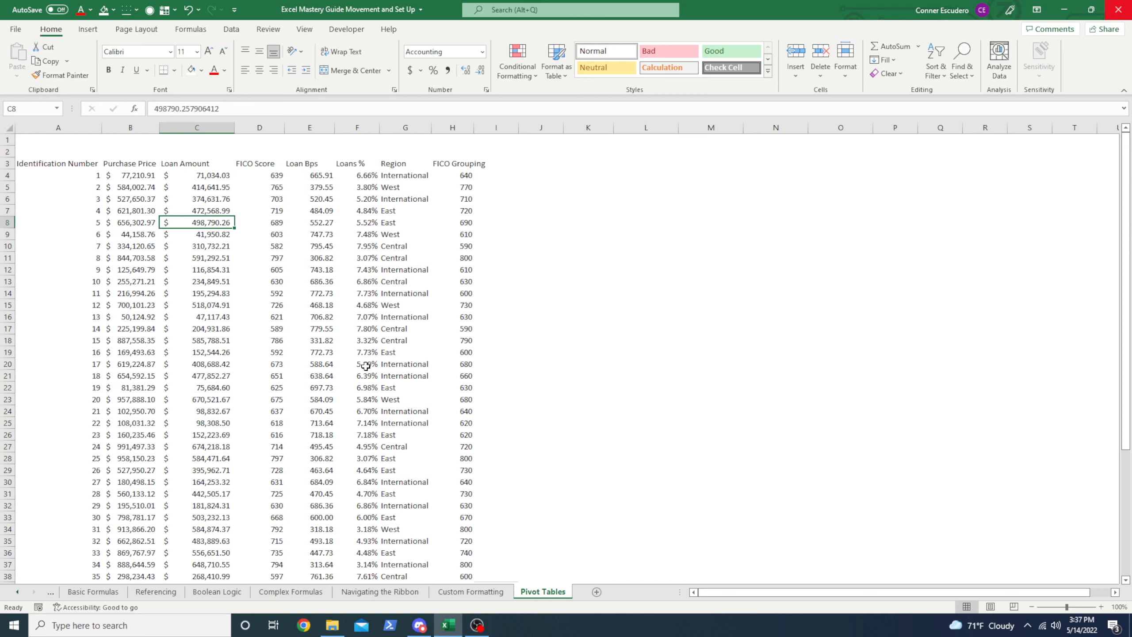
Examine the extent of the loan data table on the Pivot Tables sheet, from its header row to its last record.
key("ctrl+Left")
key("ctrl+Down")
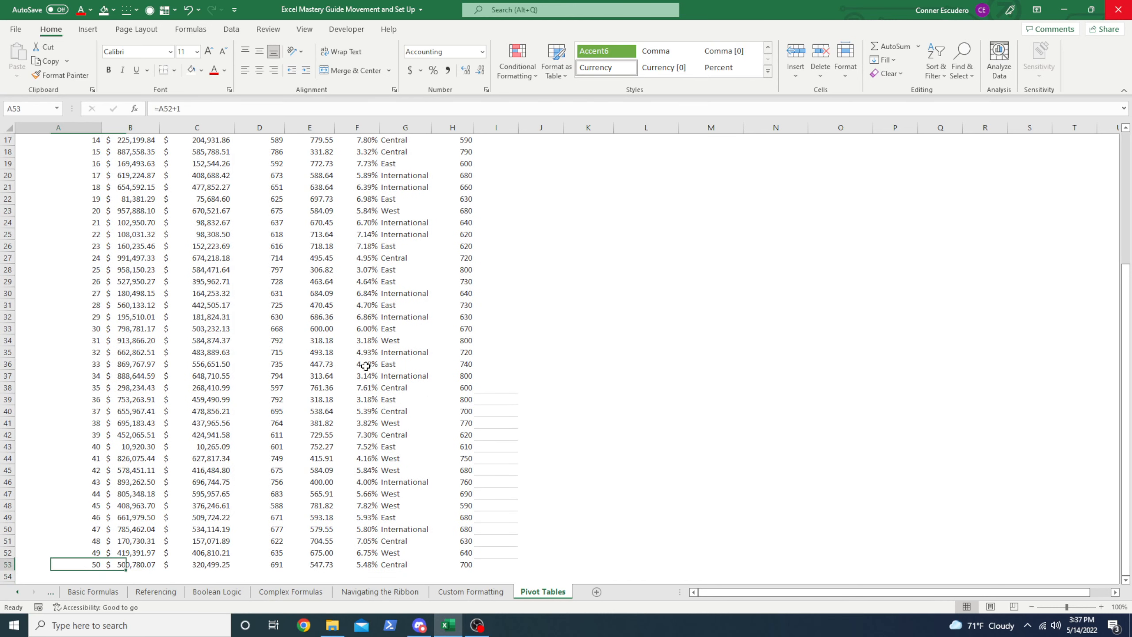
key("ctrl+Right")
key("ctrl+Up")
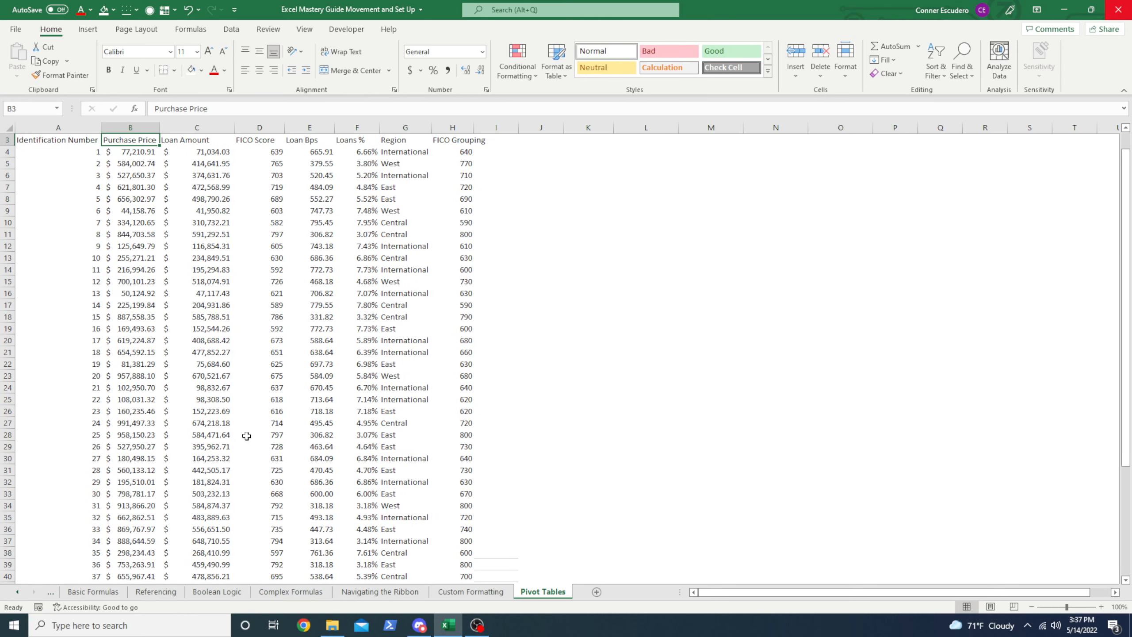
scroll(348, 260, "up", 1)
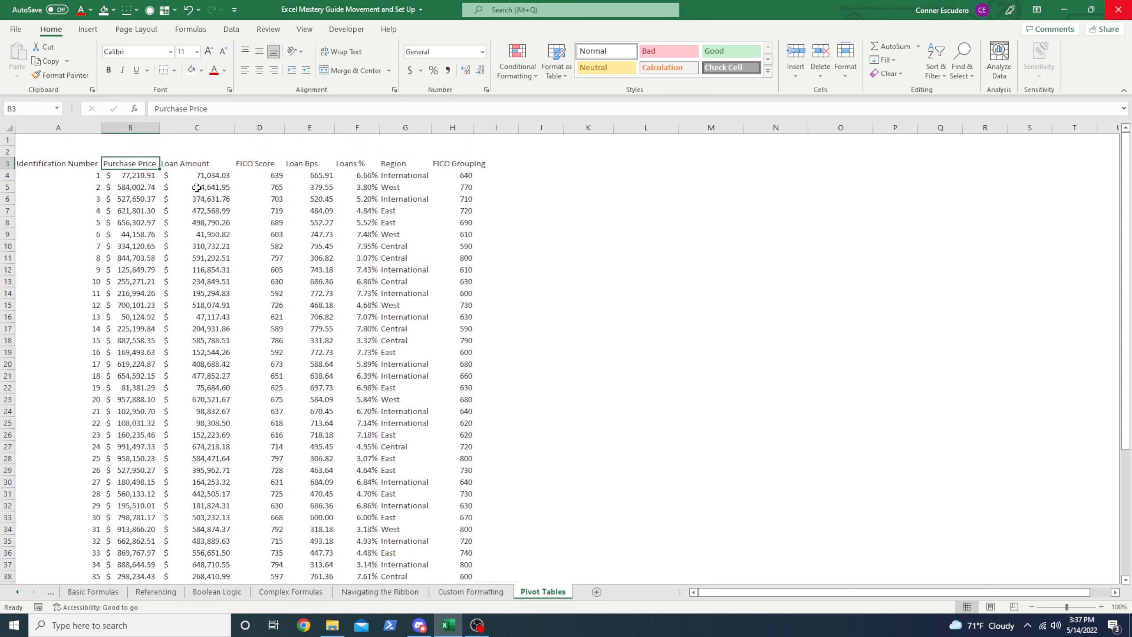
key("Left")
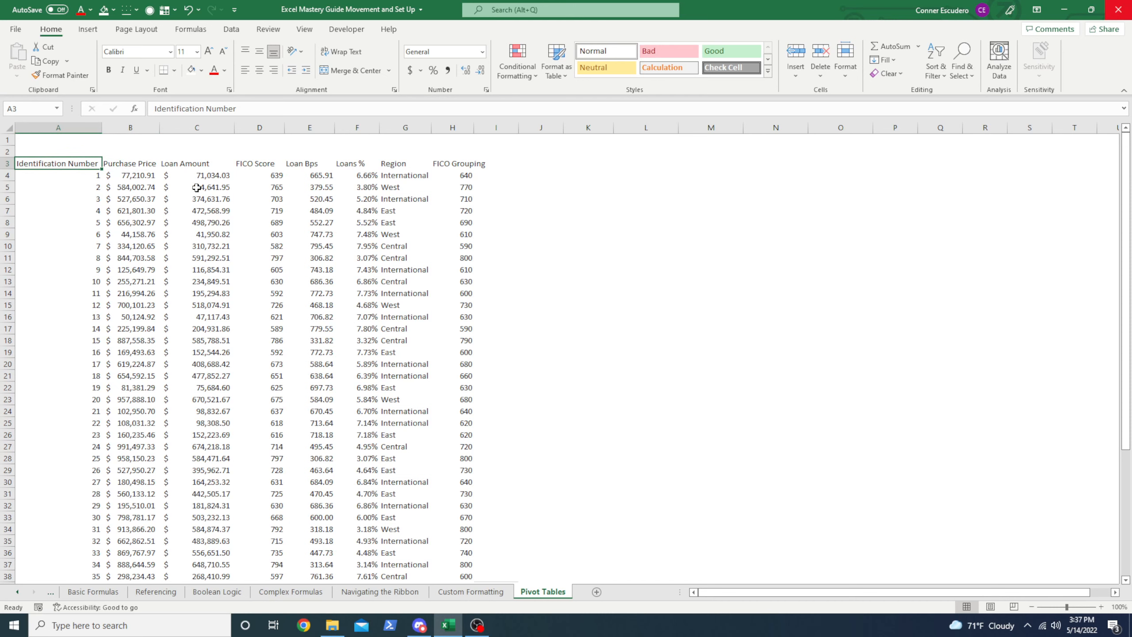
key("ctrl+shift+Right")
key("ctrl+shift+Down")
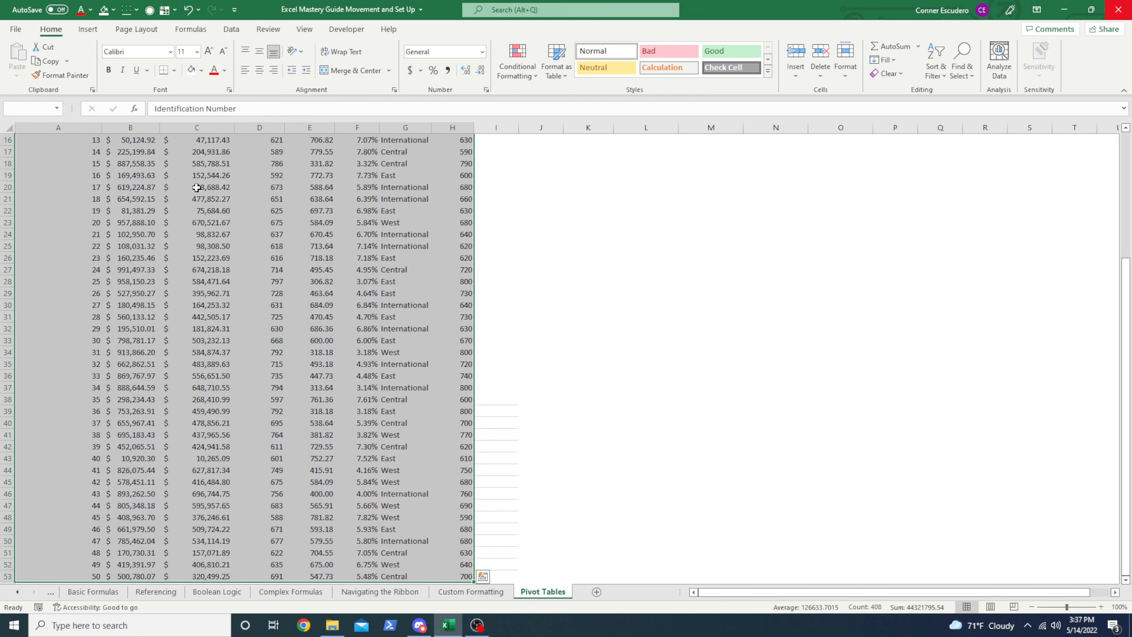
key("ctrl+shift+Up")
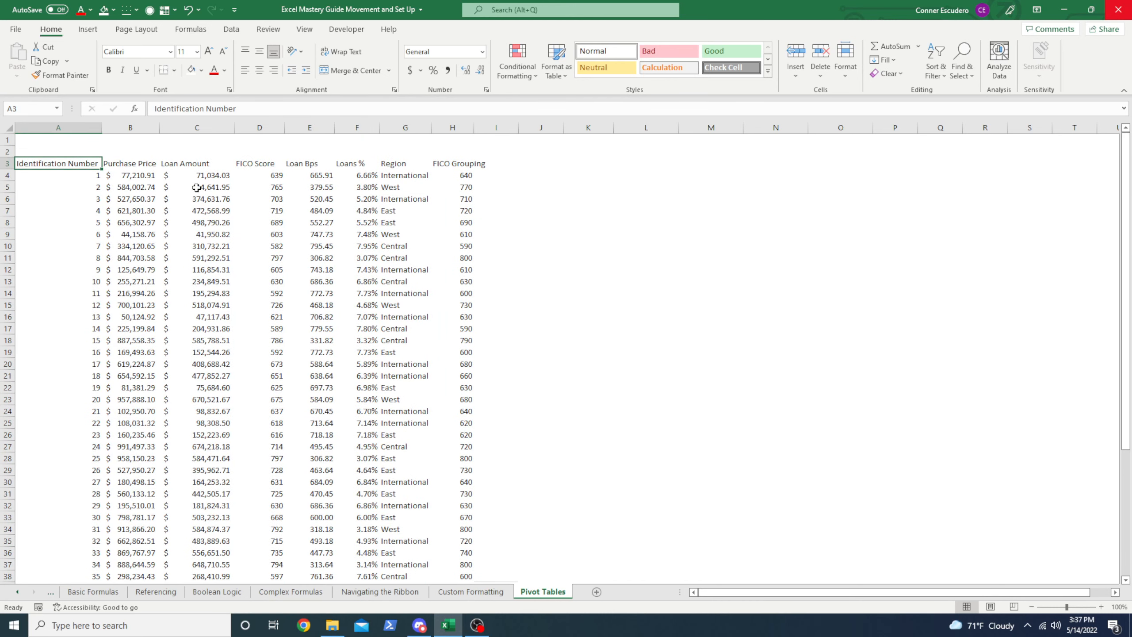
Look across the table's header row from Identification Number to FICO Grouping and return to its first header.
key("ctrl+Right")
key("ctrl+Left")
key("ctrl+Right")
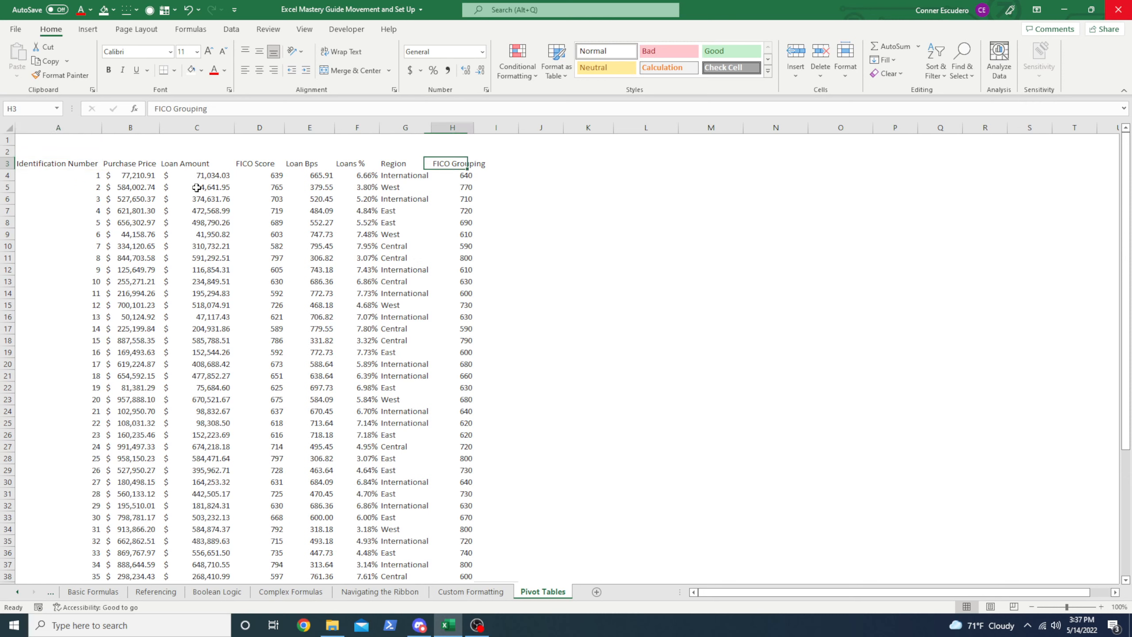
key("ctrl+Left")
key("Right")
key("Right")
key("Right")
key("Right")
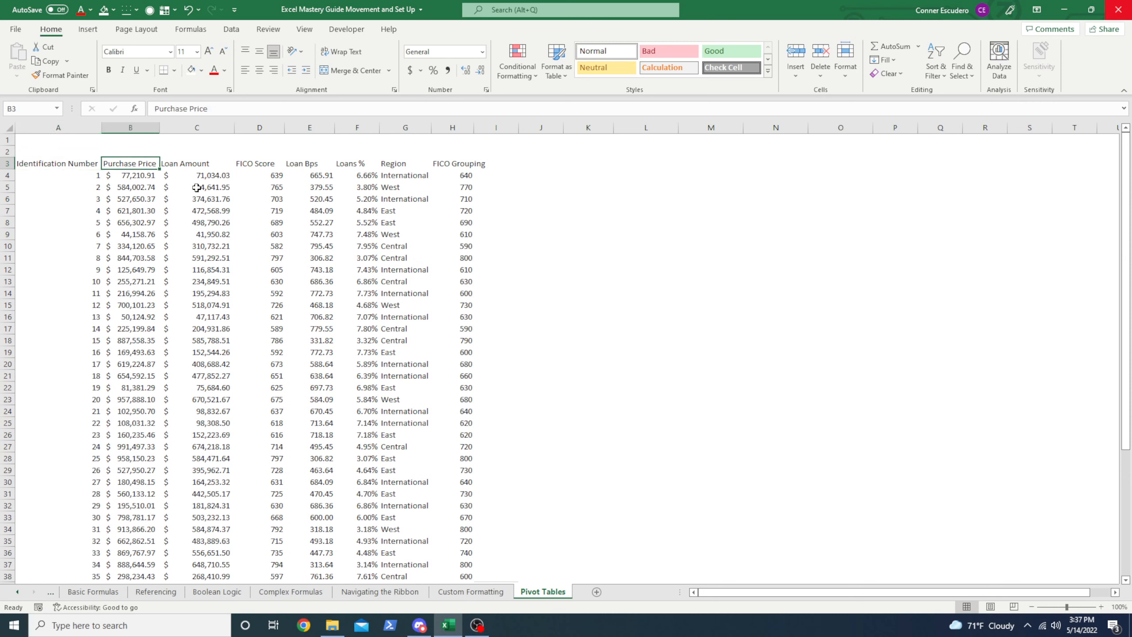
key("ctrl+Left")
key("ctrl+shift+Down")
key("ctrl+shift+Right")
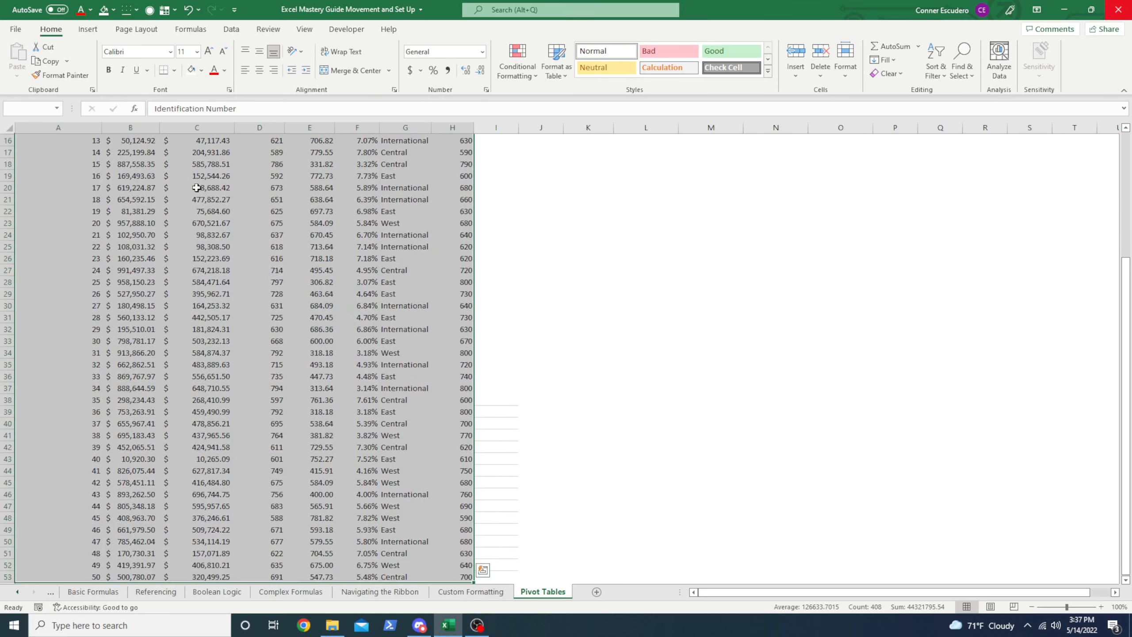
key("Up")
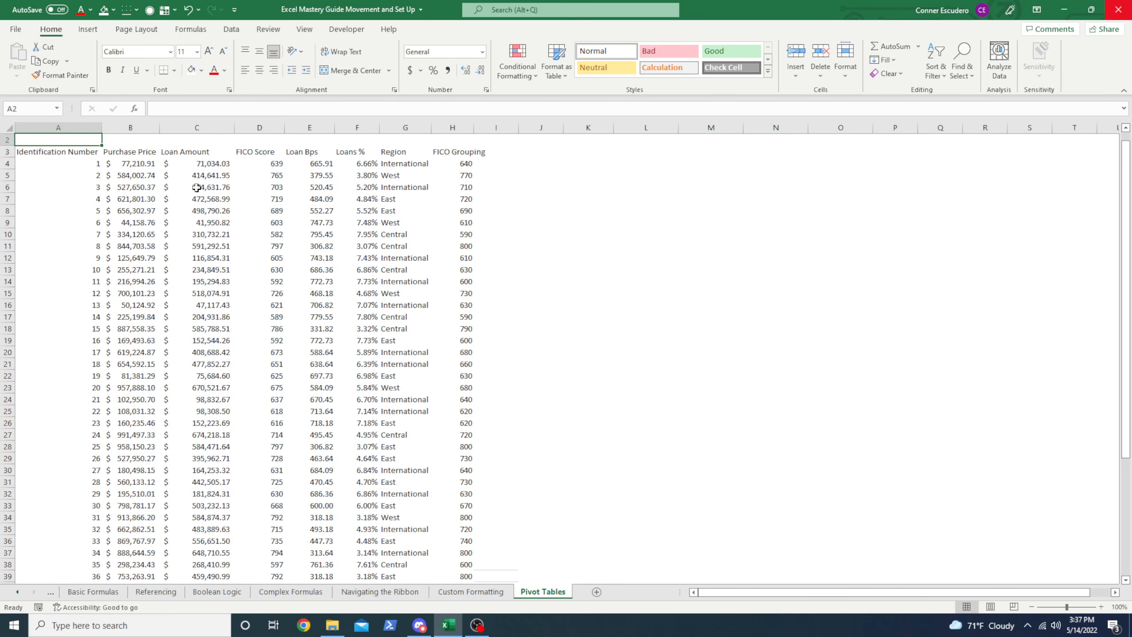
Create a PivotTable on a new worksheet from the whole loan table, range A3:H53 including headers.
key("Down")
key("ctrl+shift+Down")
key("ctrl+shift+Right")
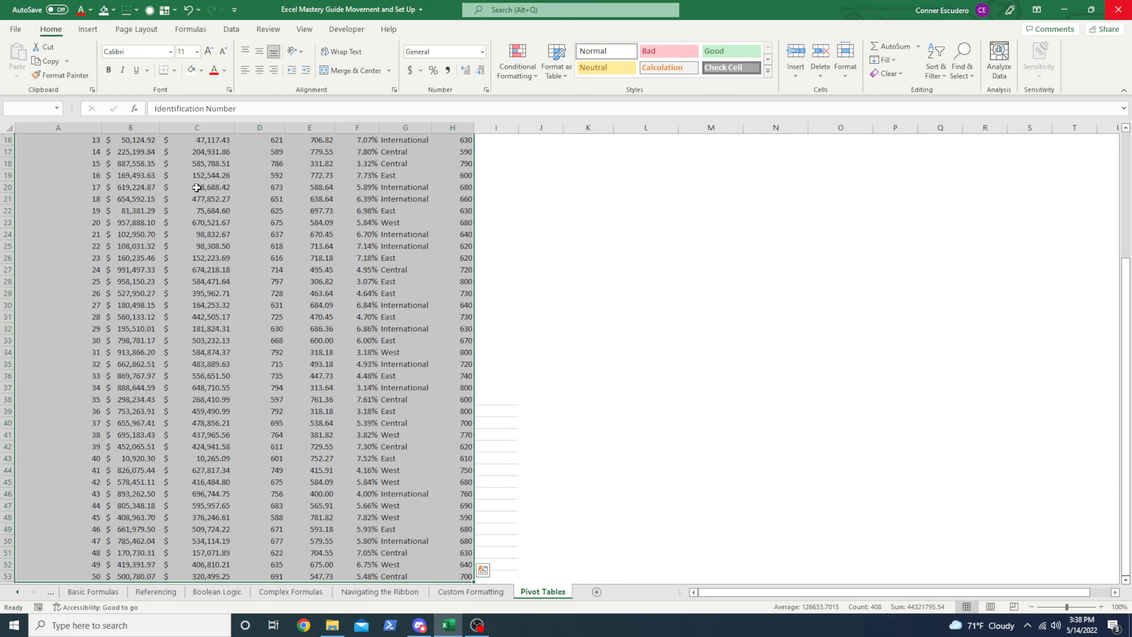
key("alt")
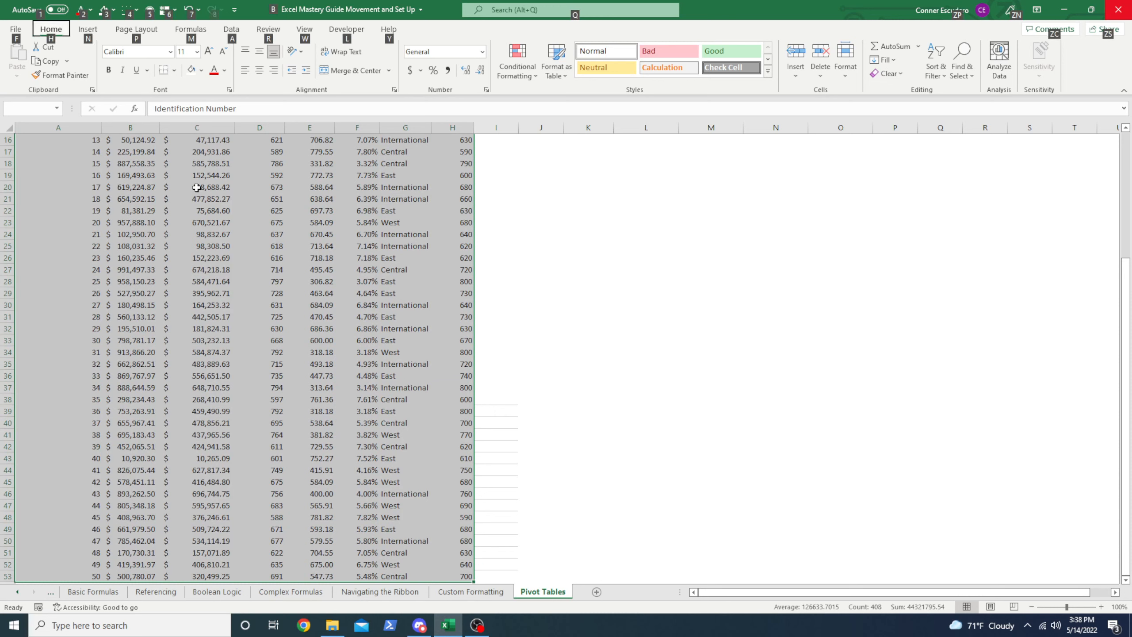
key("n")
key("v")
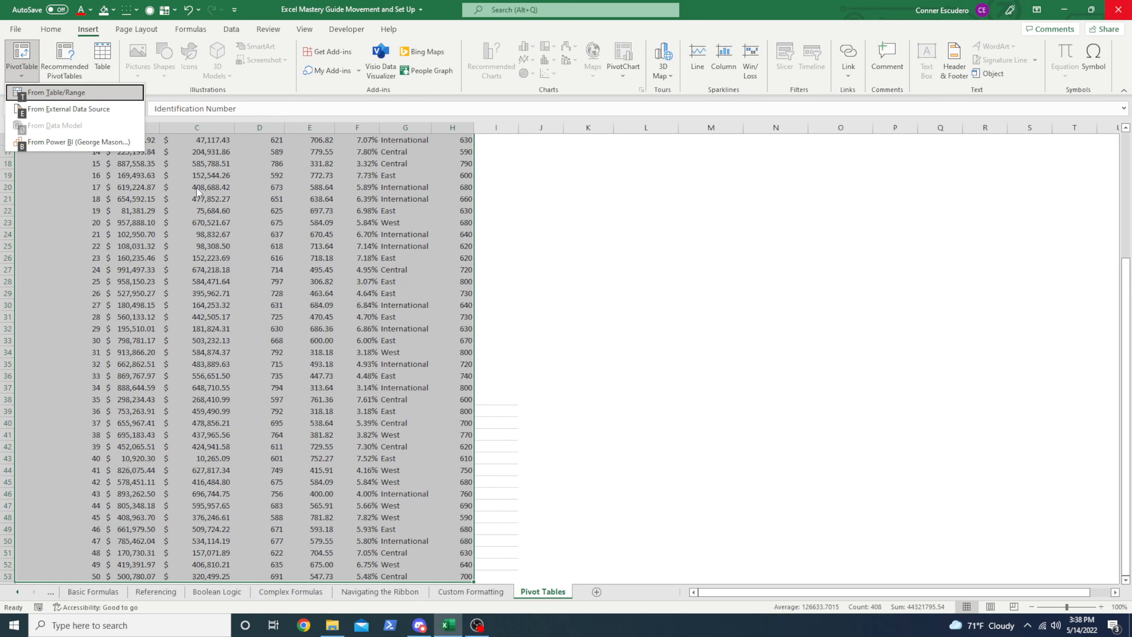
key("t")
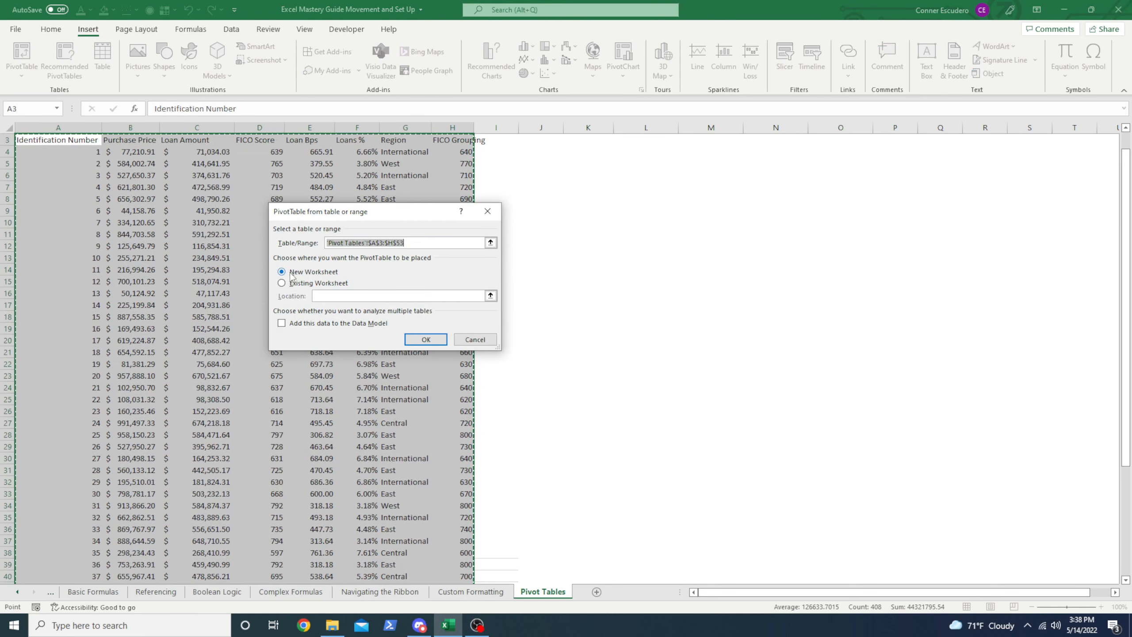
left_click(424, 342)
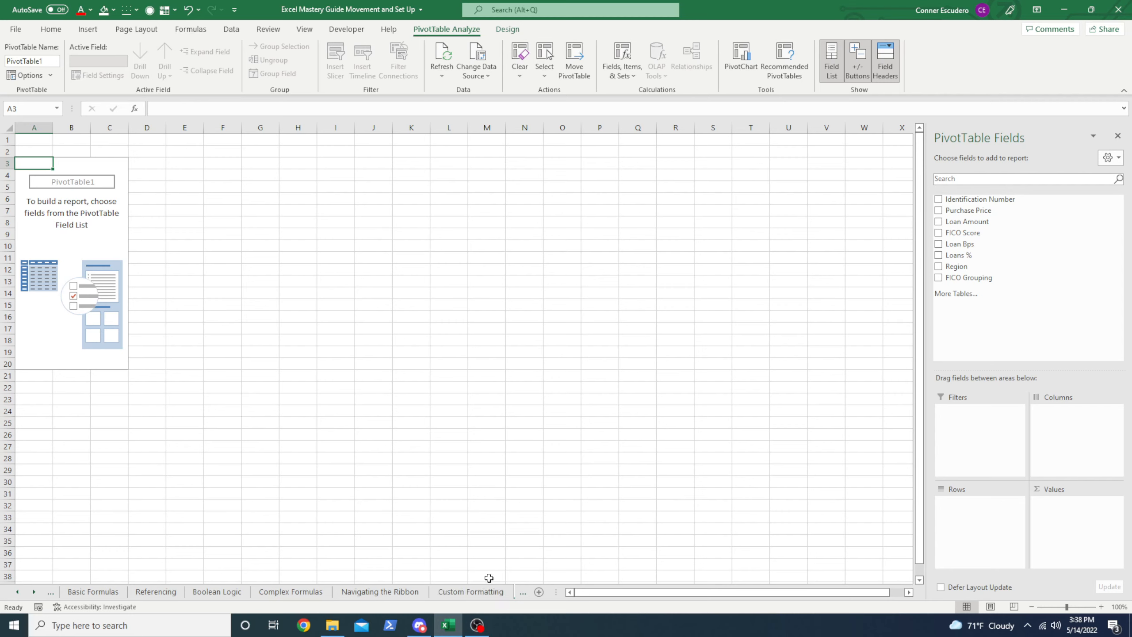
Rename the new worksheet holding the empty PivotTable as Pivot Tab.
left_click(522, 593)
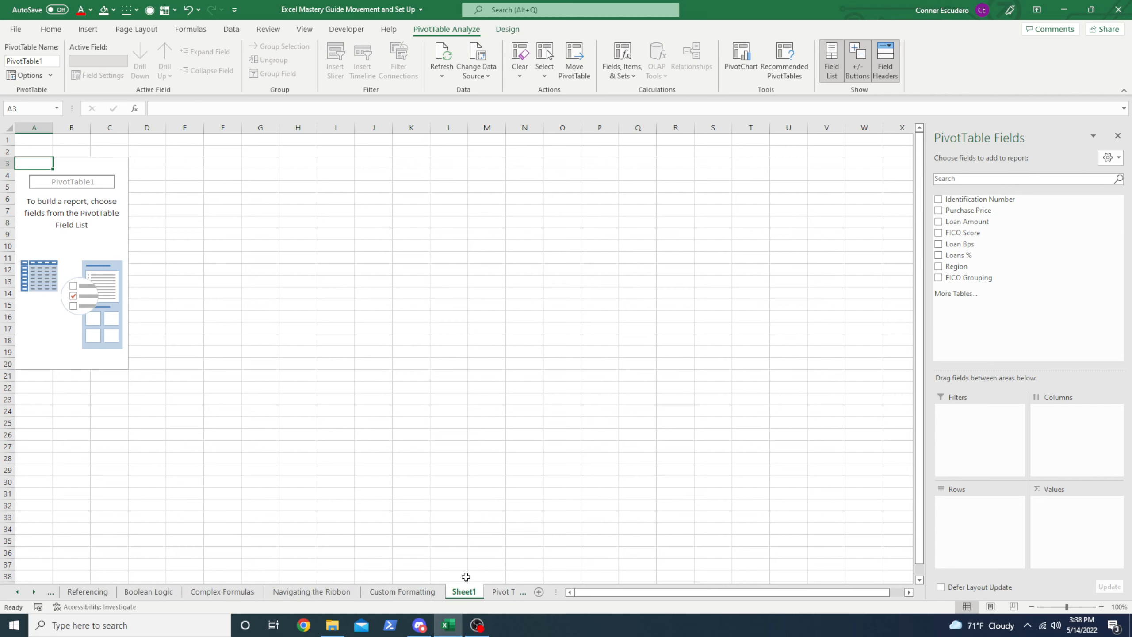
key("ctrl+Page_Down")
key("ctrl+Page_Up")
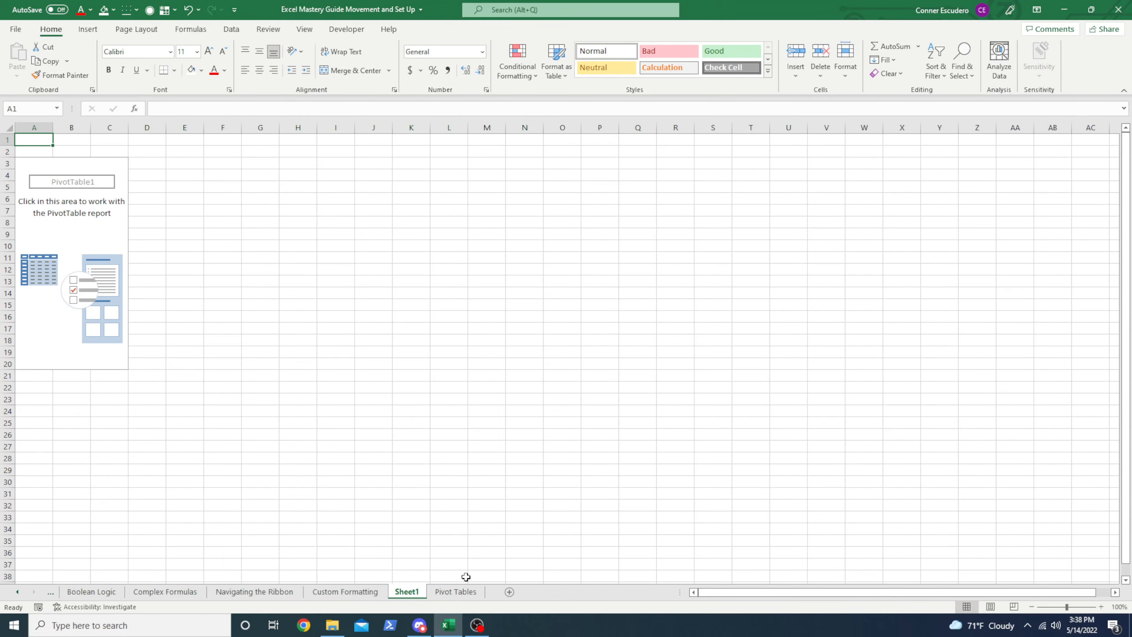
key("alt+h")
key("o")
key("r")
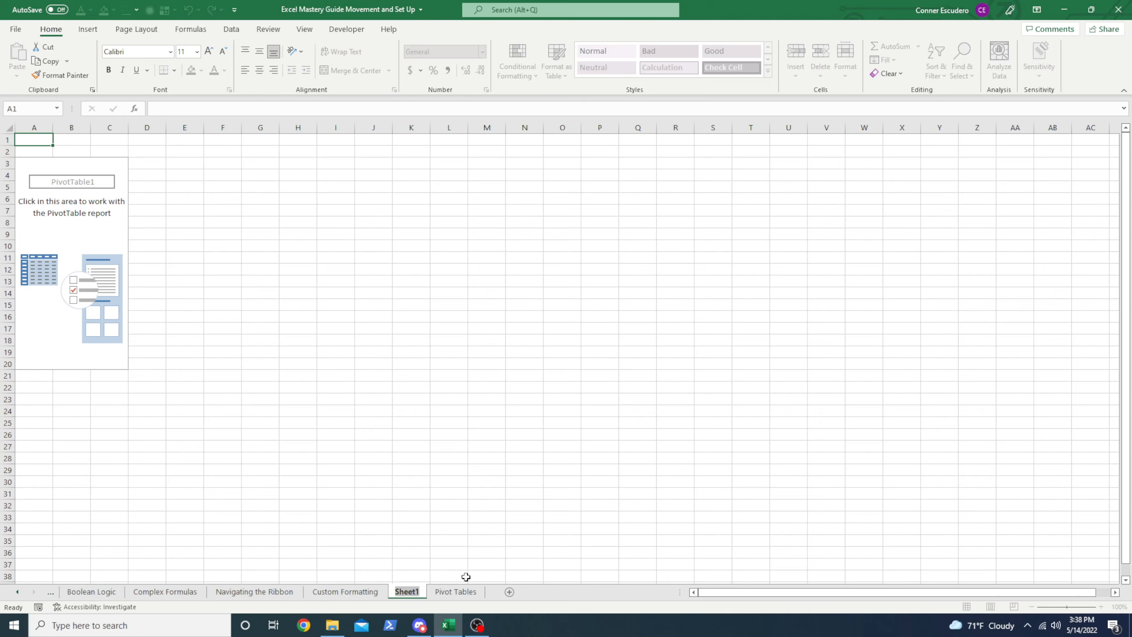
type("Pivot Tab")
key("Return")
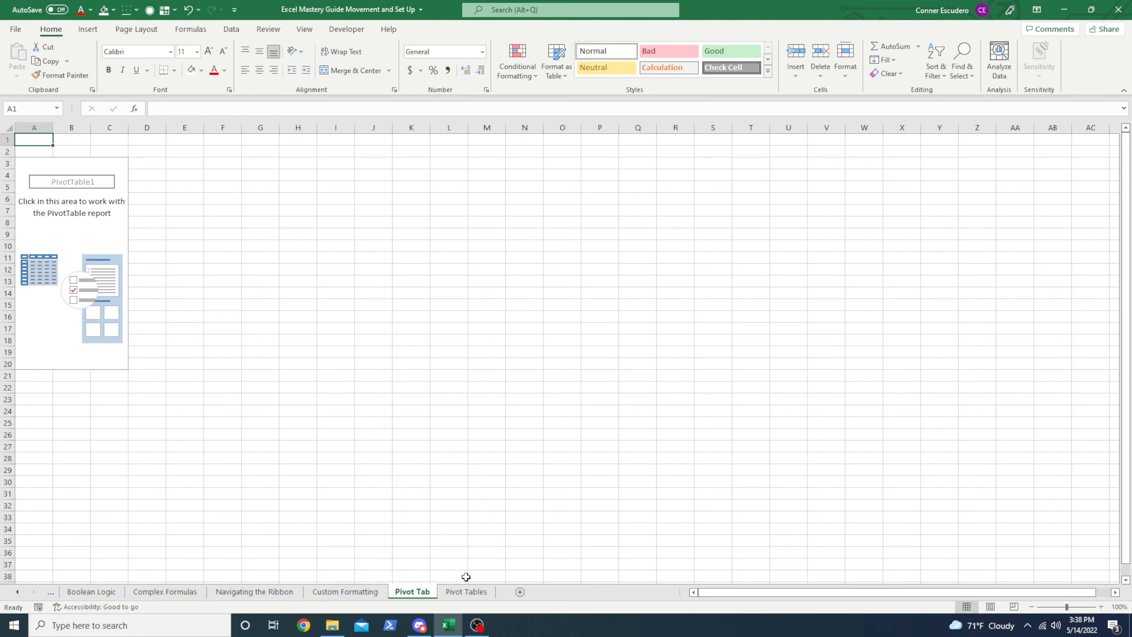
Select cells outside and inside the empty PivotTable to examine when its field list is available.
left_click(94, 150)
left_click(173, 162)
left_click(174, 340)
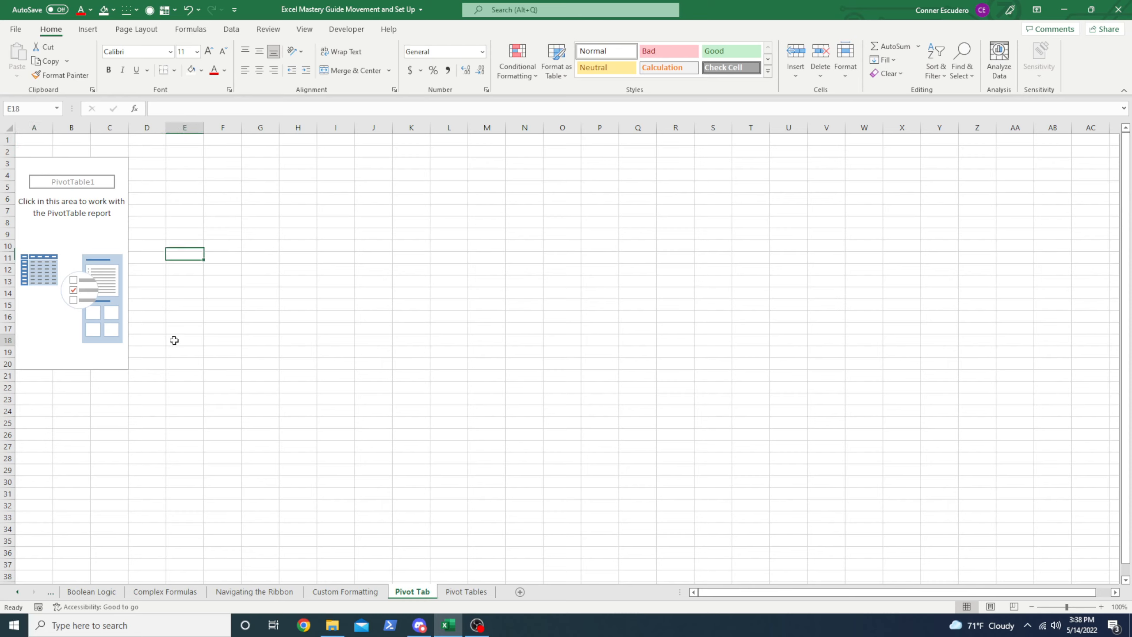
left_click(142, 367)
left_click(75, 268)
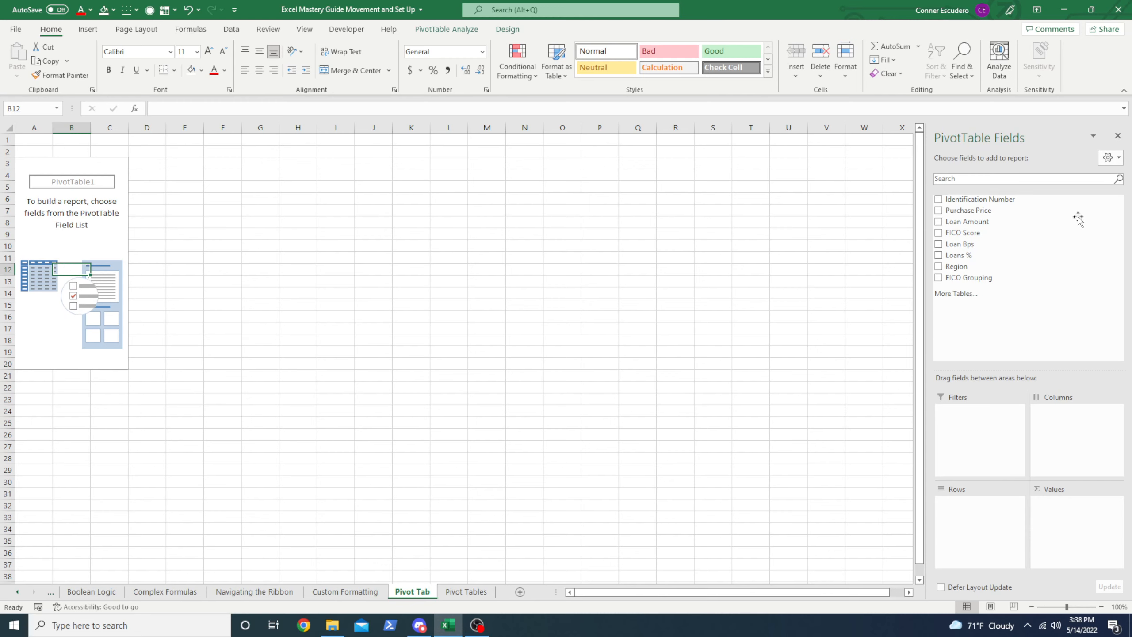
left_click(151, 259)
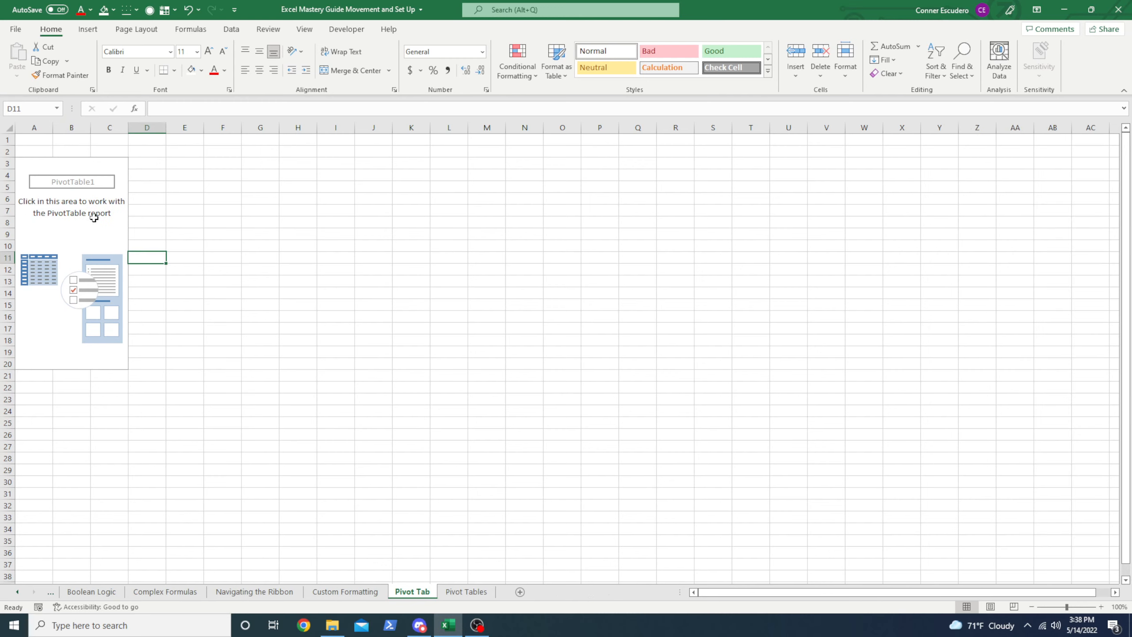
left_click(113, 263)
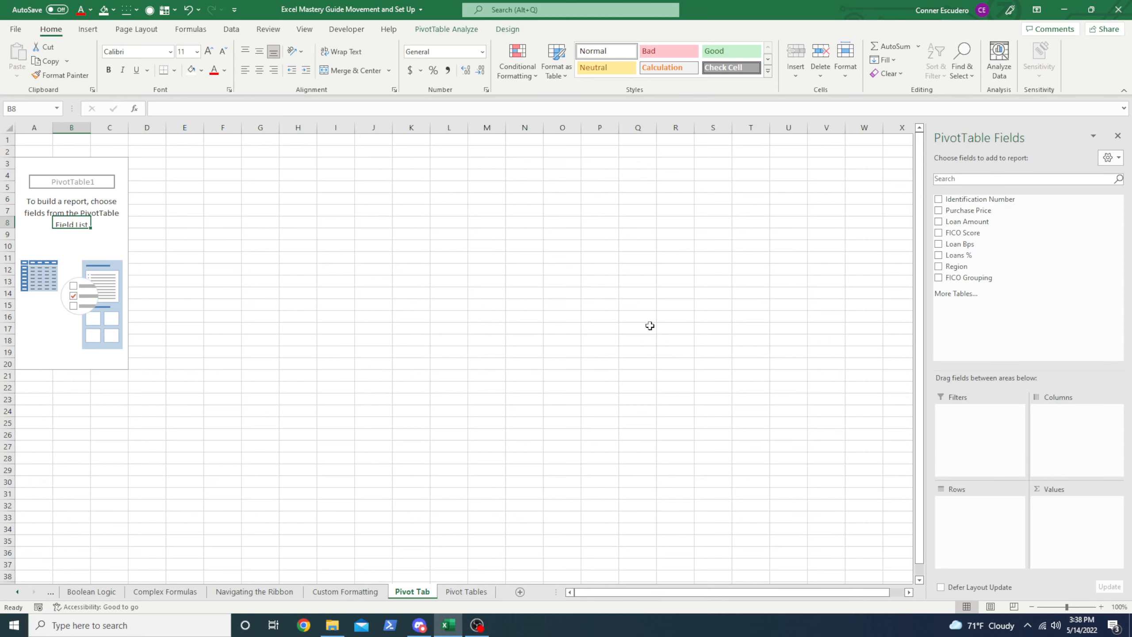
Review the PivotTable's design and analysis tools, and select cell A3 where the report begins.
left_click(511, 30)
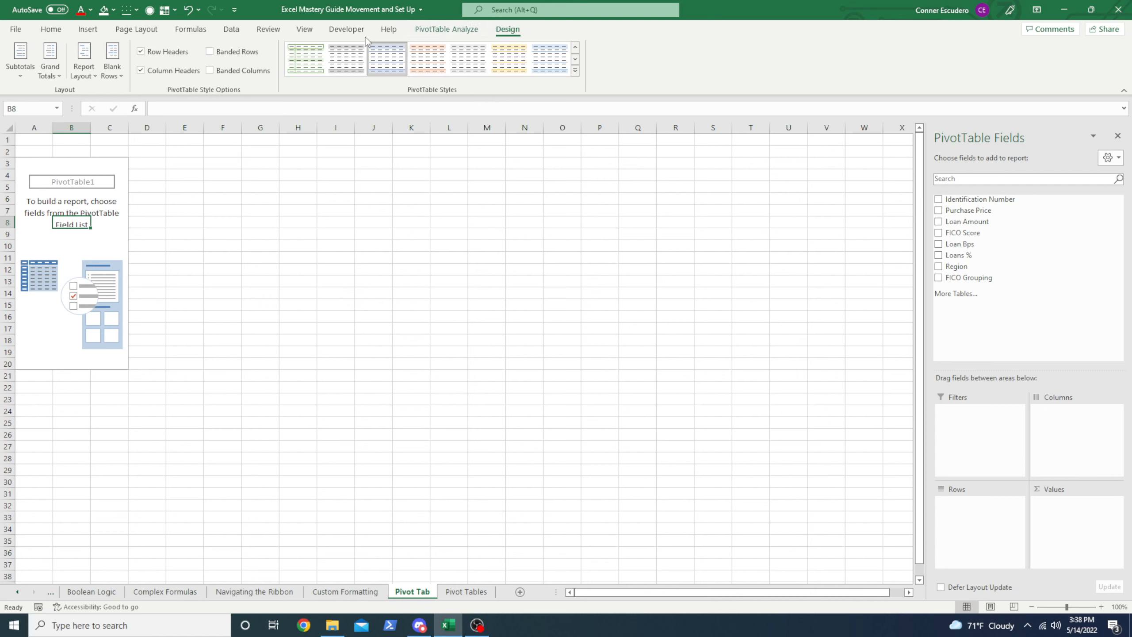
left_click(412, 32)
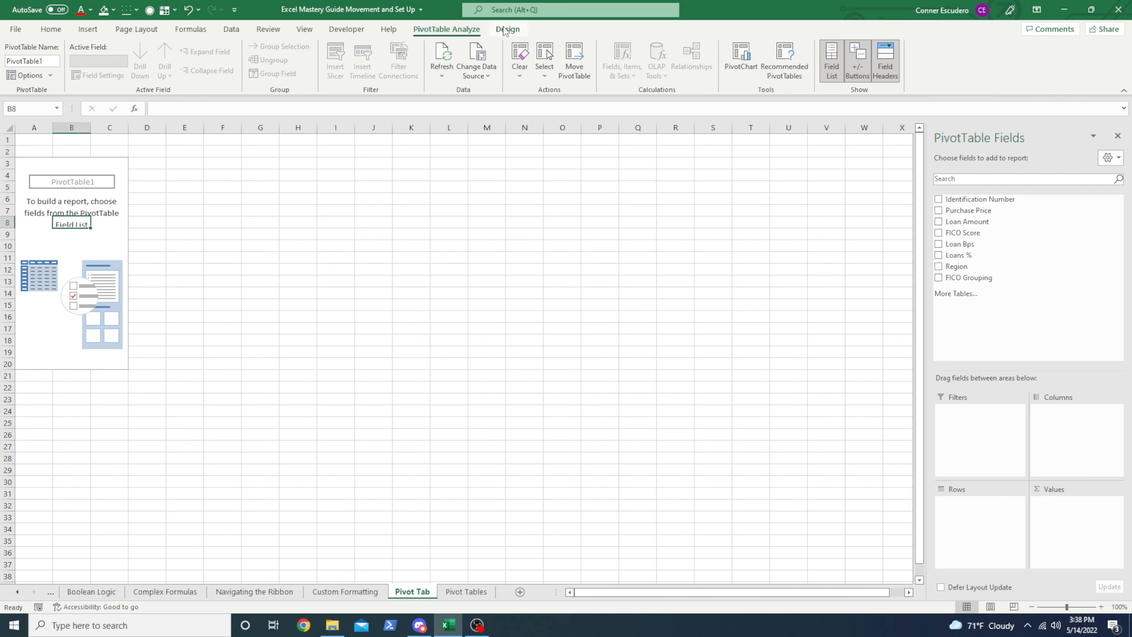
left_click(35, 187)
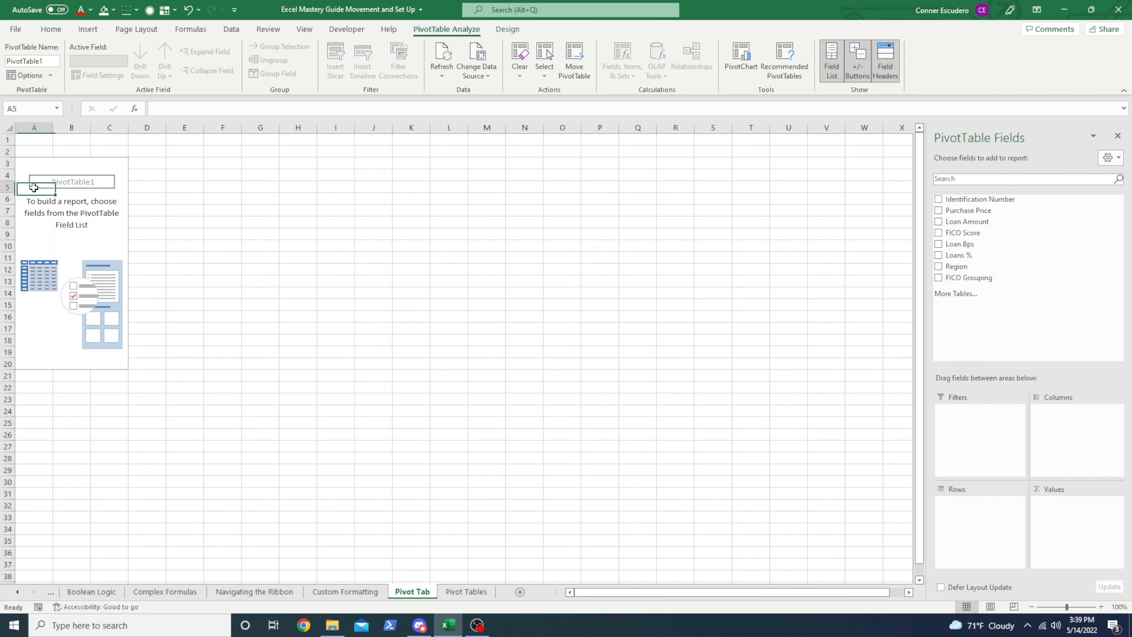
left_click(32, 167)
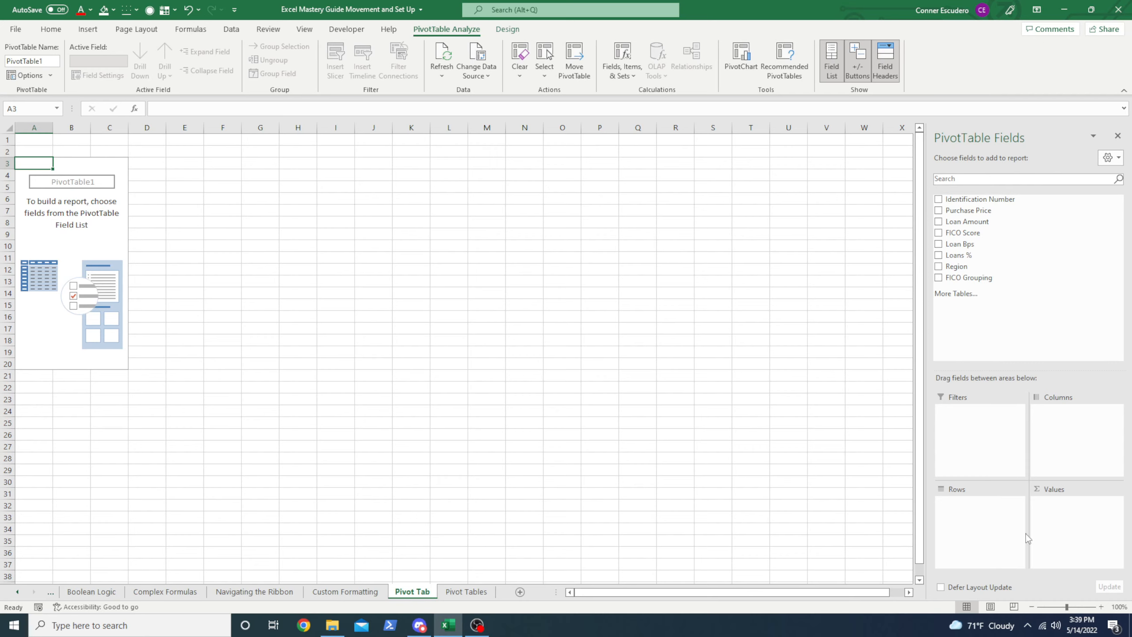
Return to the Pivot Tables data sheet and auto-fit the FICO Grouping column to its header.
left_click(465, 592)
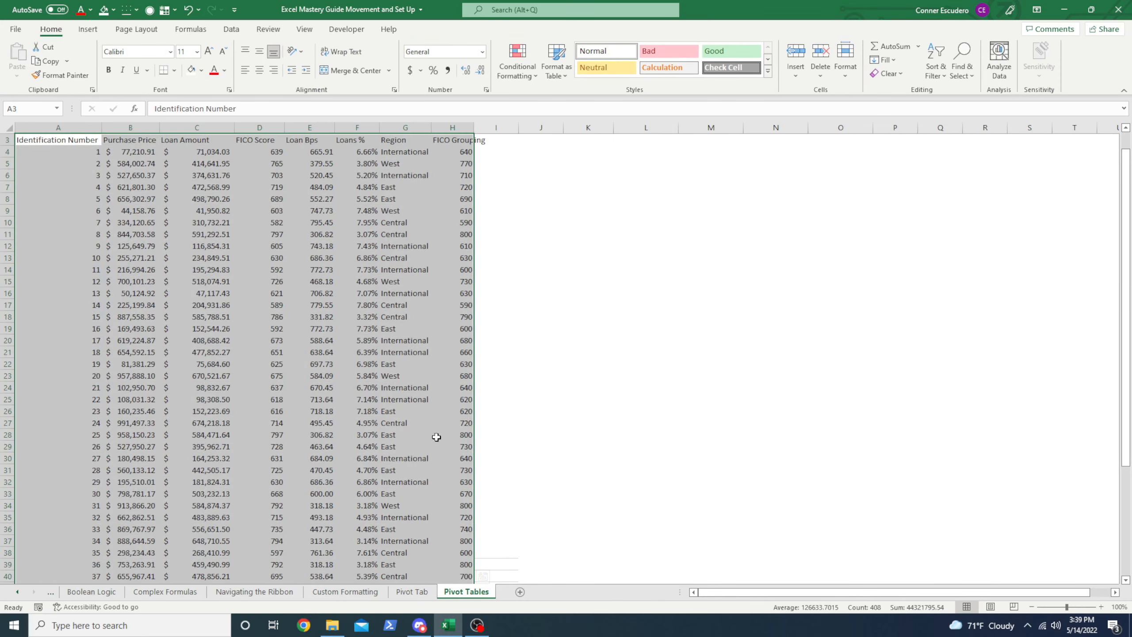
left_click(364, 282)
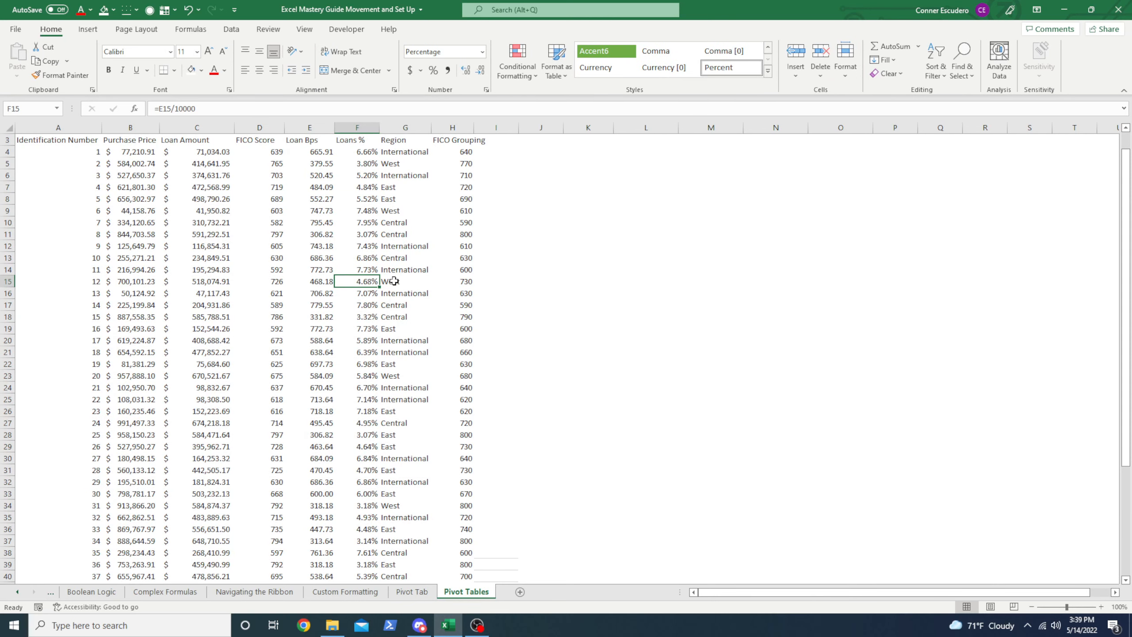
left_click(392, 142)
left_click(466, 149)
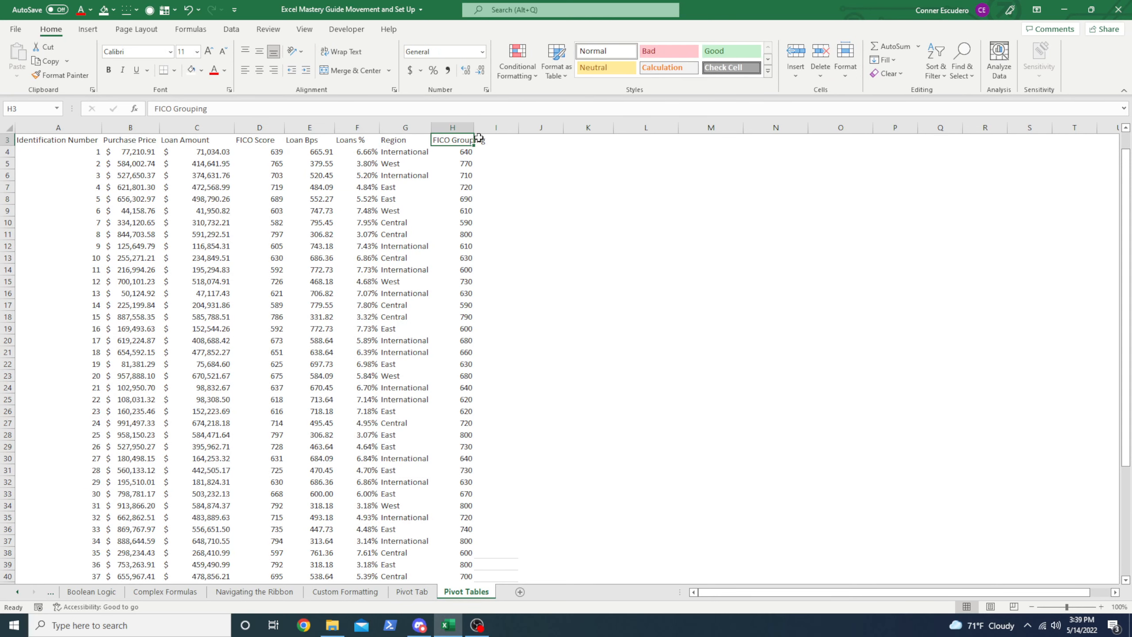
double_click(475, 128)
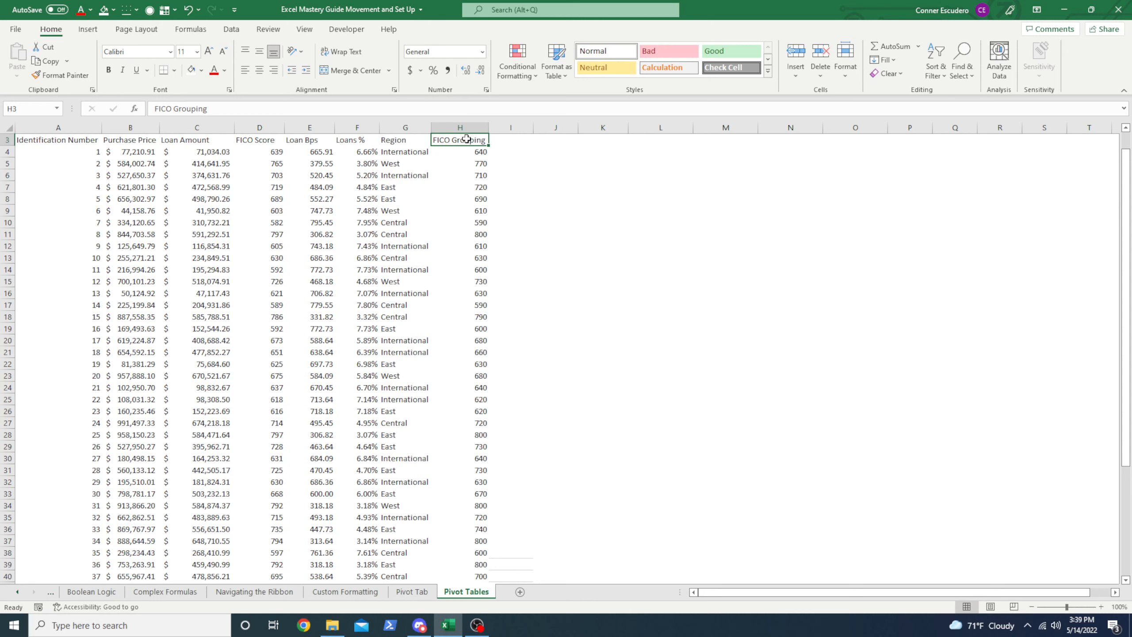
Examine the FICO Grouping, FICO Score, Loan Amount and Purchase Price columns in the source data.
left_click_drag(467, 140, 471, 269)
left_click(263, 139)
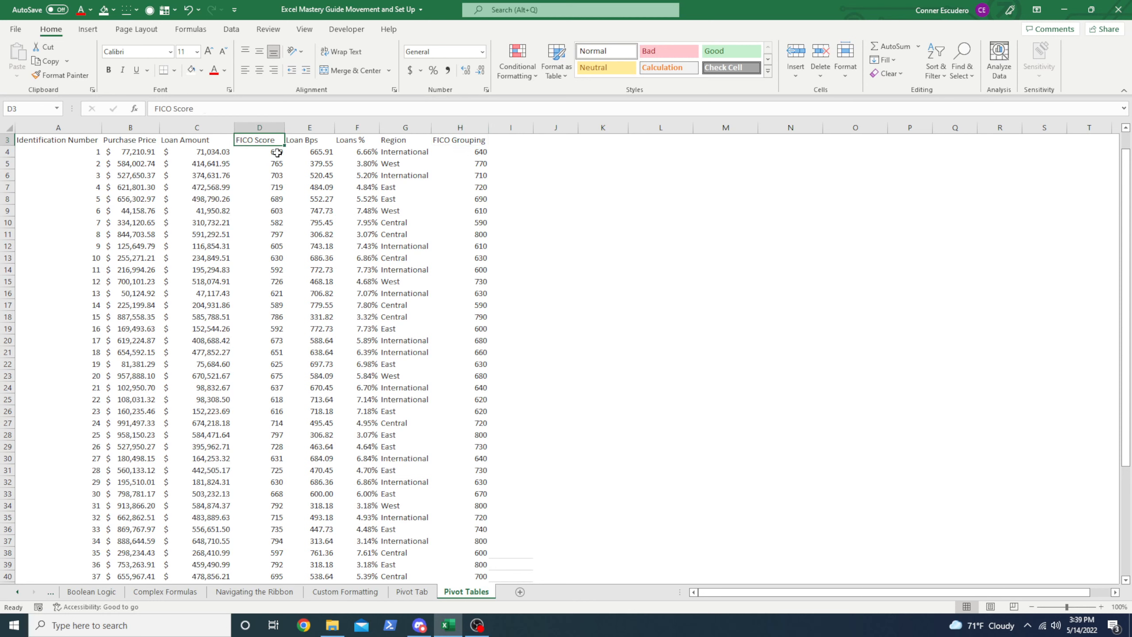
left_click(193, 140)
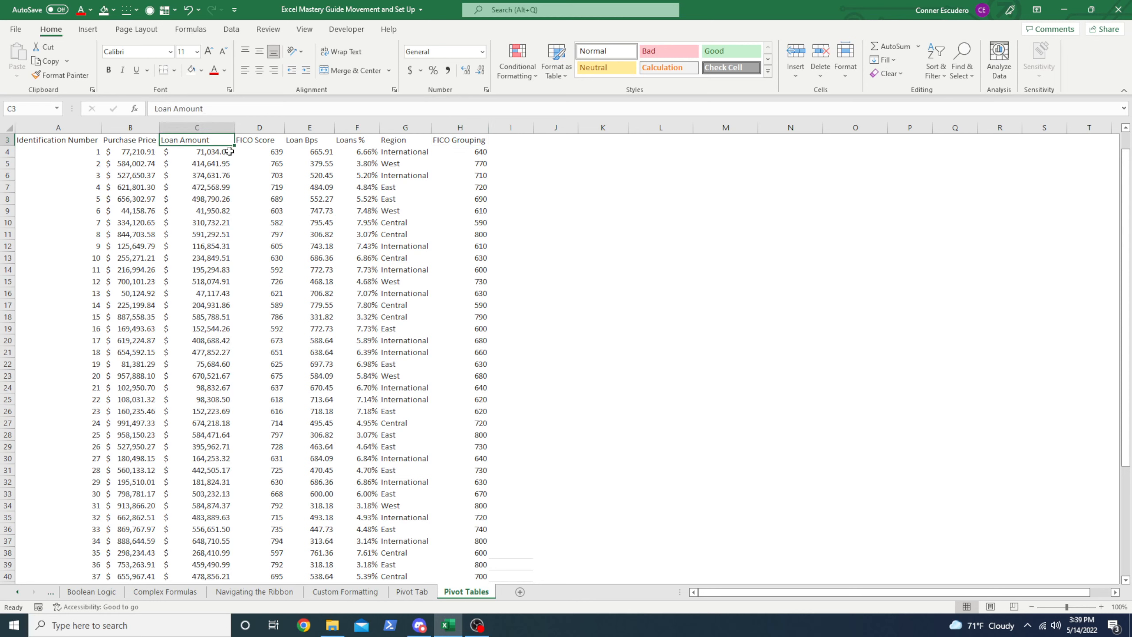
left_click(122, 141)
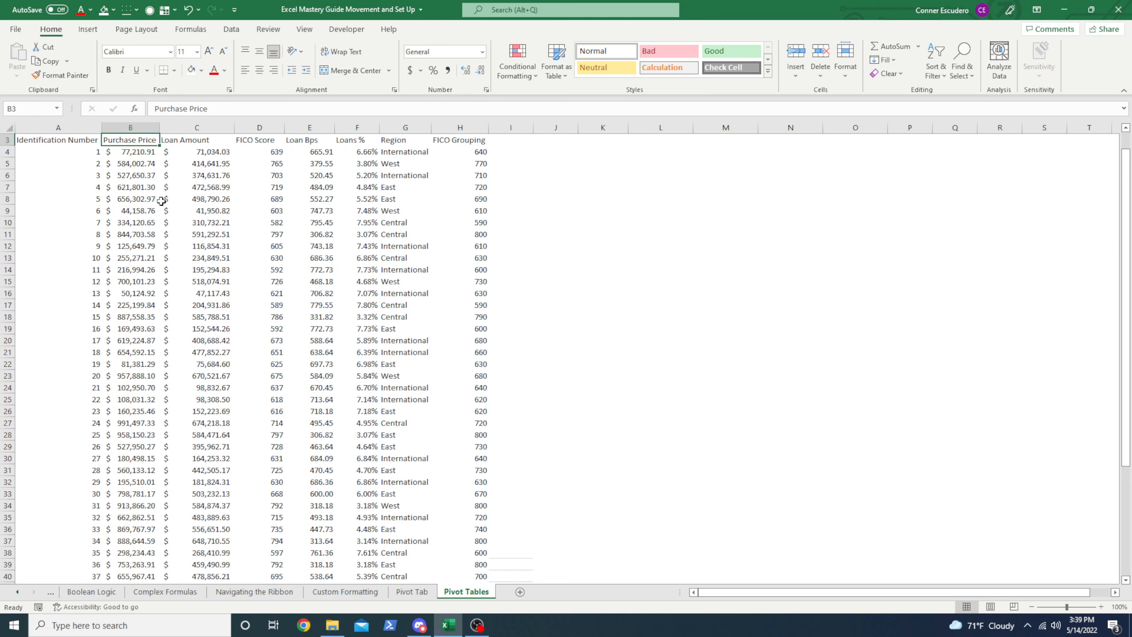
left_click_drag(131, 152, 220, 319)
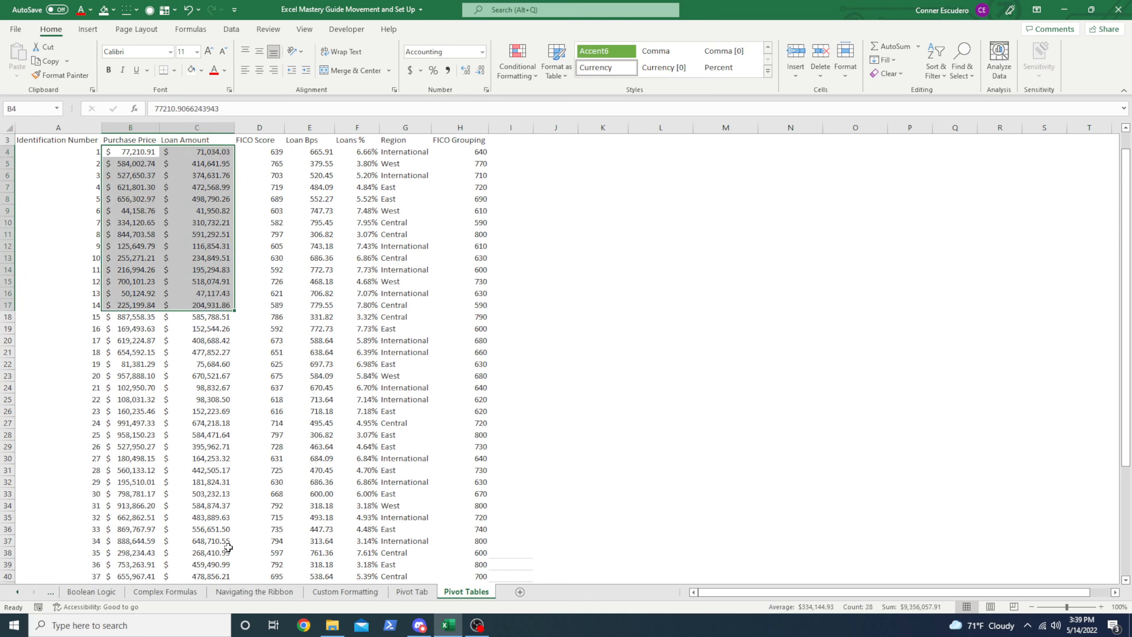
Compare the PivotTable field list with the Pivot Tables source sheet, and examine its Region and FICO Grouping columns.
left_click(412, 591)
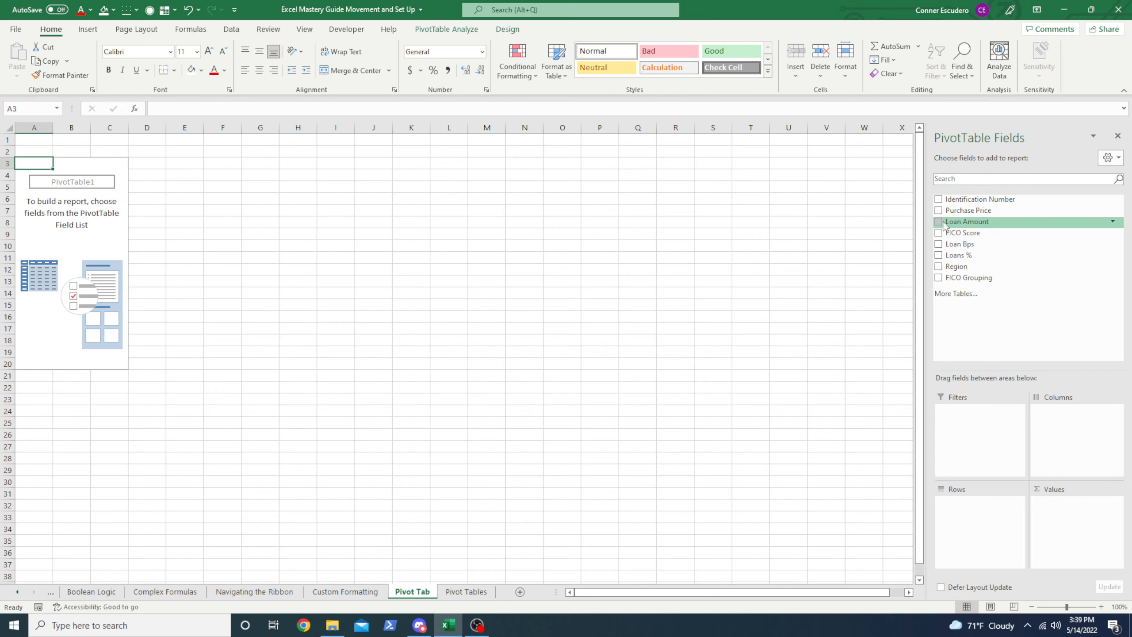
left_click(466, 592)
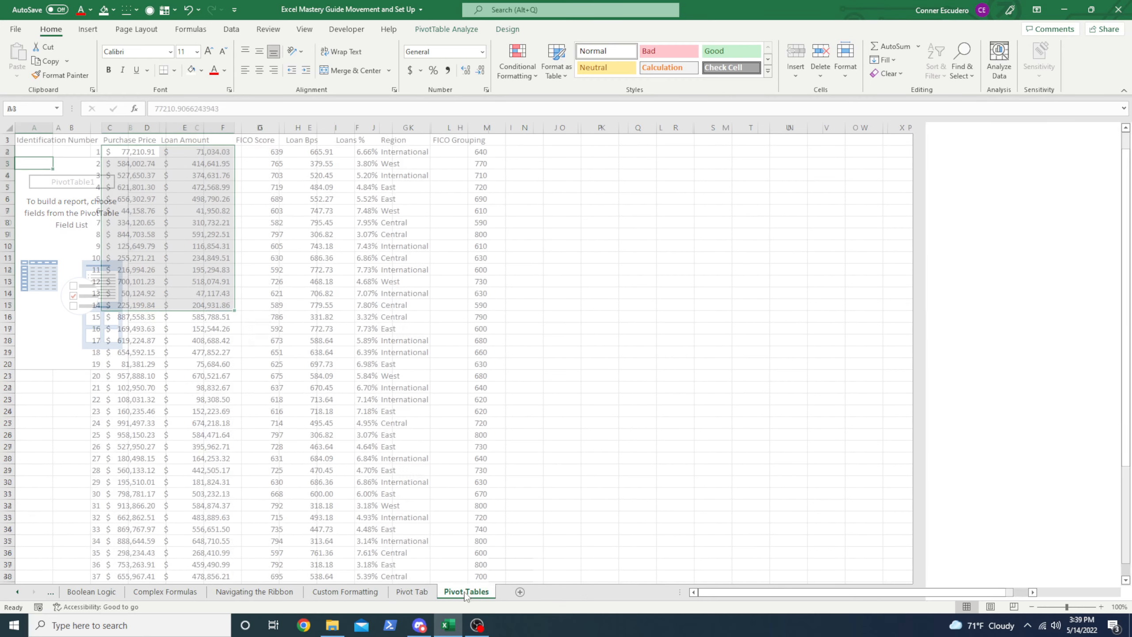
left_click(162, 593)
left_click(411, 593)
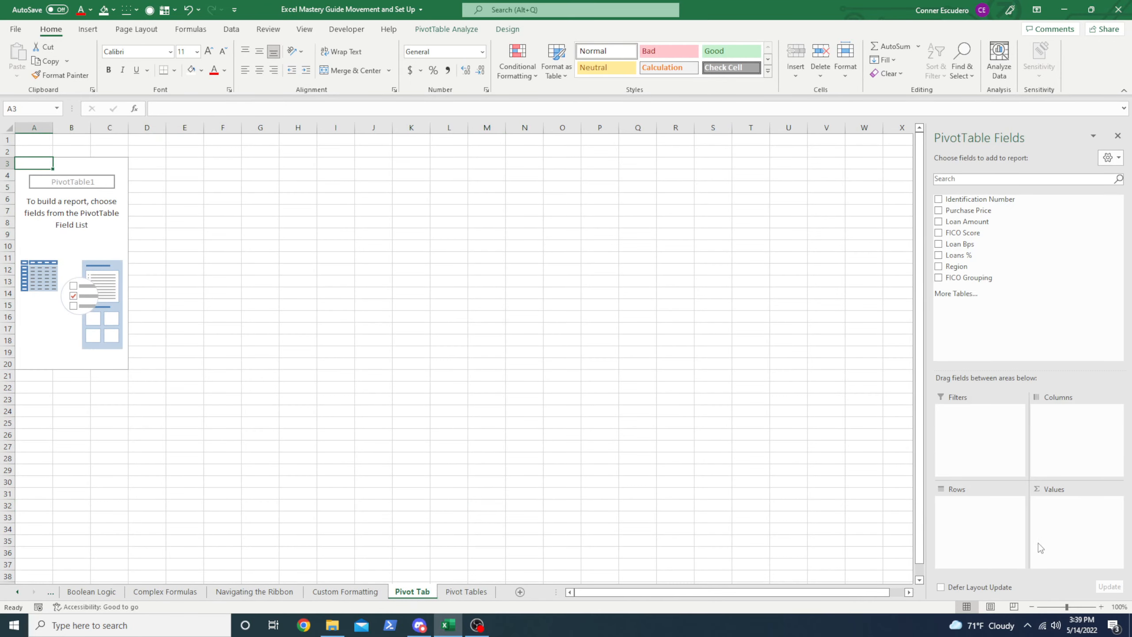
left_click(468, 592)
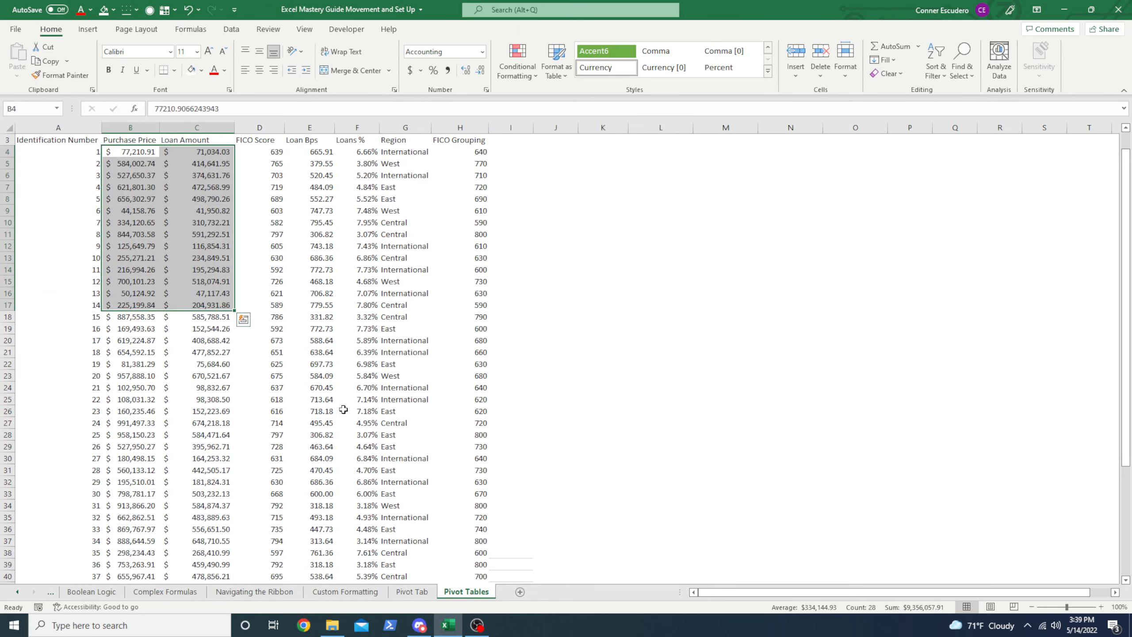
left_click(341, 256)
left_click(406, 128)
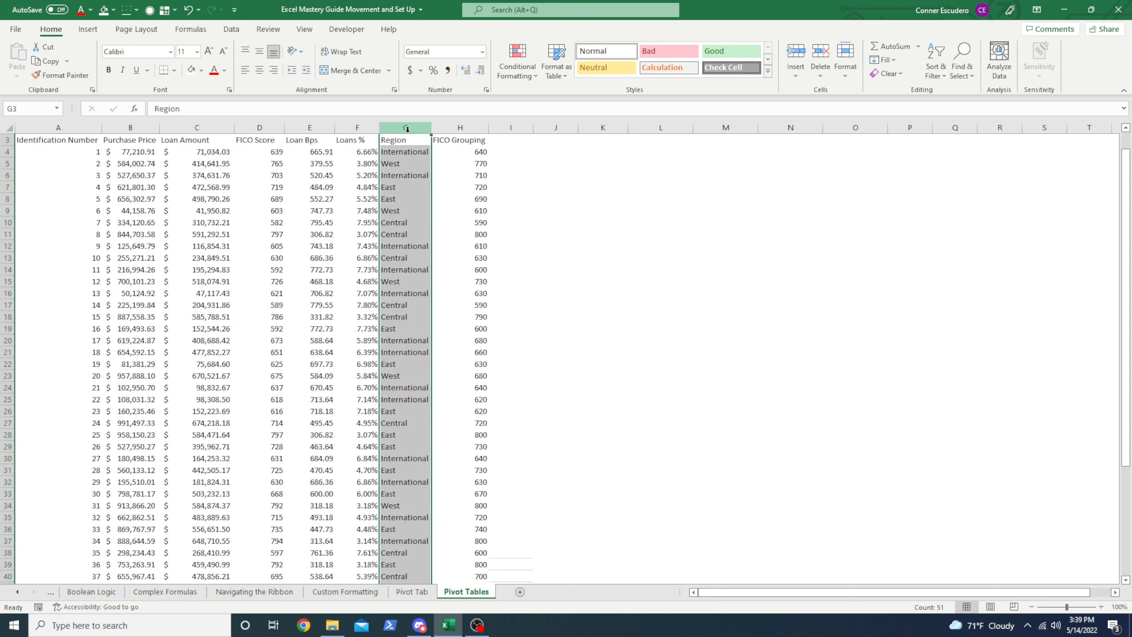
left_click(456, 127)
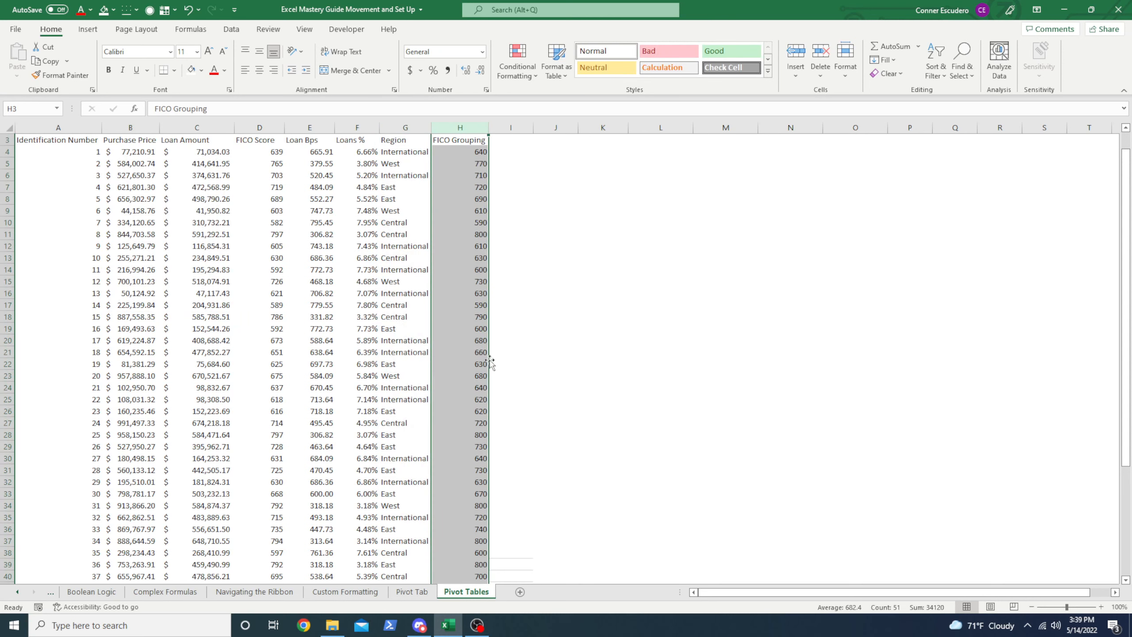
scroll(434, 341, "down", 7)
scroll(434, 341, "up", 8)
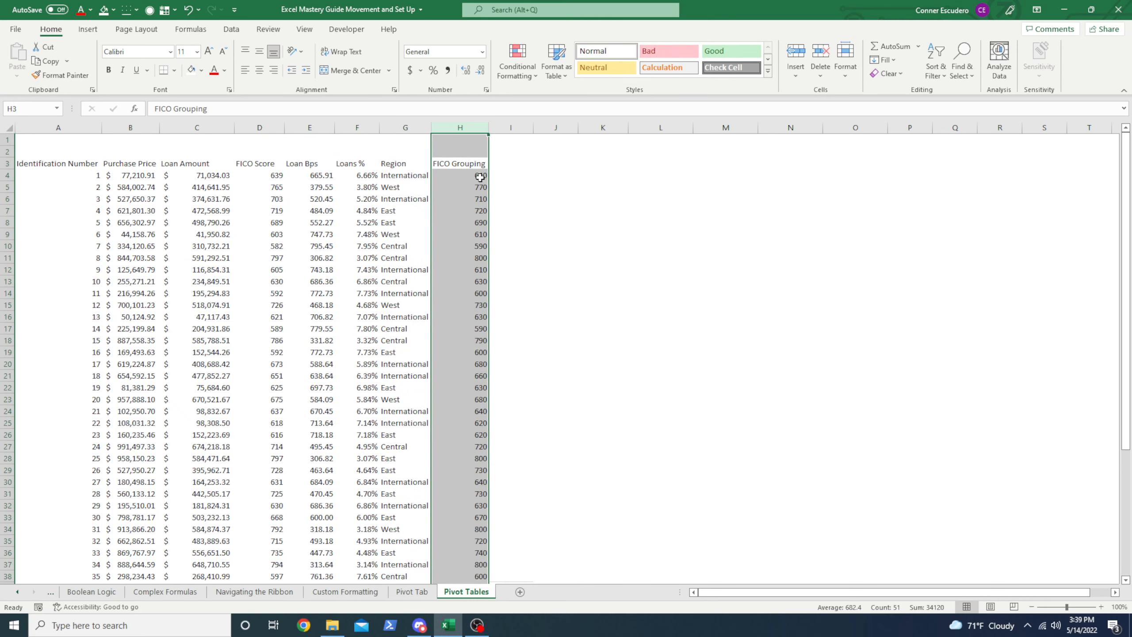
Compare the rounded-up FICO Grouping values with the FICO Scores in the first loan rows, and check the adjacent Region entries.
left_click_drag(470, 176, 471, 312)
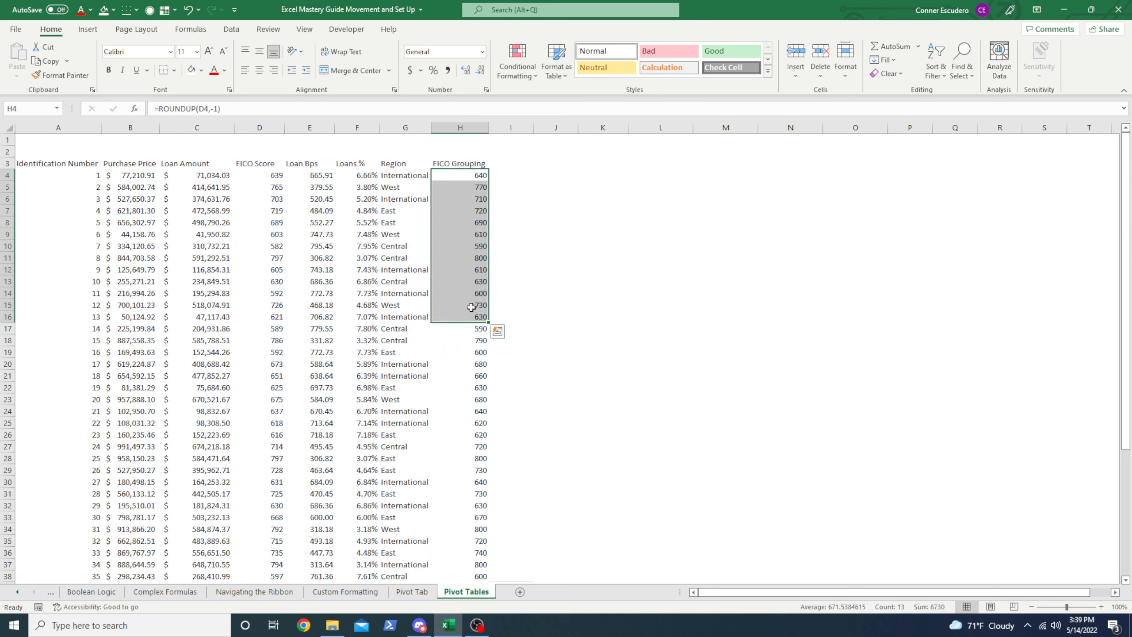
left_click(279, 177)
left_click_drag(280, 177, 315, 176)
left_click(470, 179)
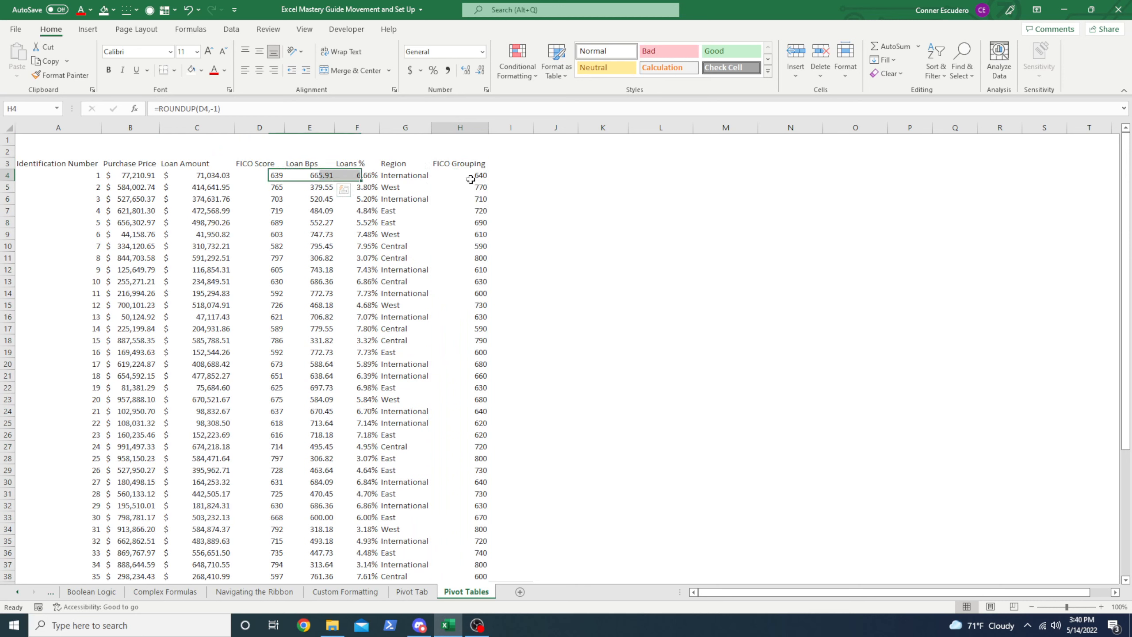
left_click(469, 191)
left_click(279, 186)
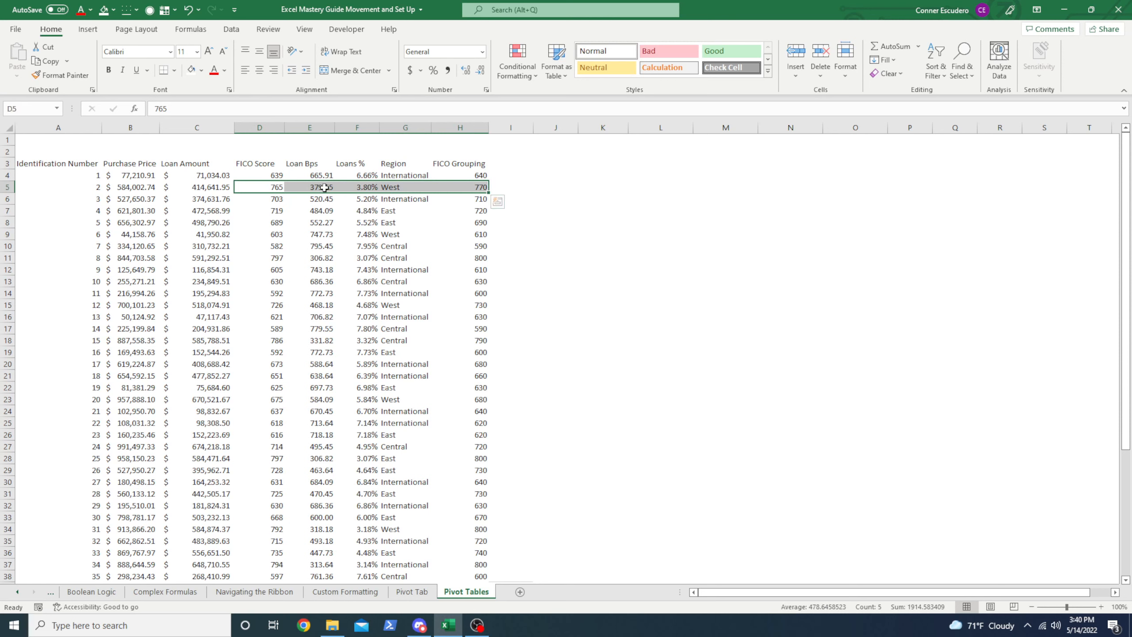
left_click_drag(280, 187, 273, 202)
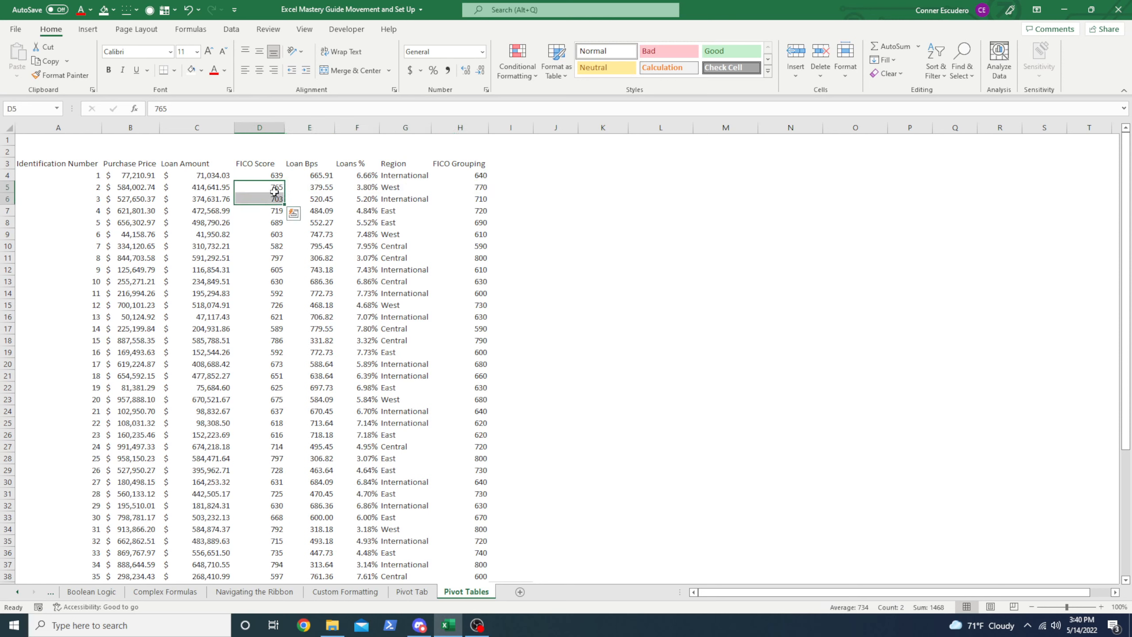
left_click(468, 188)
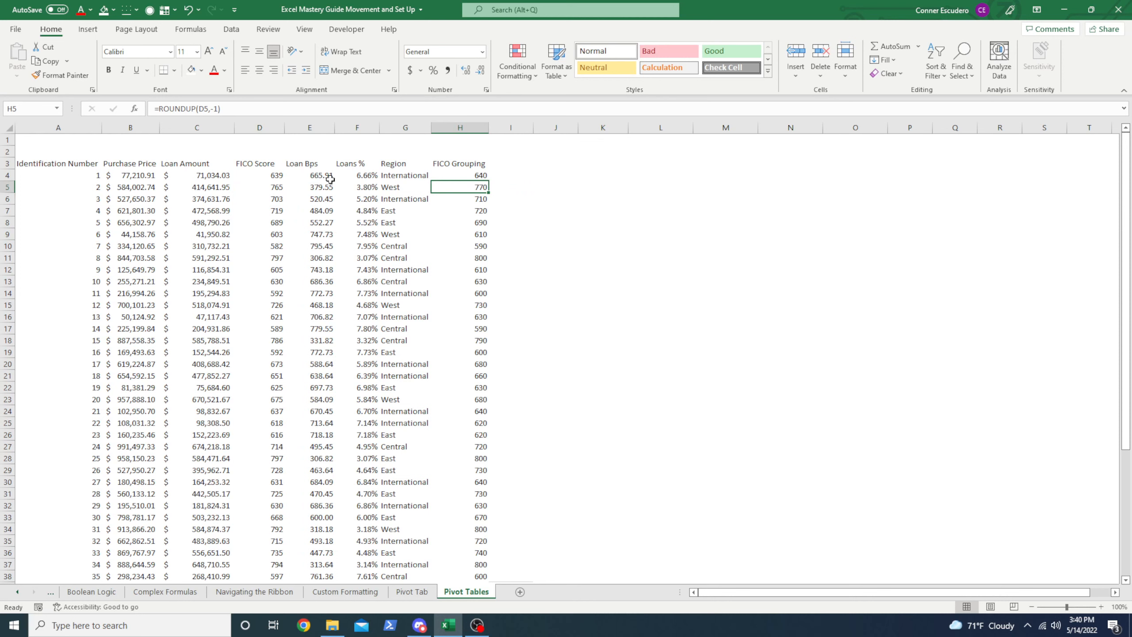
left_click_drag(393, 179, 496, 326)
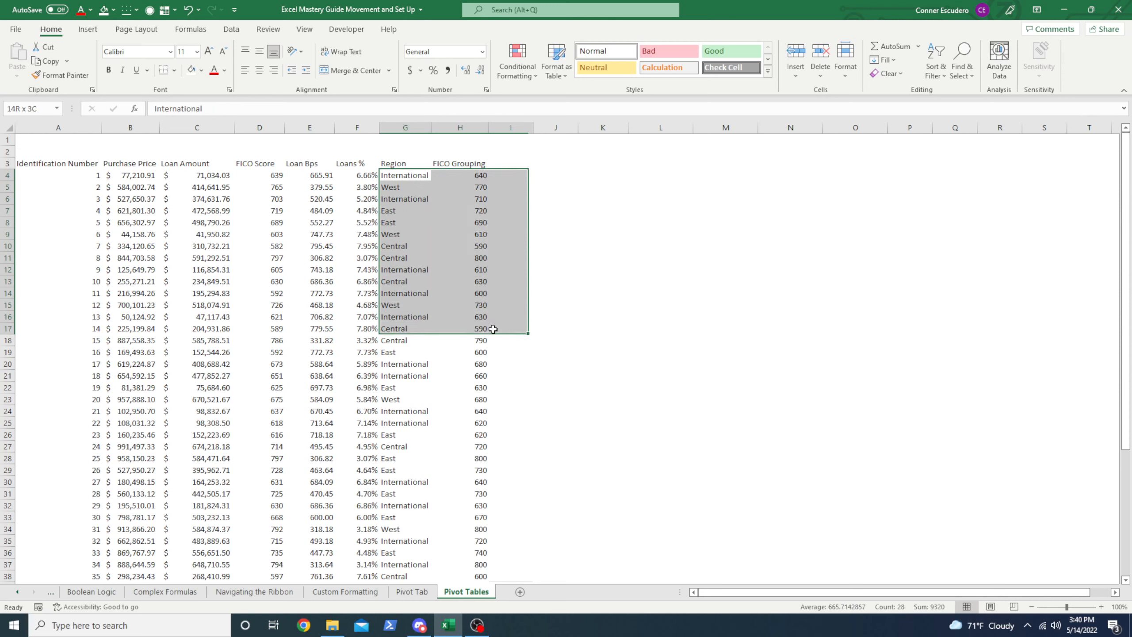
left_click(405, 175)
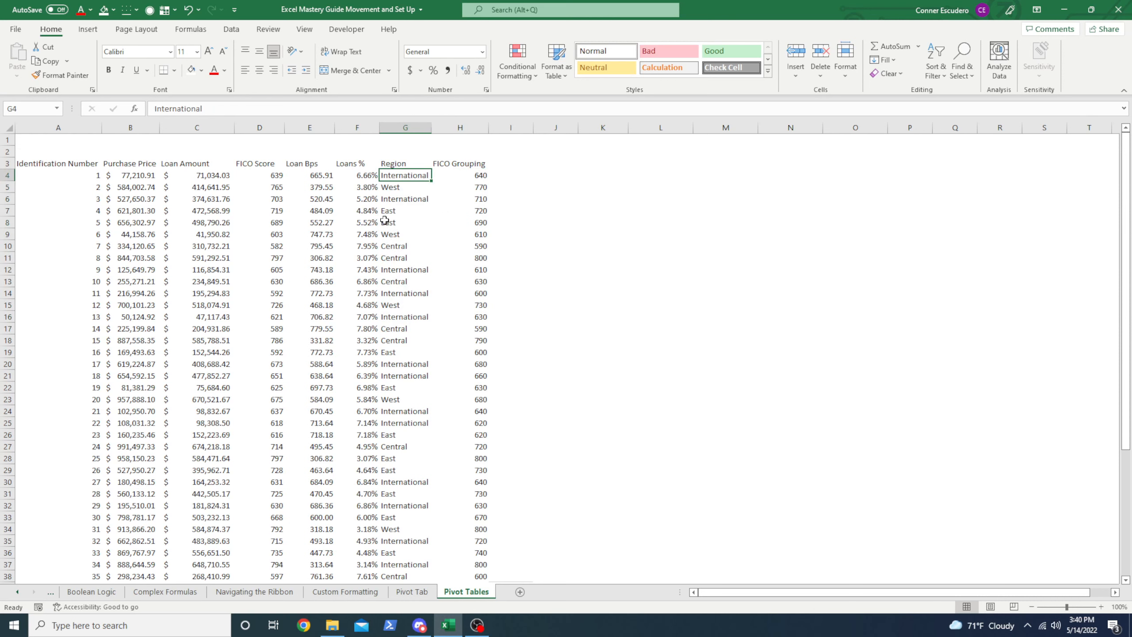
On the Pivot Tab sheet, add the FICO Grouping field to the PivotTable's Columns area.
left_click(412, 592)
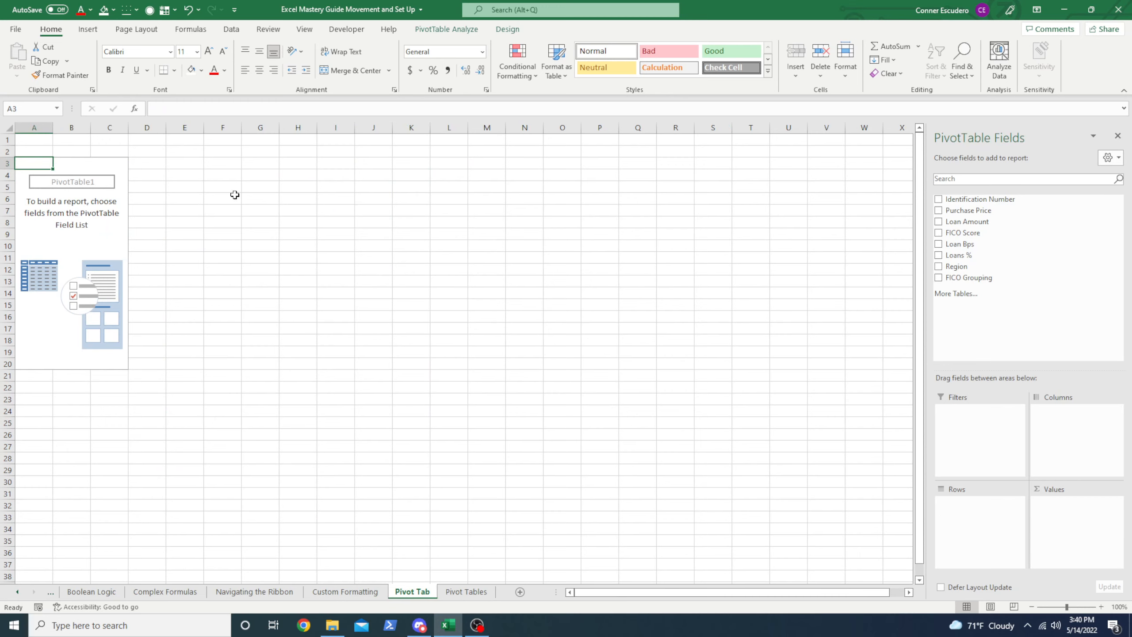
left_click_drag(182, 164, 578, 164)
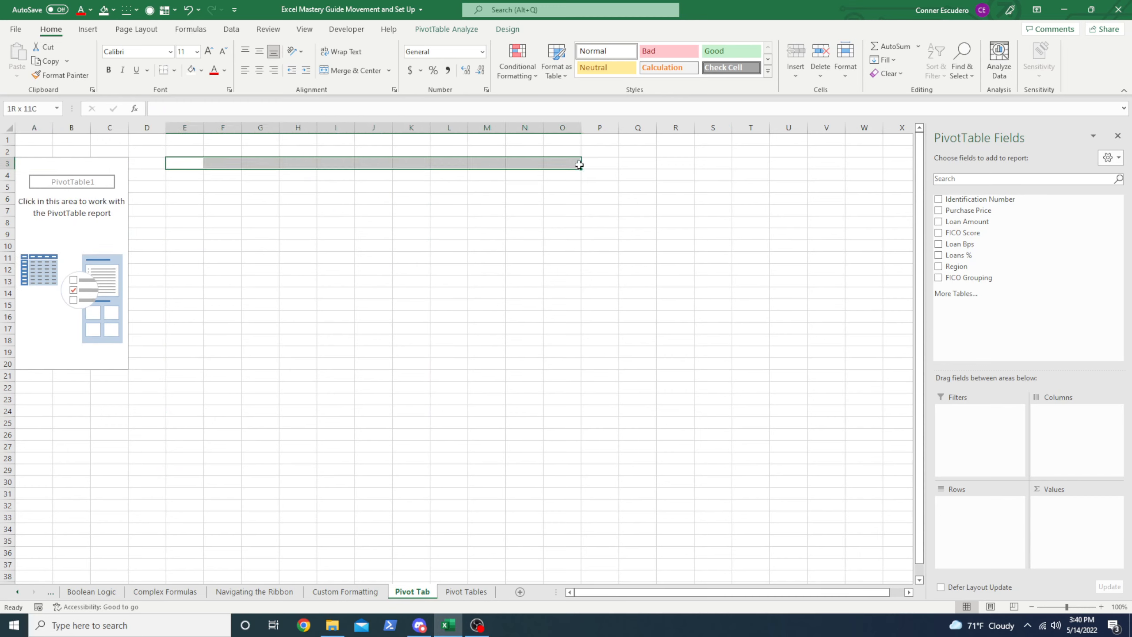
left_click(75, 190)
left_click_drag(999, 278, 1062, 421)
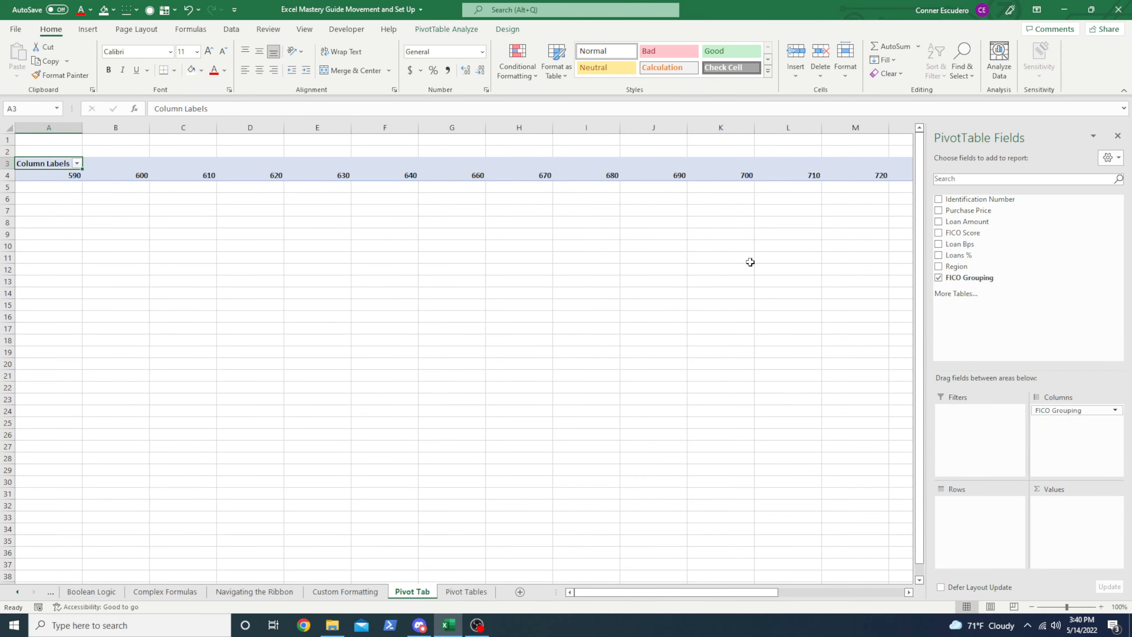
Examine the FICO Grouping headings across the whole PivotTable and check them against the source data sheet.
left_click_drag(55, 179, 965, 179)
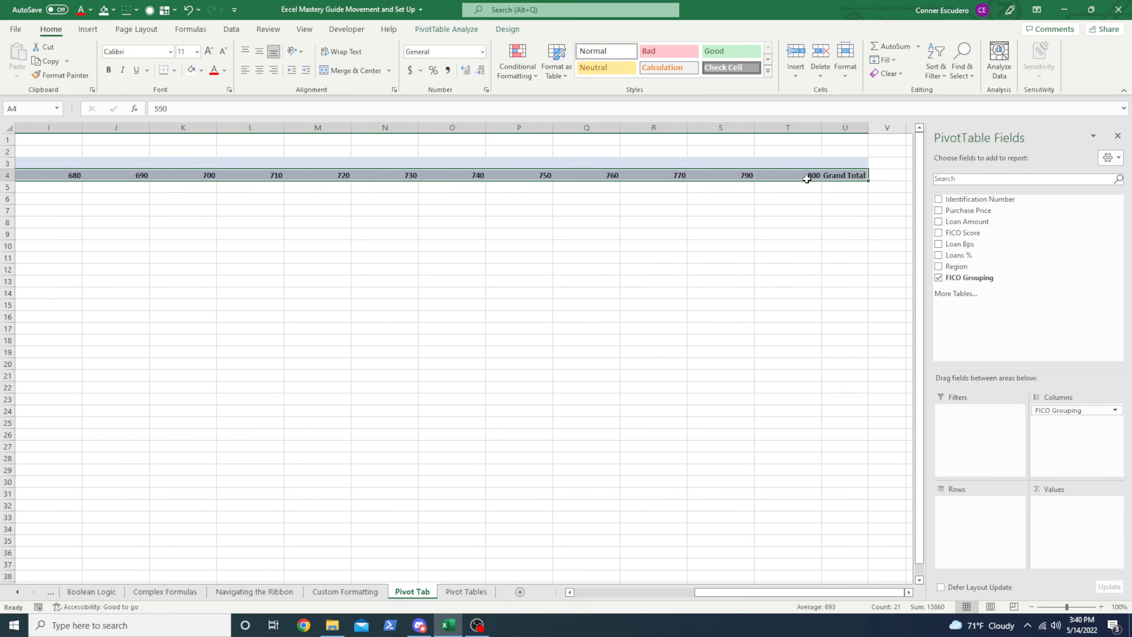
left_click(809, 174)
left_click_drag(716, 176, 36, 175)
left_click(66, 199)
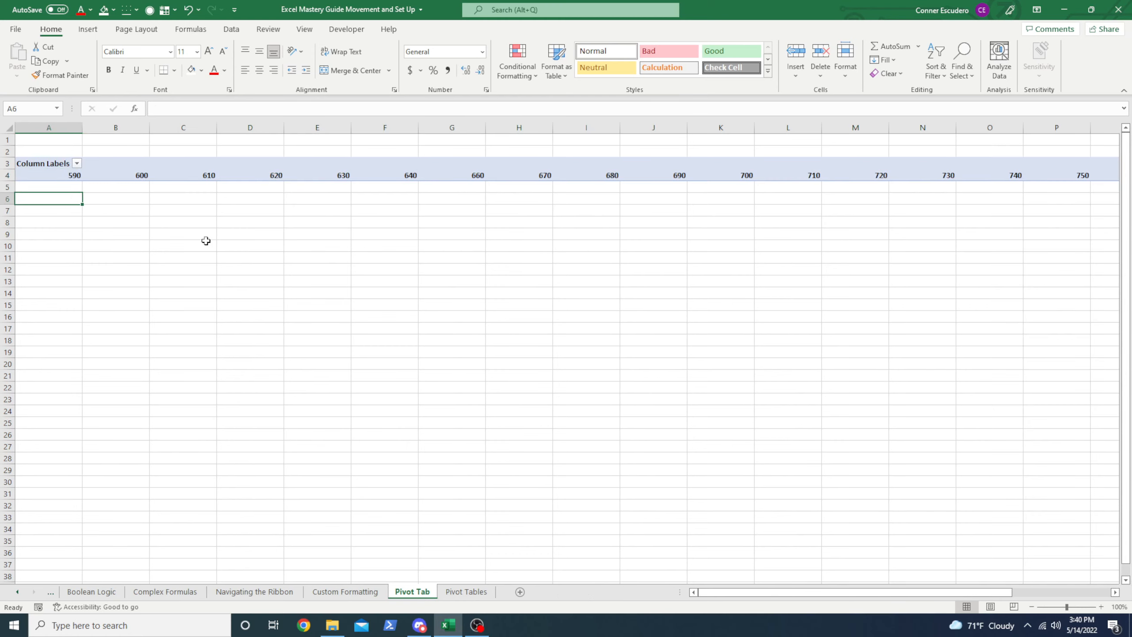
left_click(66, 175)
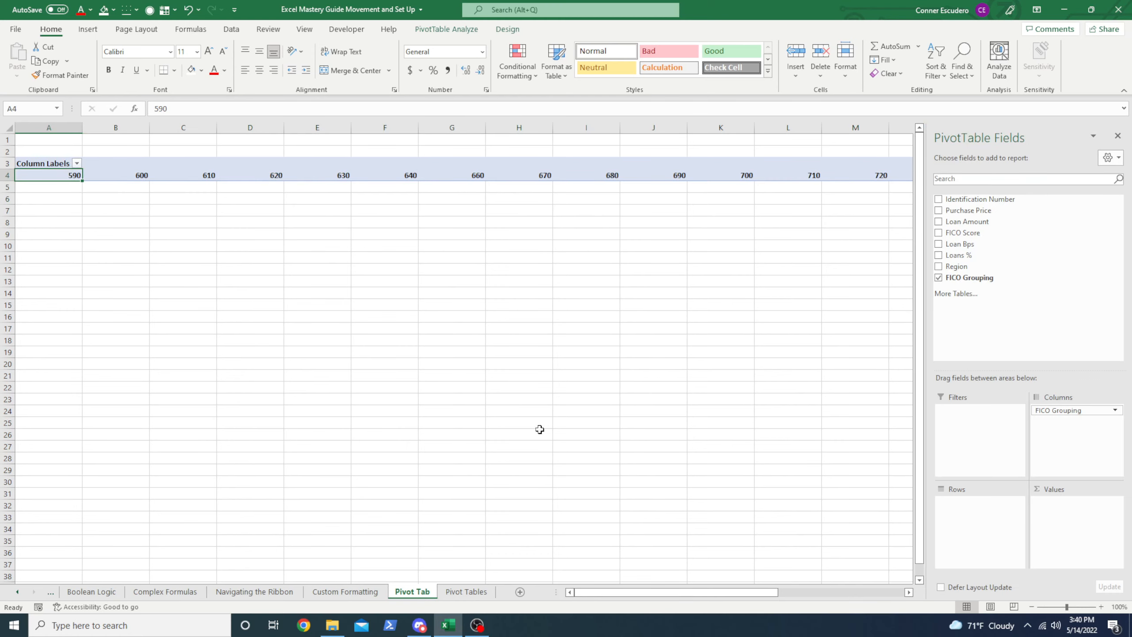
left_click(1031, 606)
left_click(1031, 607)
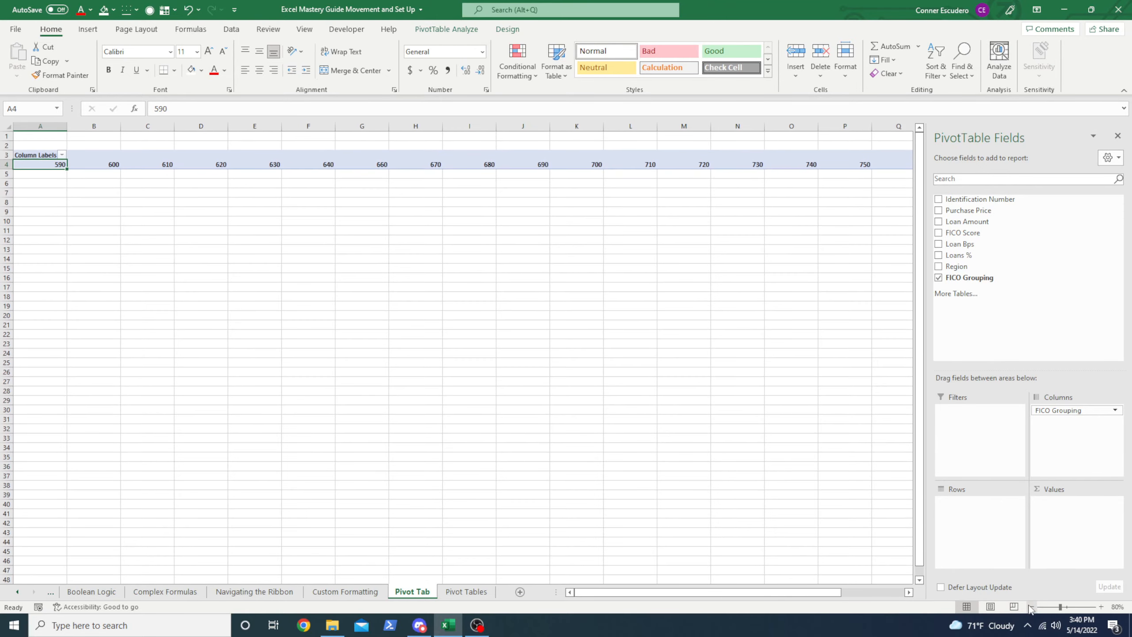
left_click(1031, 606)
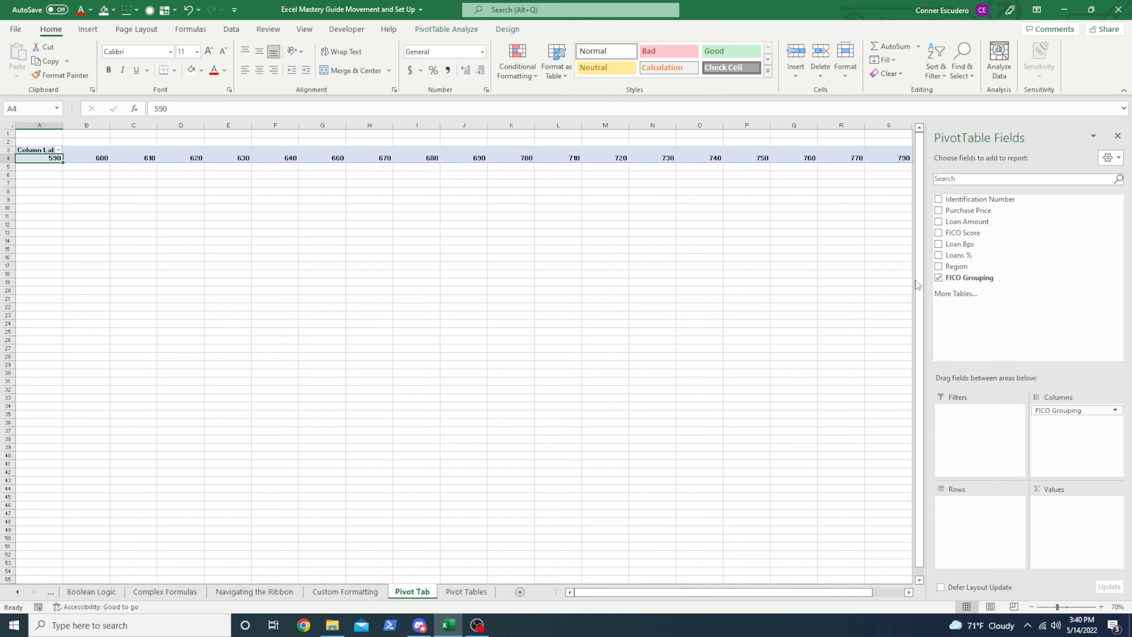
left_click(461, 592)
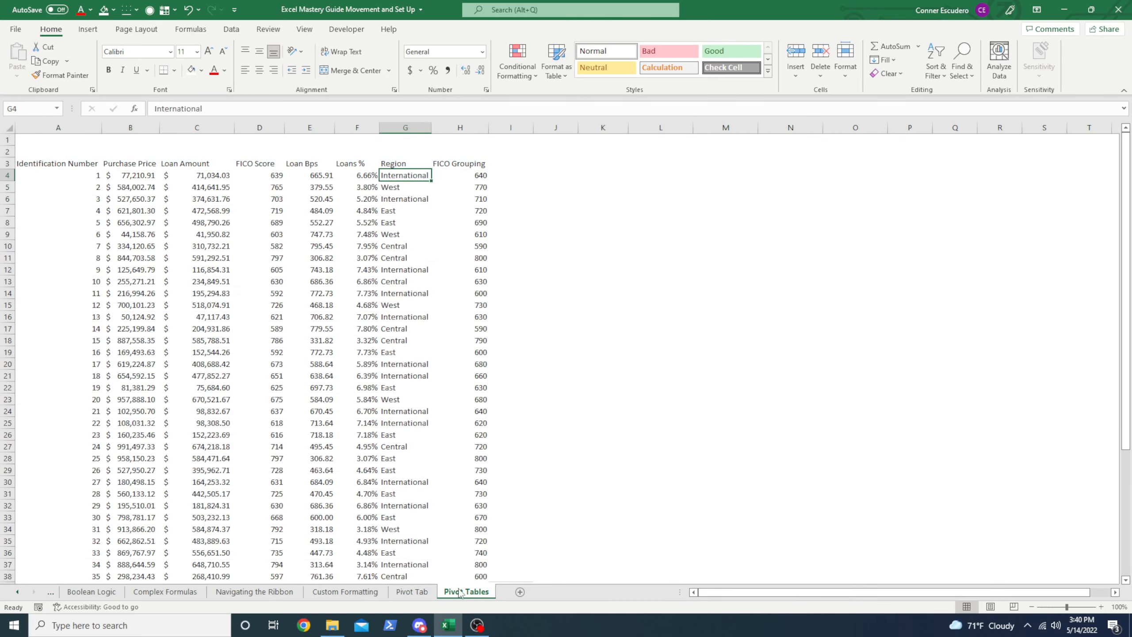
left_click(417, 592)
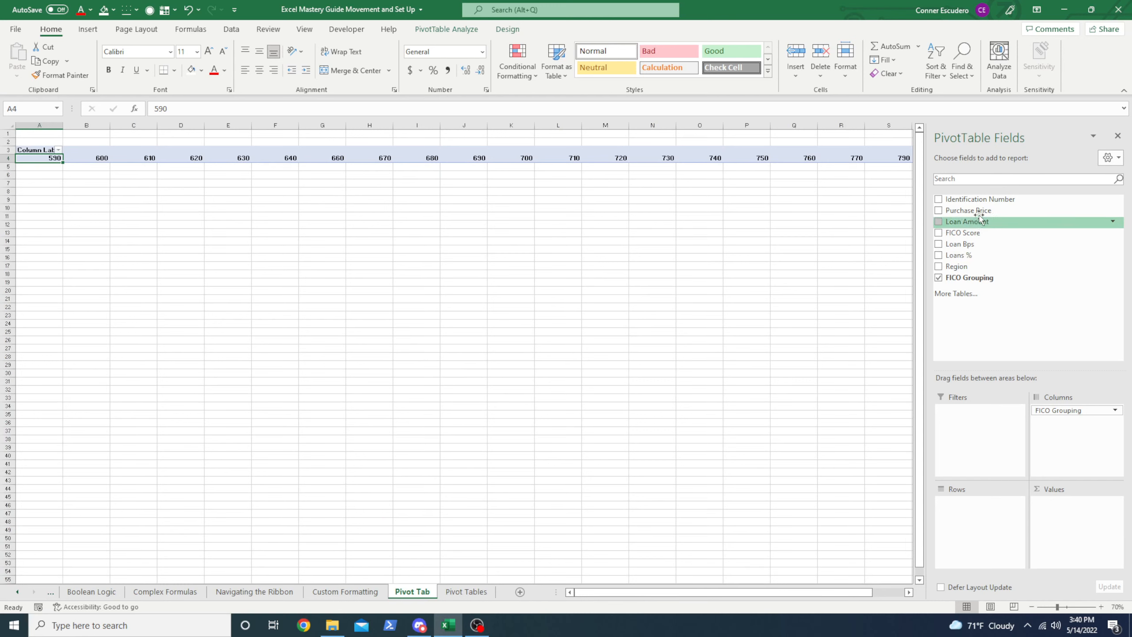
Add Purchase Price and Loan Amount as summed values, and move FICO Grouping from the PivotTable's Columns area to Rows.
left_click_drag(994, 211, 1065, 508)
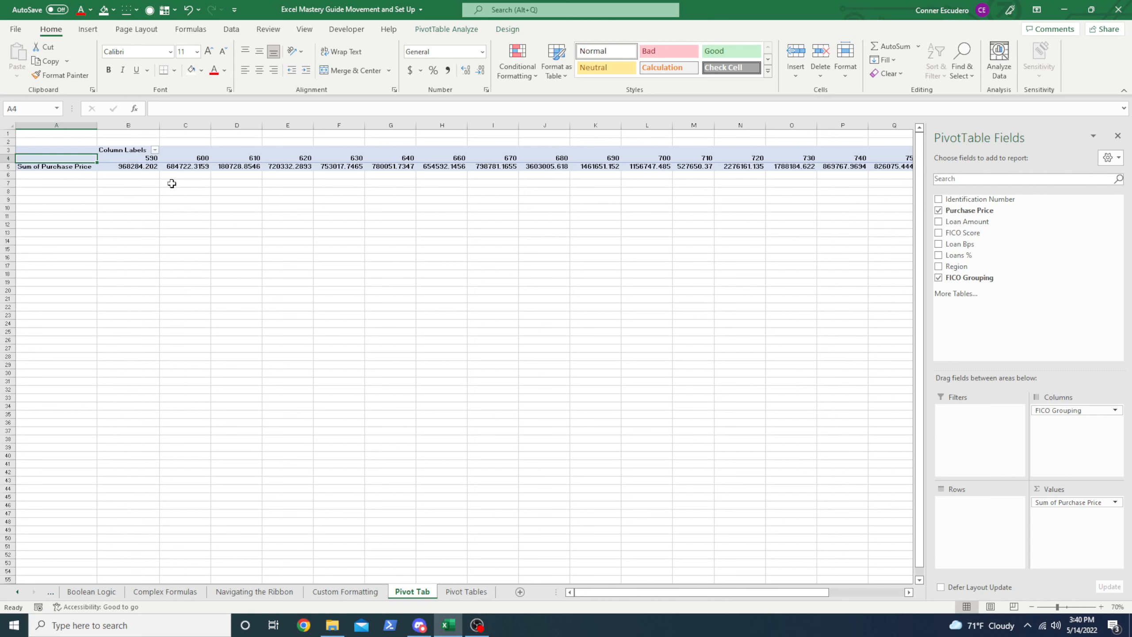
left_click_drag(967, 222, 1061, 529)
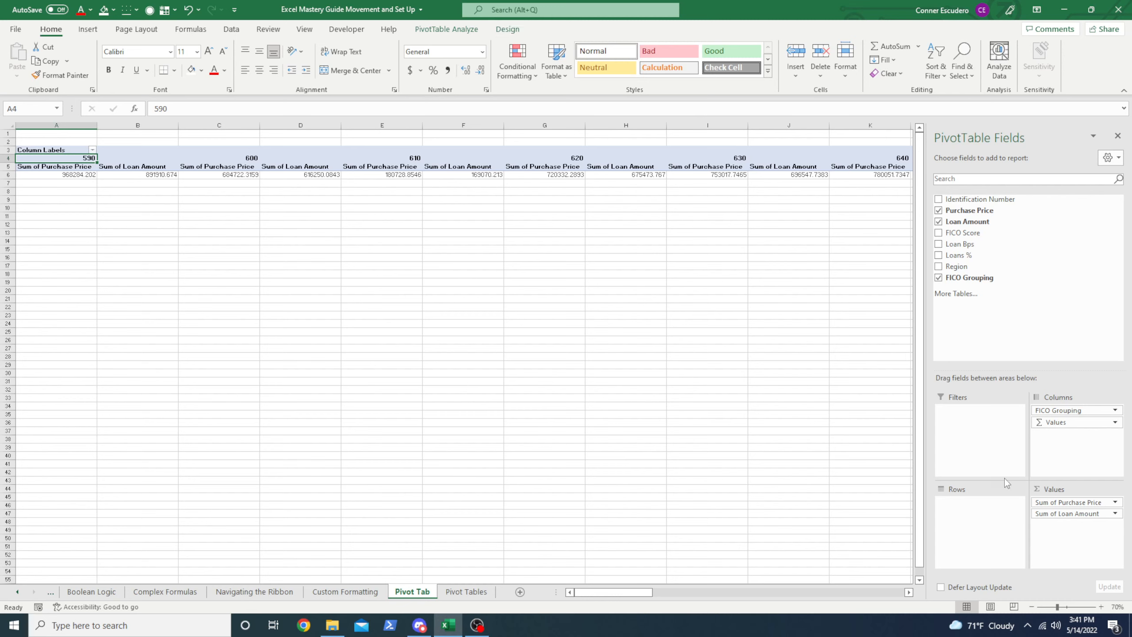
left_click_drag(1070, 410, 977, 507)
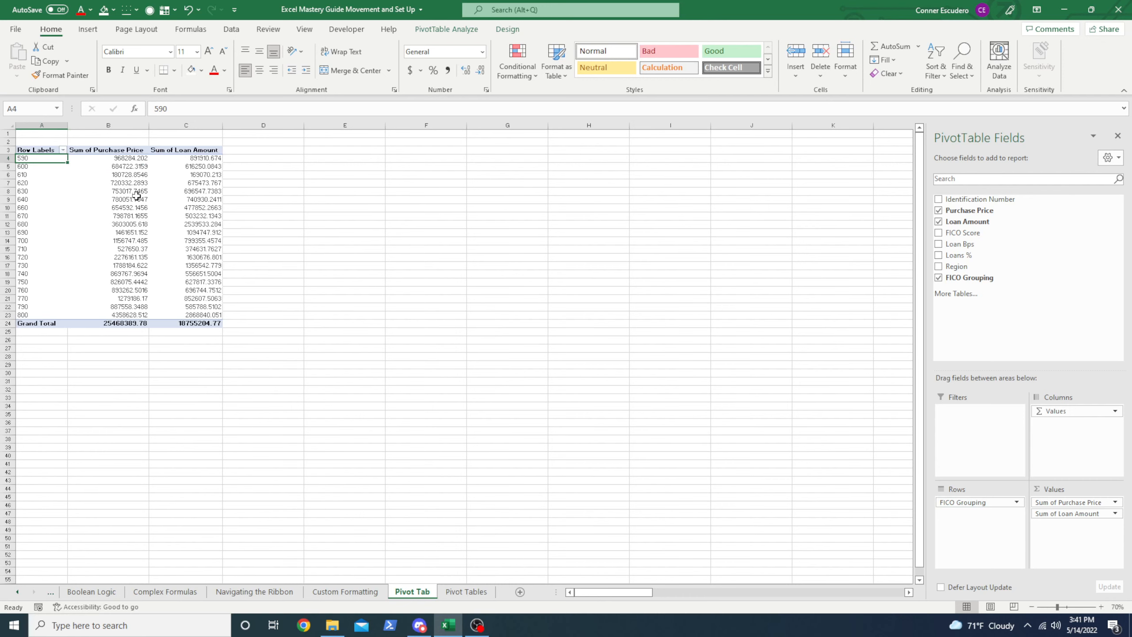
Apply the comma number style to all purchase price and loan amount sums, including the grand totals, in B4:C24.
left_click_drag(121, 158, 199, 330)
key("Return")
key("shift+Up")
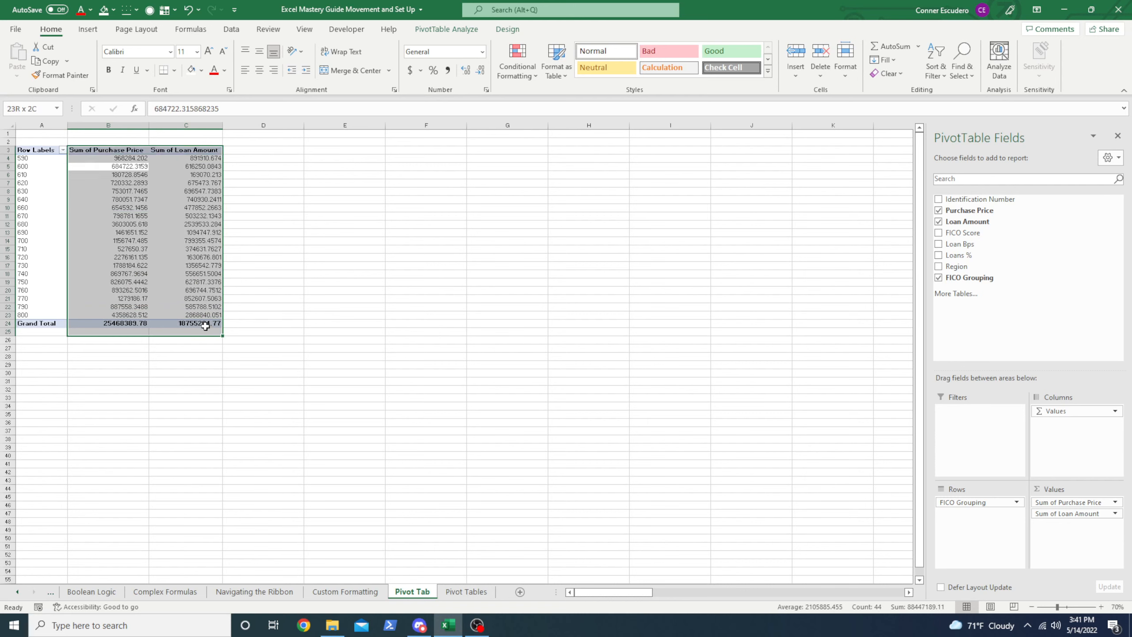
key("Up")
key("shift+Right")
key("ctrl+shift+Down")
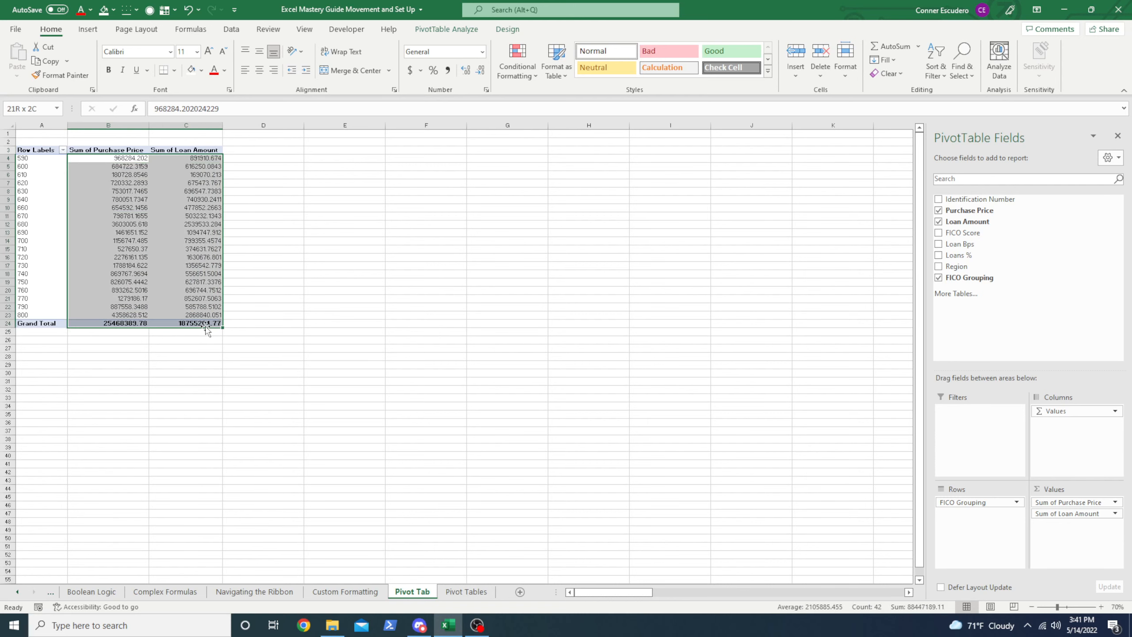
key("alt")
key("h")
key("k")
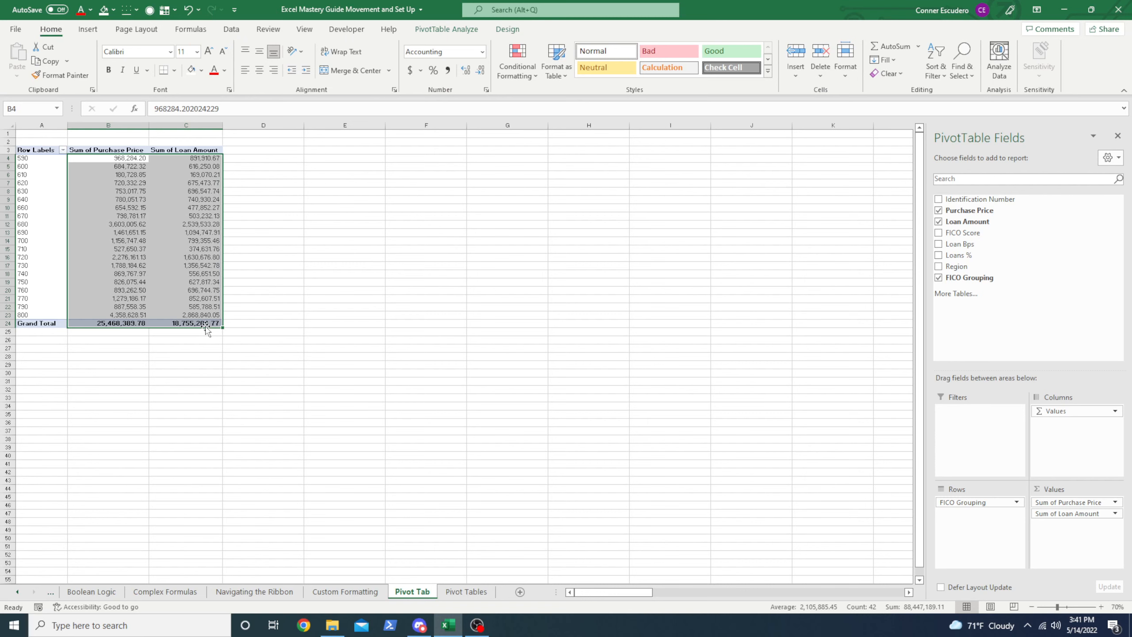
Reduce the purchase price and loan amount sums to zero decimal places.
key("alt")
key("h")
key("9")
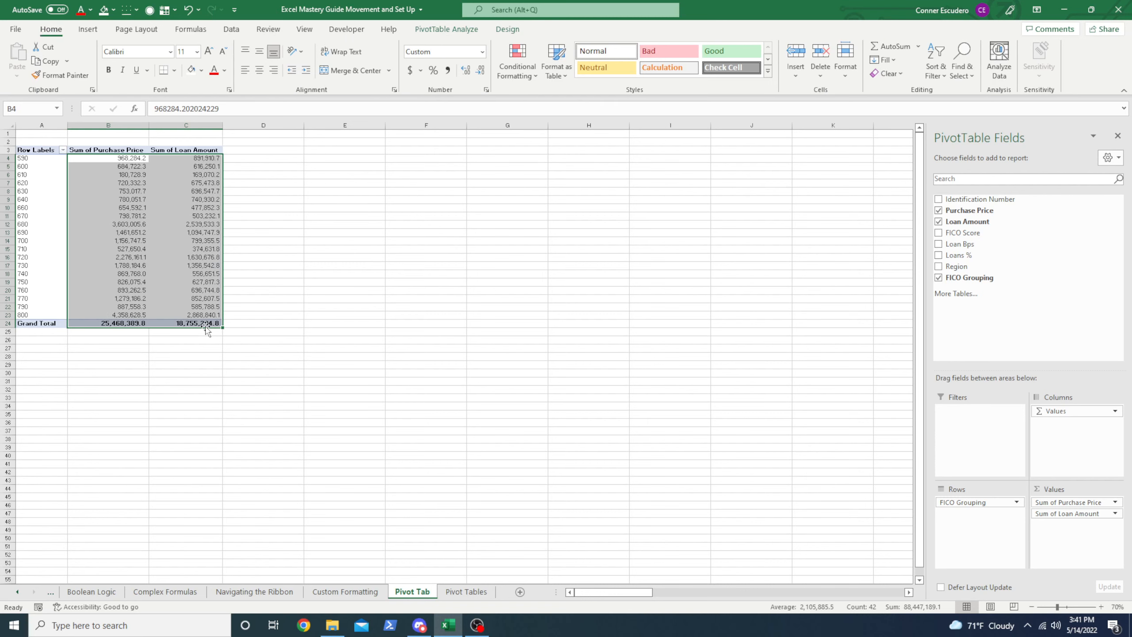
key("alt")
key("h")
key("9")
key("Left")
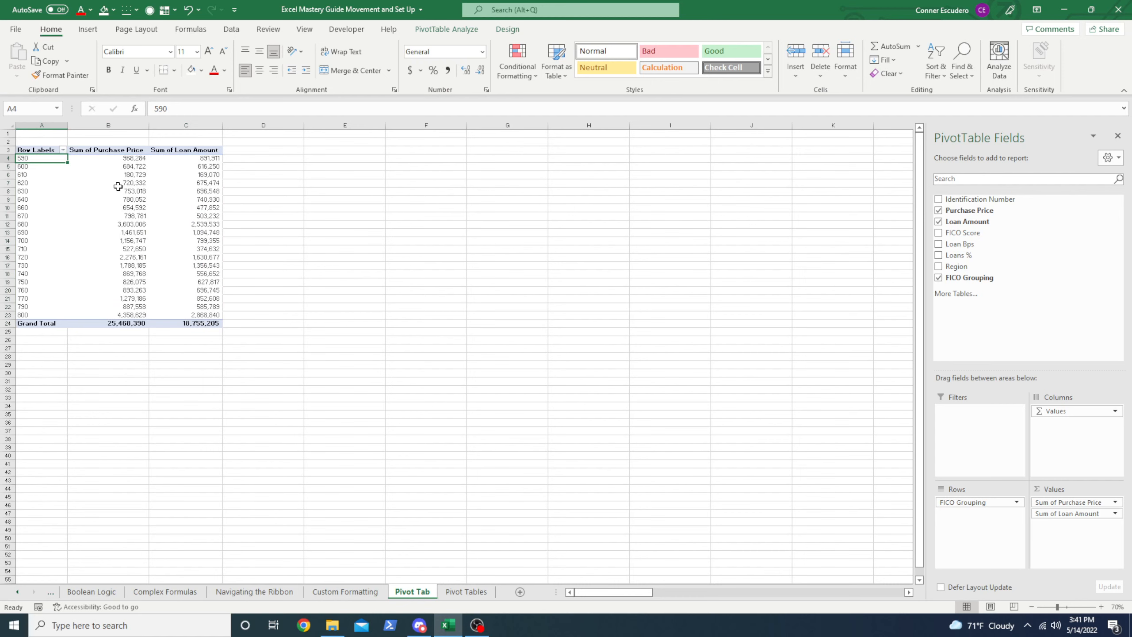
Examine the purchase price sums by FICO grouping, including the sum for the 800 grouping.
left_click_drag(132, 157, 140, 223)
left_click_drag(136, 159, 136, 268)
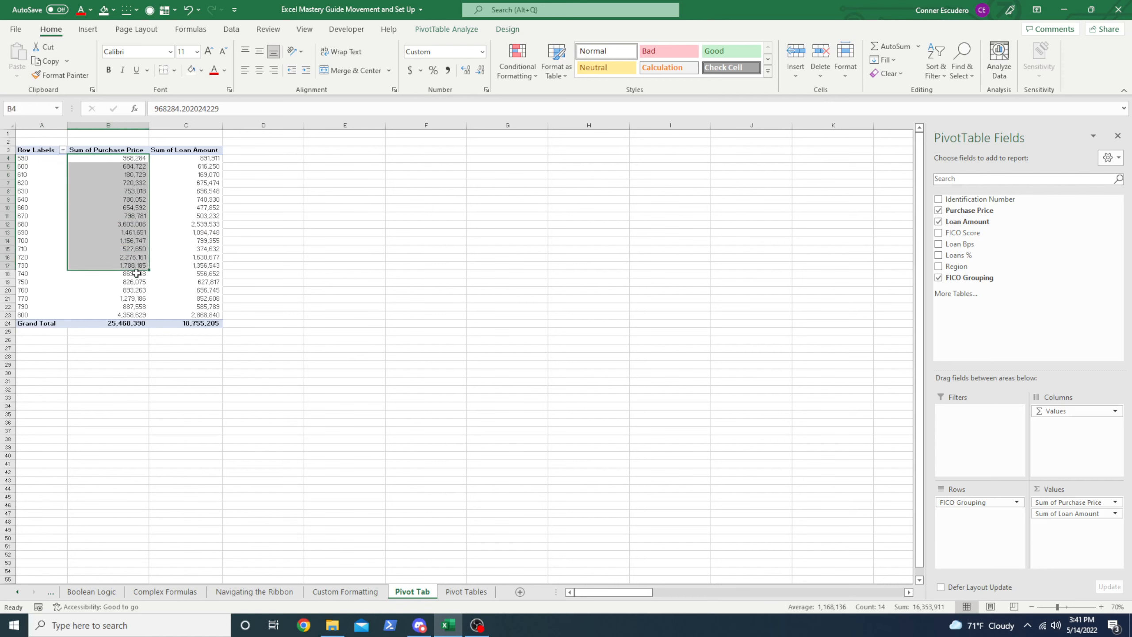
left_click(22, 314)
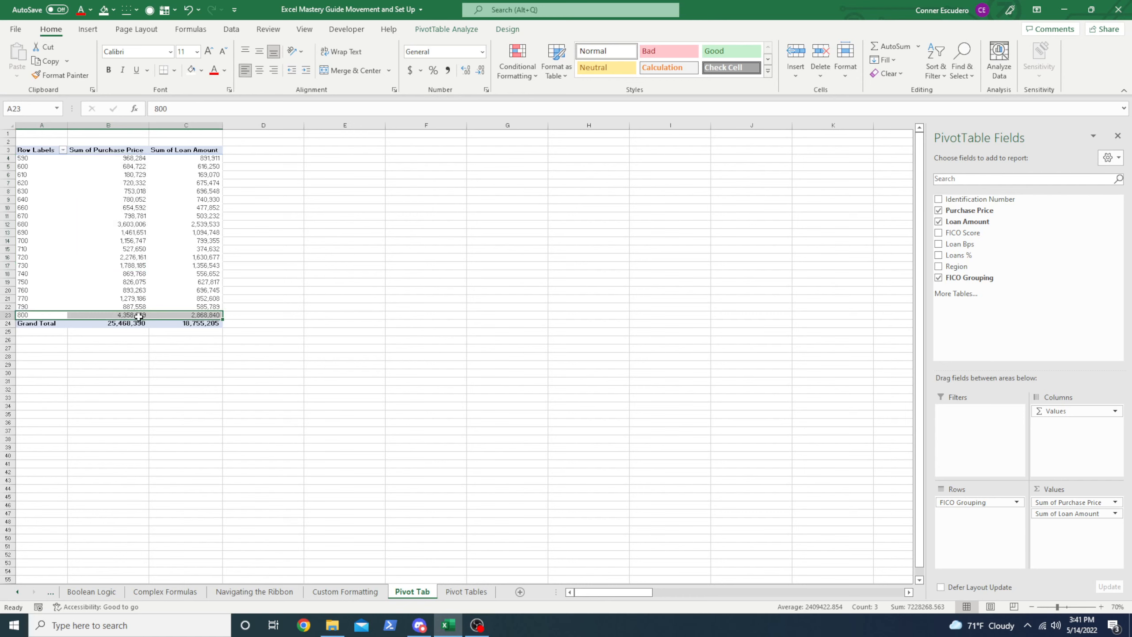
left_click(129, 315)
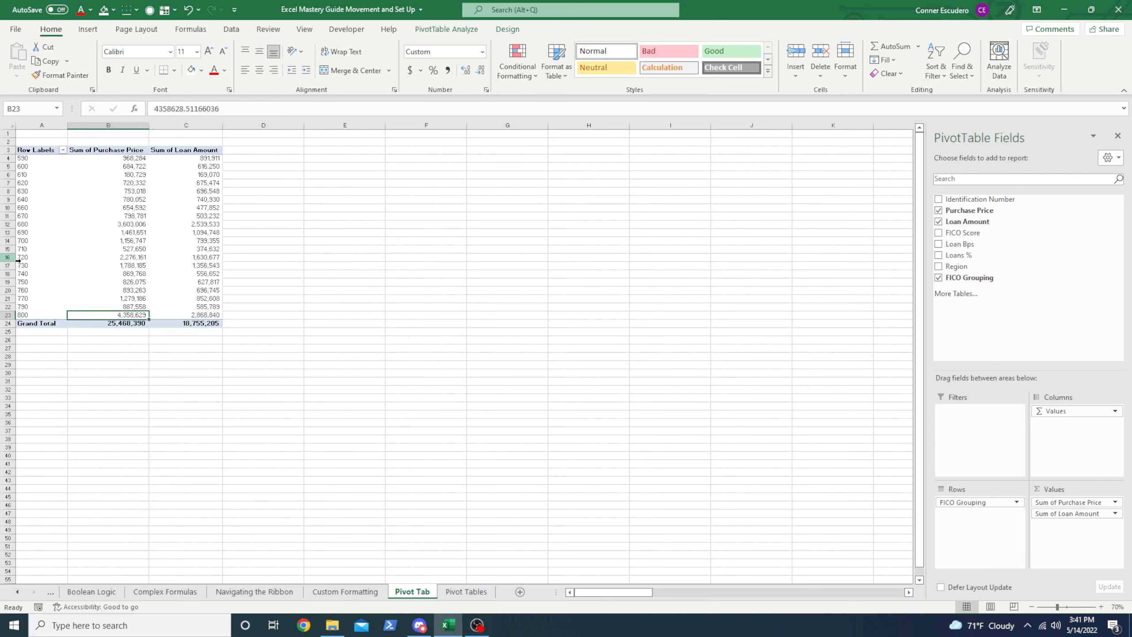
Examine how the purchase price sums vary across FICO groupings, comparing 680, 720, 770 and 800.
left_click(122, 267)
left_click(8, 258)
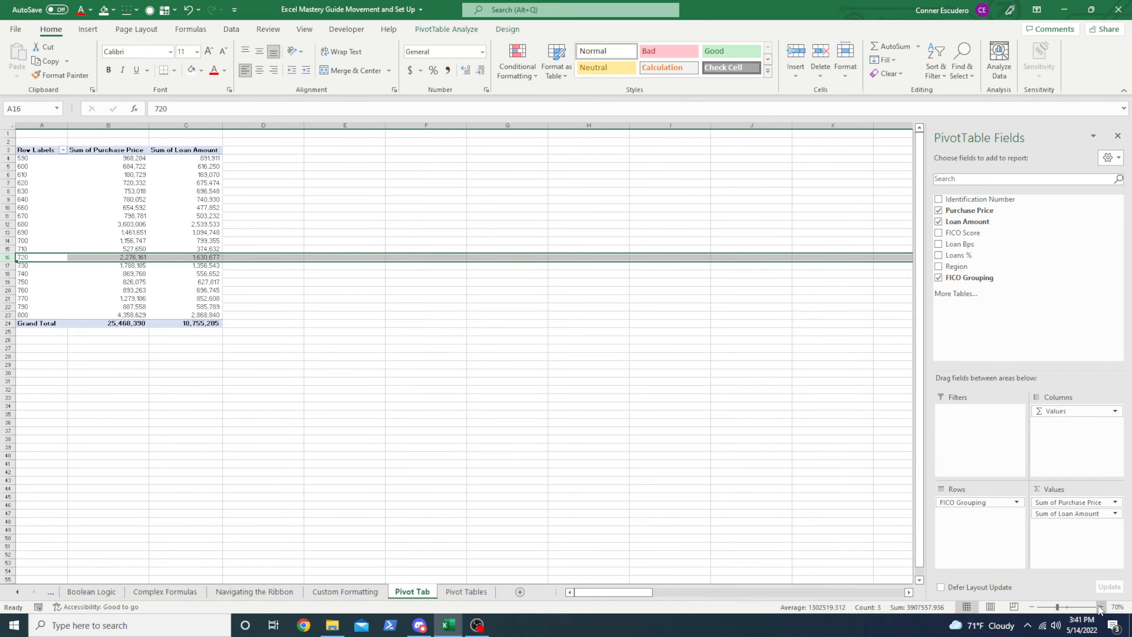
scroll(732, 518, "up", 4)
scroll(732, 518, "down", 1)
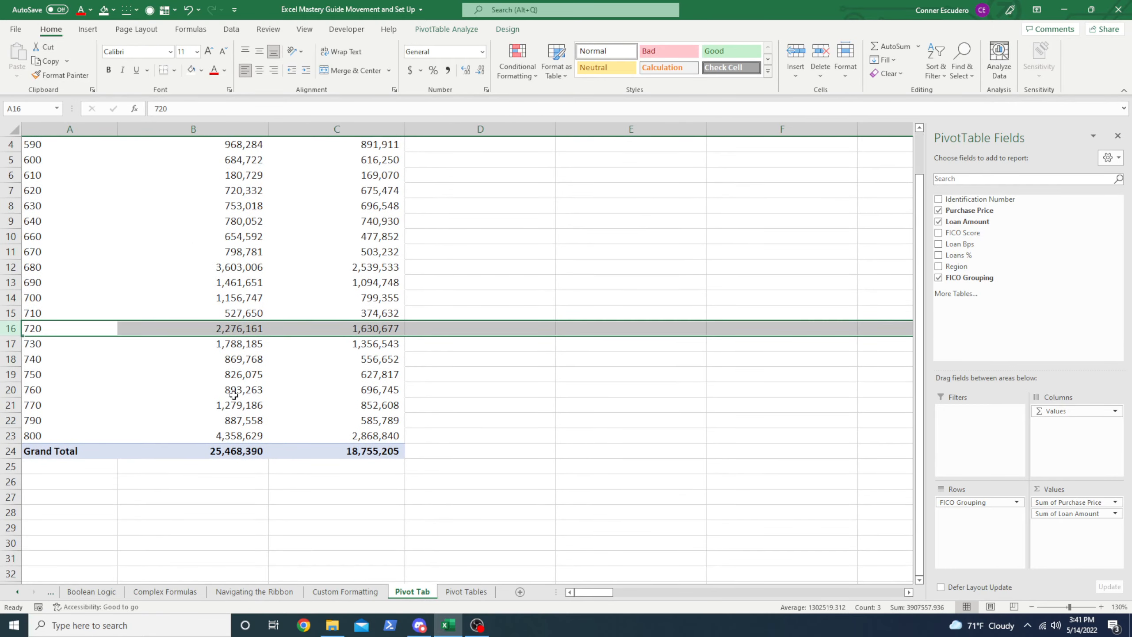
left_click(228, 377)
left_click(230, 268)
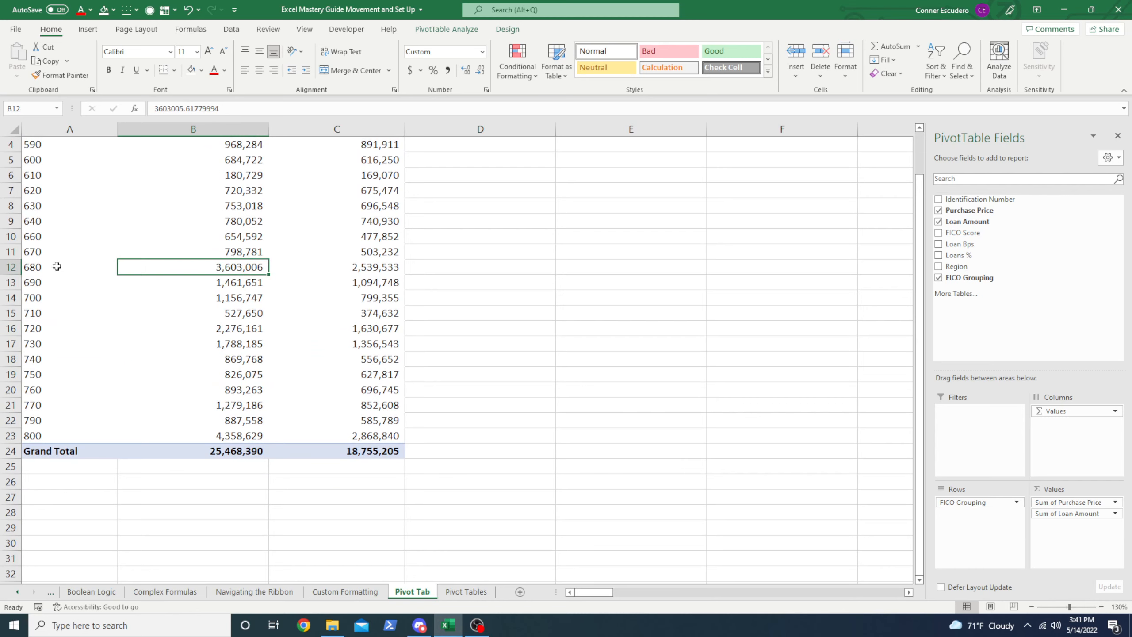
left_click(243, 331)
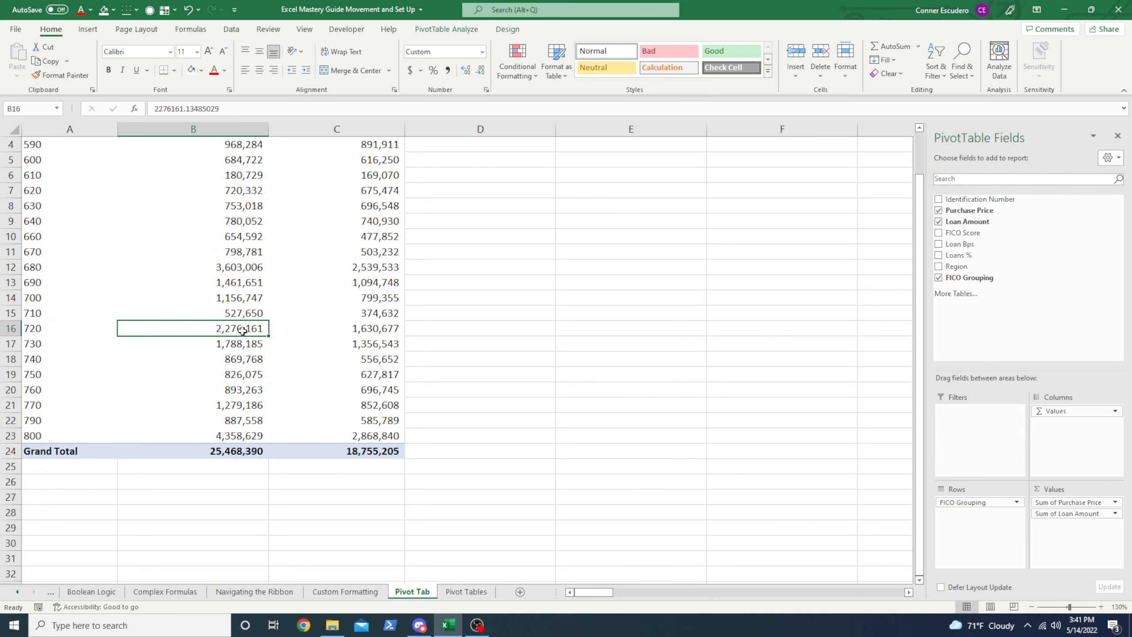
left_click(237, 406)
left_click(237, 439)
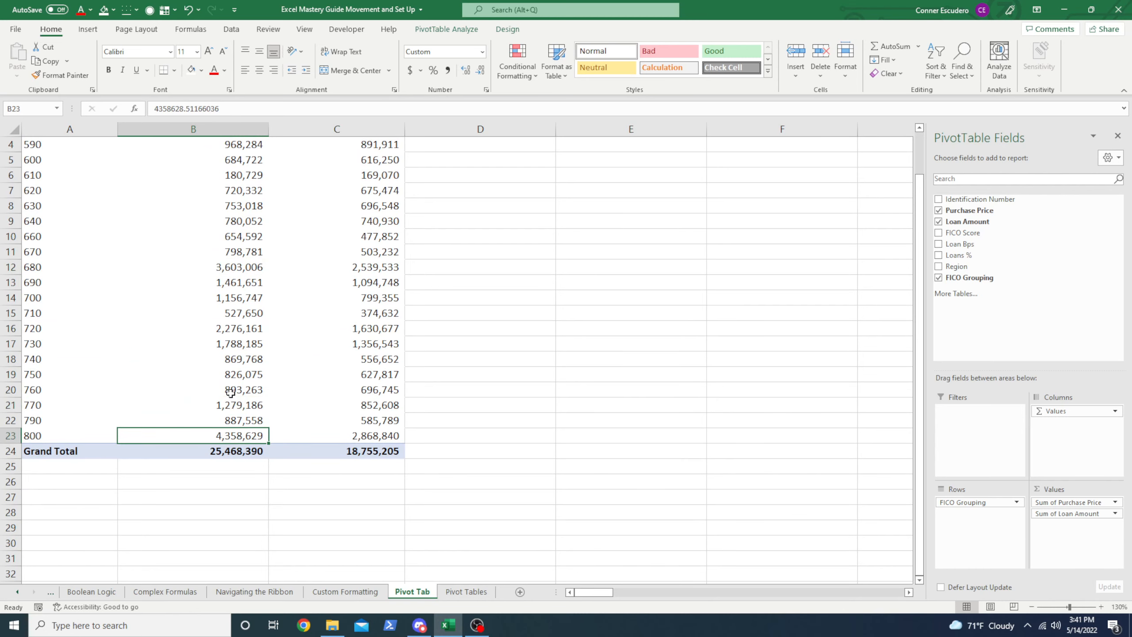
scroll(229, 394, "up", 1)
left_click_drag(247, 192, 250, 494)
left_click(236, 427)
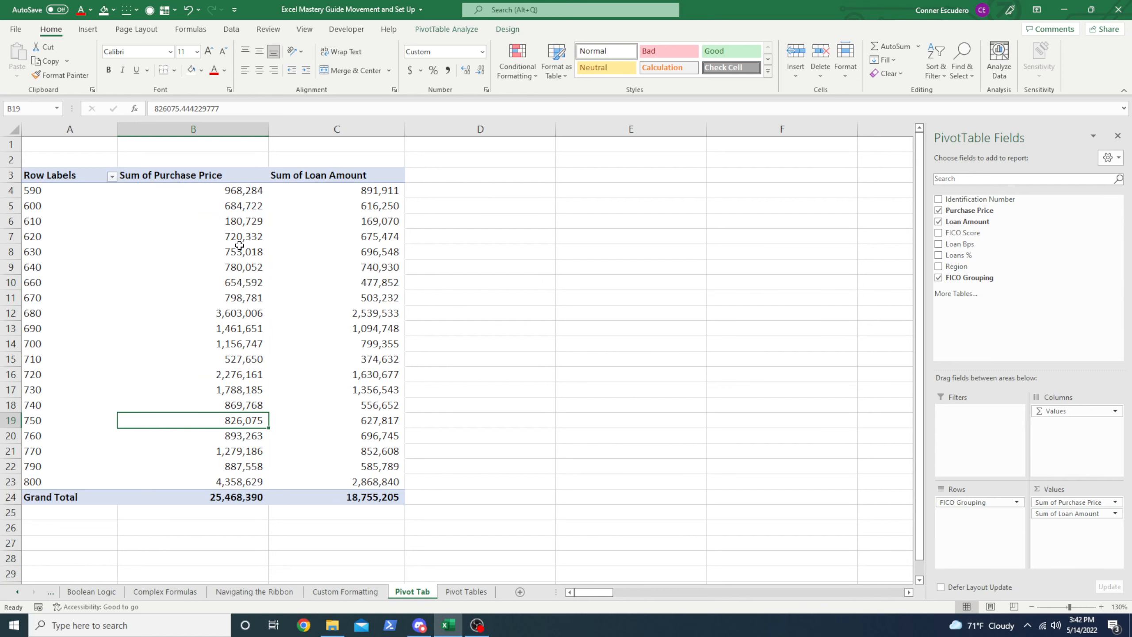
left_click_drag(219, 174, 244, 482)
left_click(244, 480)
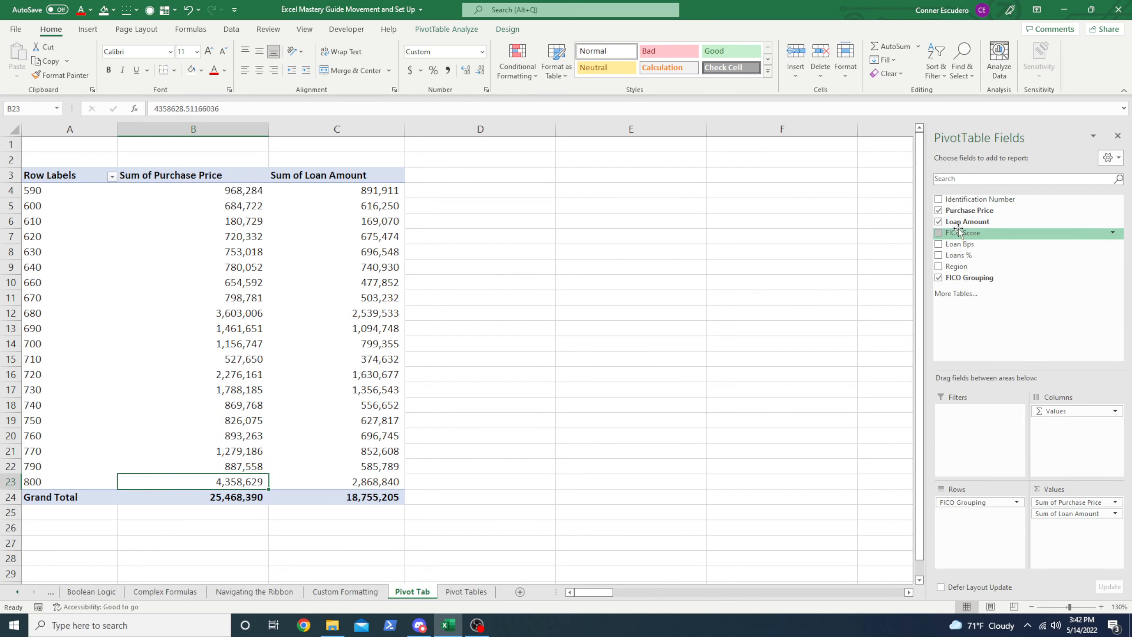
Add Purchase Price to the PivotTable's Values area a second time, after Sum of Loan Amount.
left_click_drag(979, 214, 1072, 526)
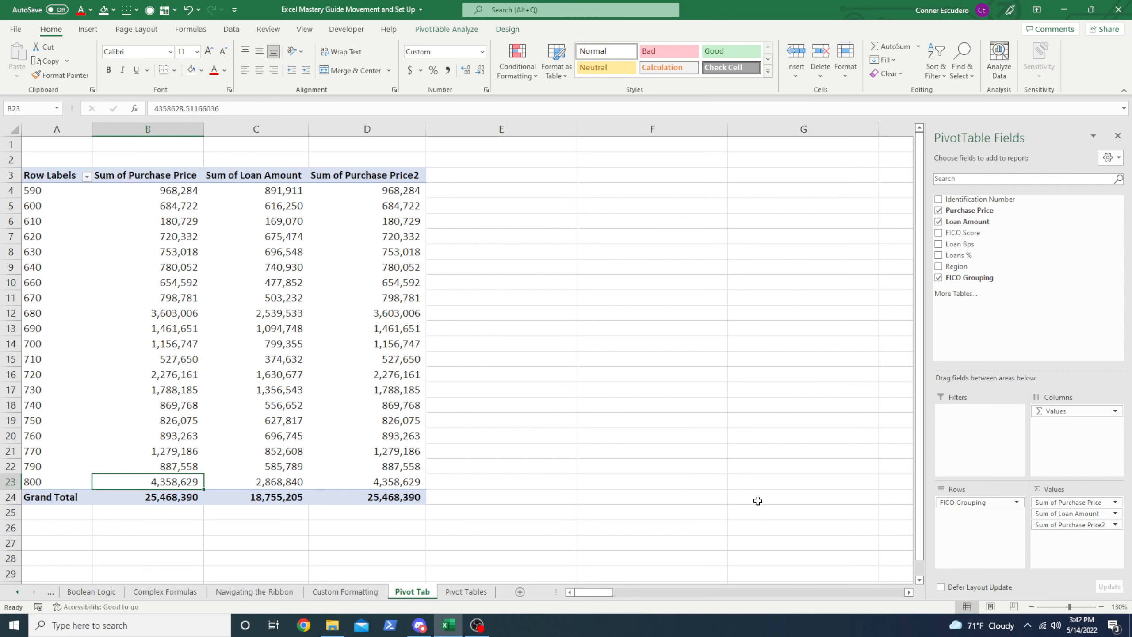
left_click(367, 129)
left_click(364, 181)
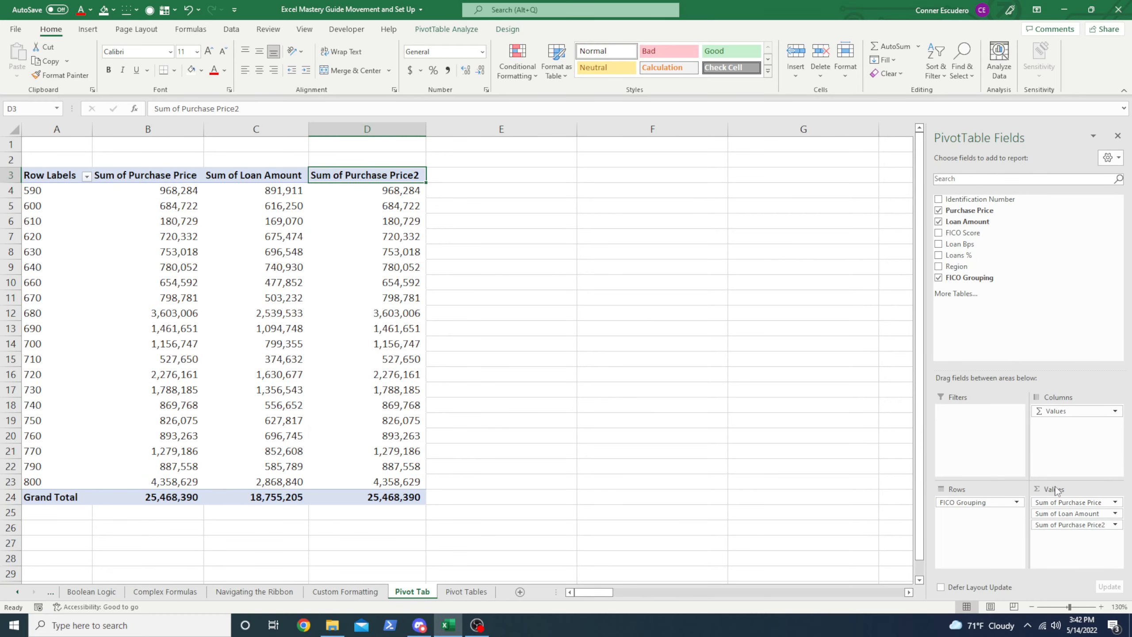
Summarize the second Purchase Price value field by Count and place it between Sum of Purchase Price and Sum of Loan Amount.
left_click(1116, 528)
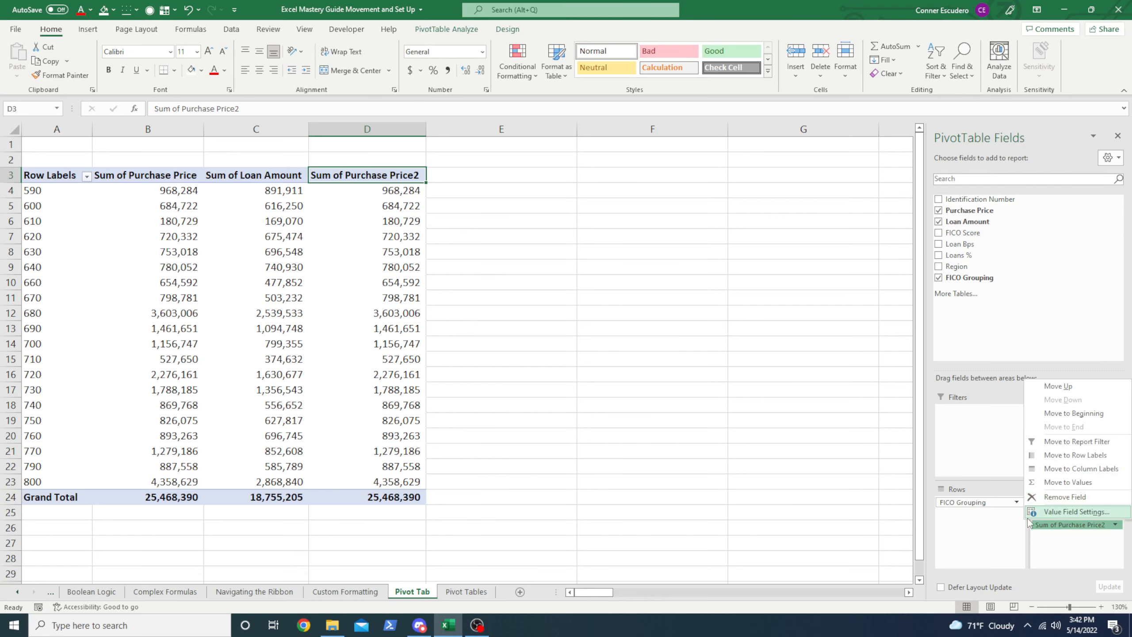
left_click(1039, 512)
left_click(311, 277)
left_click(423, 335)
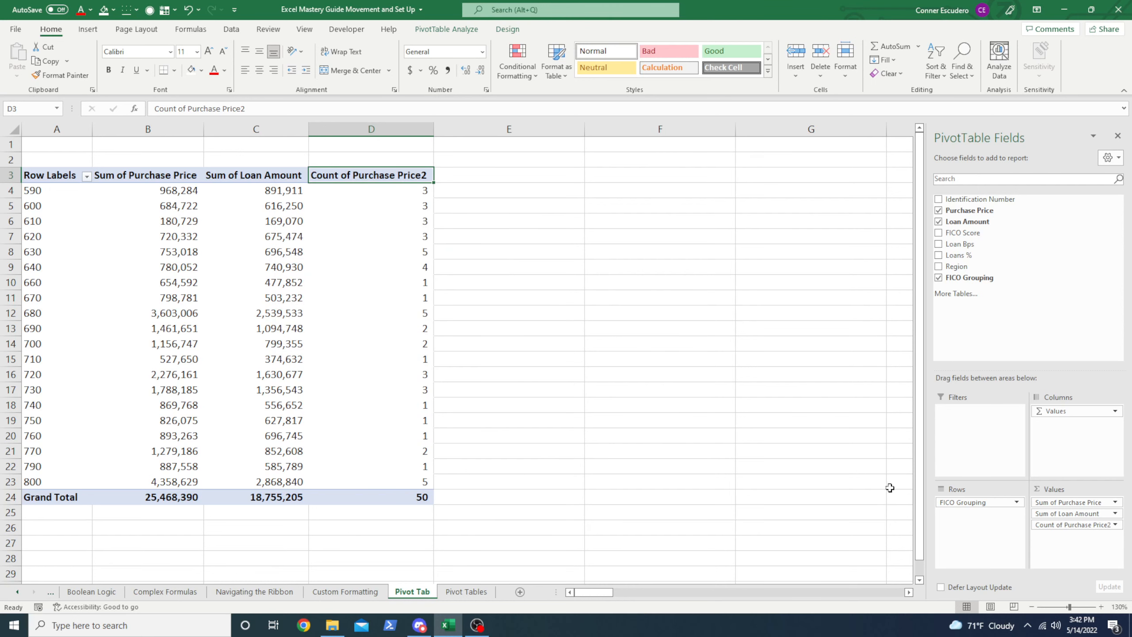
left_click_drag(1052, 525, 1051, 512)
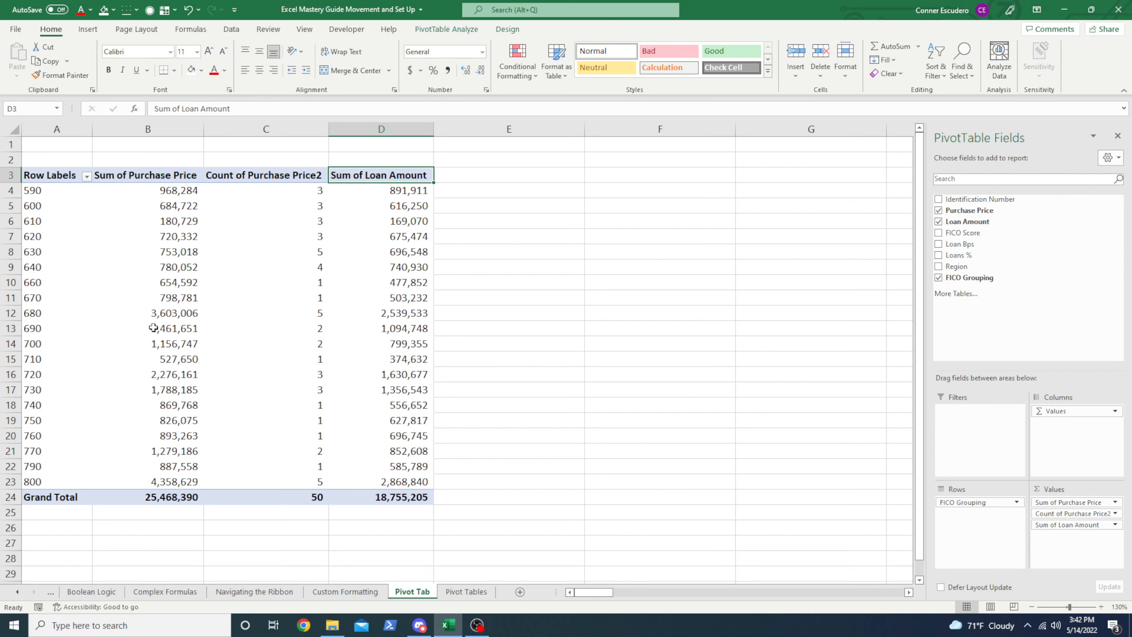
Compare the purchase price sums with the loan counts per FICO grouping, especially for the 680 and 800 groupings.
left_click(133, 313)
left_click(27, 314)
left_click_drag(27, 314, 266, 316)
left_click_drag(52, 312, 286, 315)
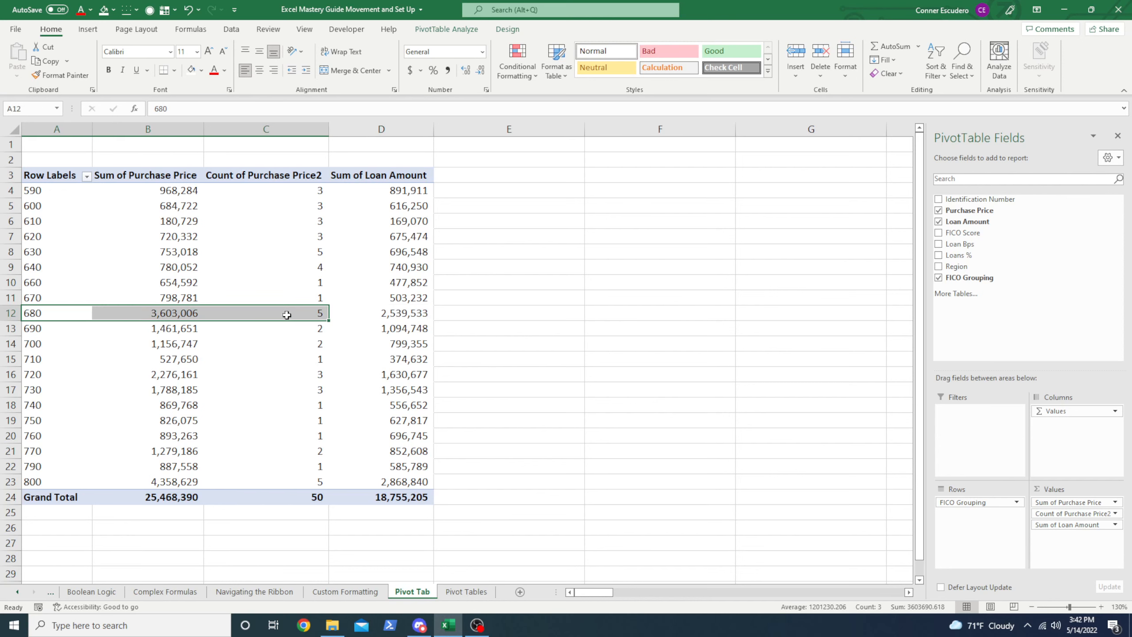
left_click_drag(26, 481, 135, 481)
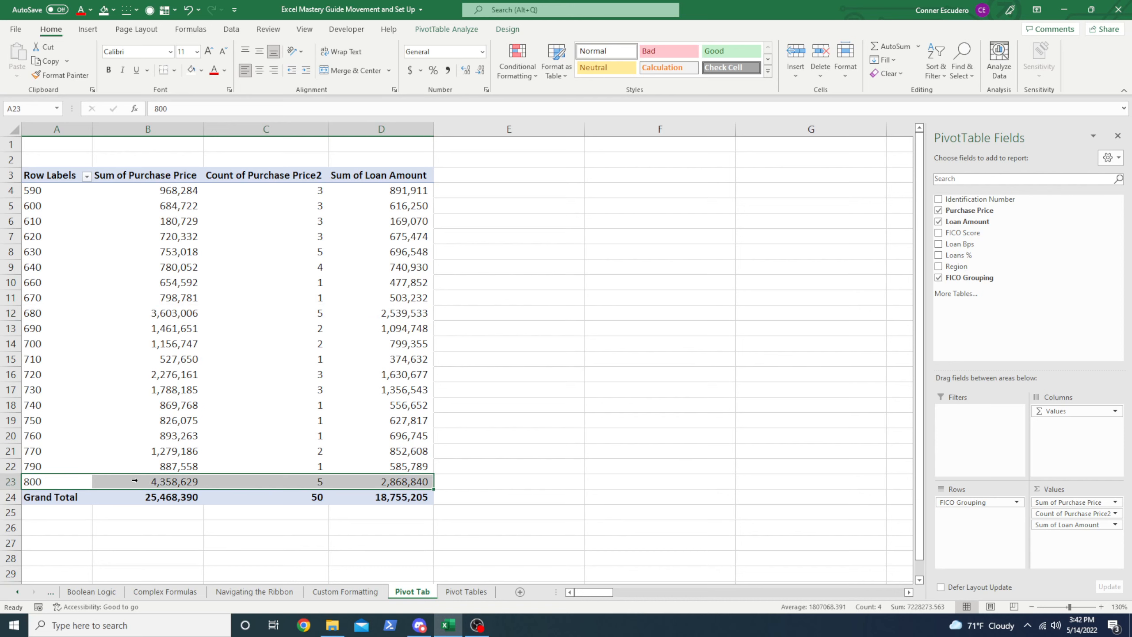
left_click(295, 483)
left_click_drag(309, 194, 51, 493)
left_click(69, 480)
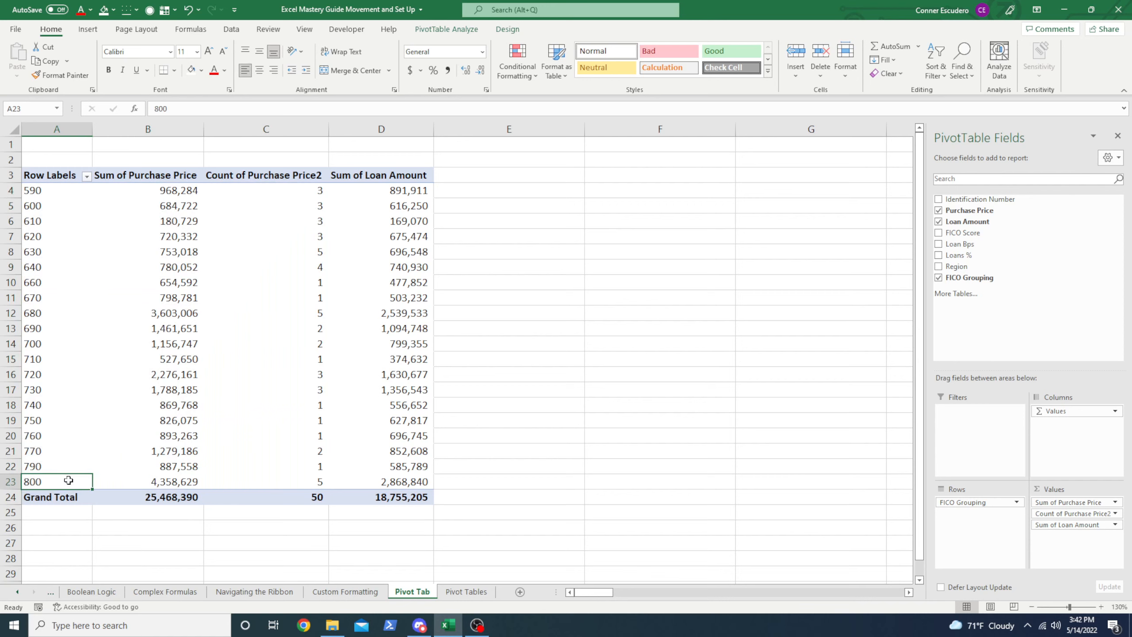
left_click_drag(156, 179, 191, 490)
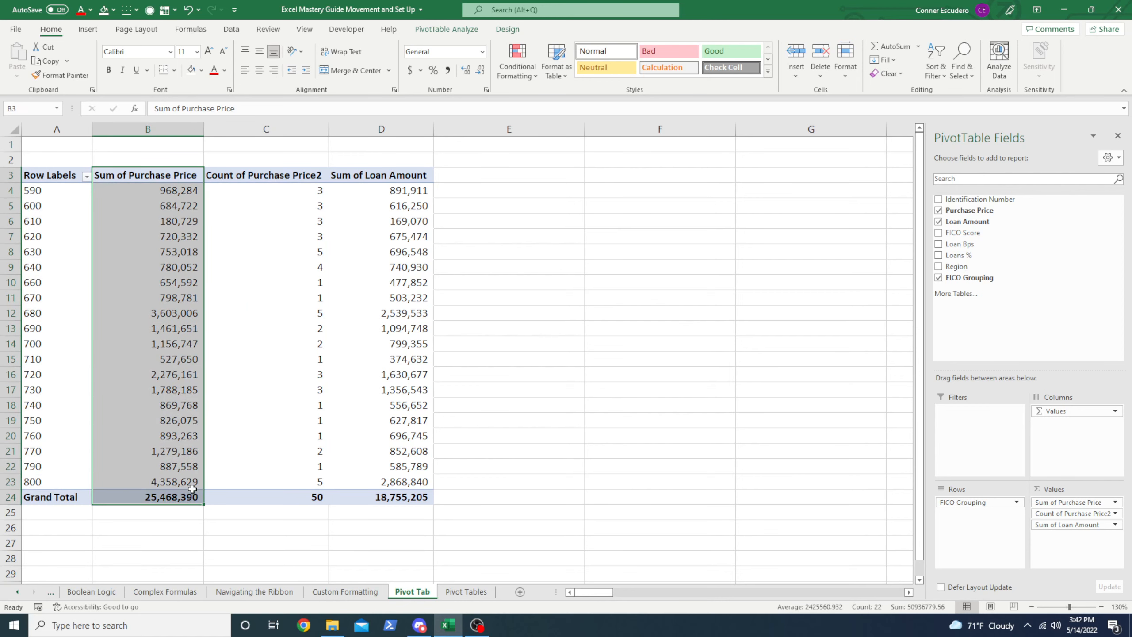
left_click(272, 481)
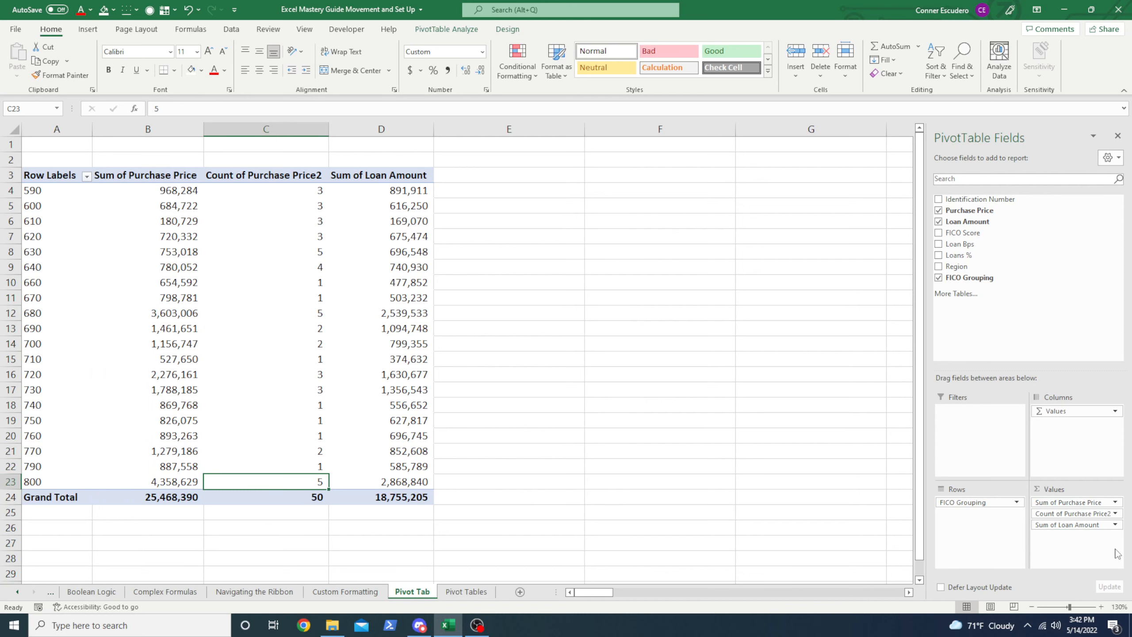
Change the second Purchase Price value field's calculation to Average.
left_click(1116, 514)
left_click(1069, 504)
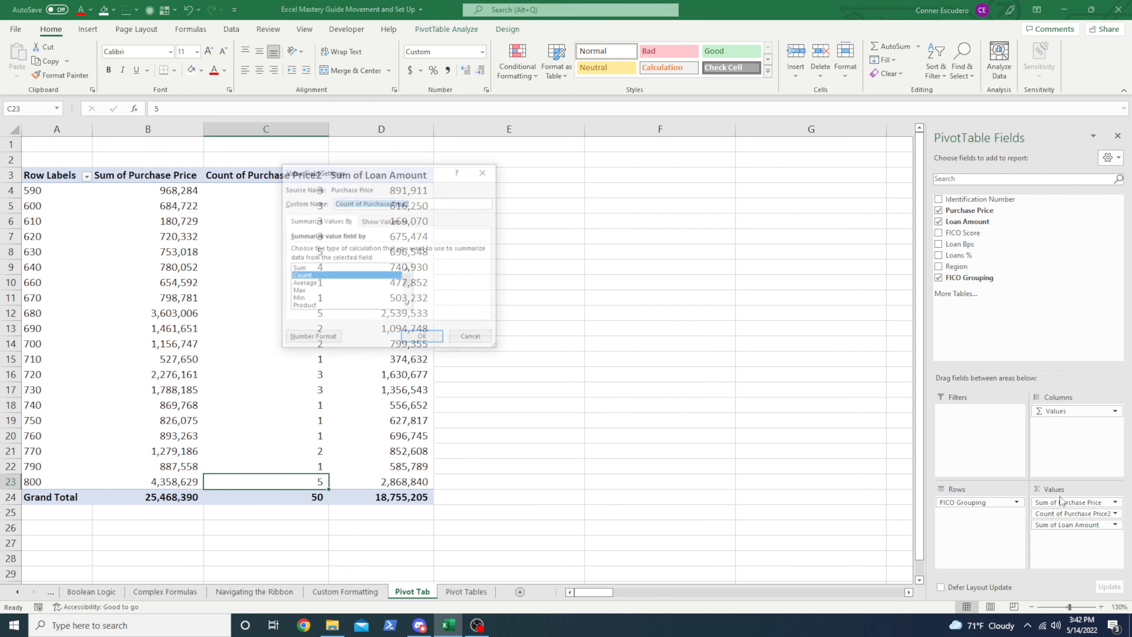
left_click(313, 284)
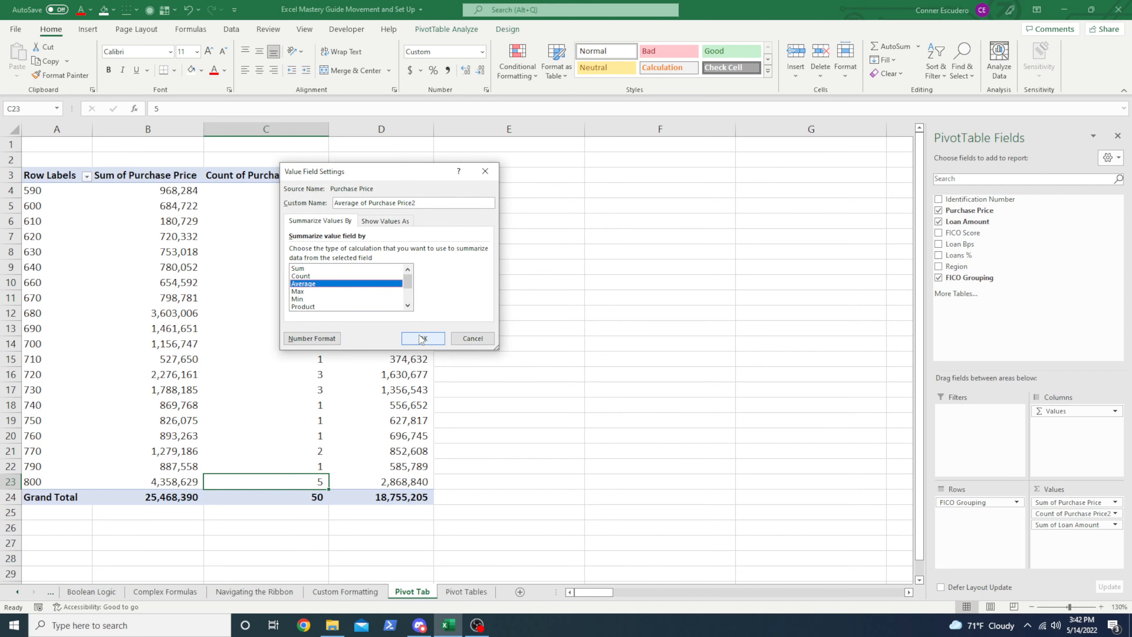
left_click(415, 338)
Review the average purchase prices by FICO grouping and remove Sum of Purchase Price from the PivotTable.
left_click(267, 272)
left_click(304, 464)
left_click(309, 483)
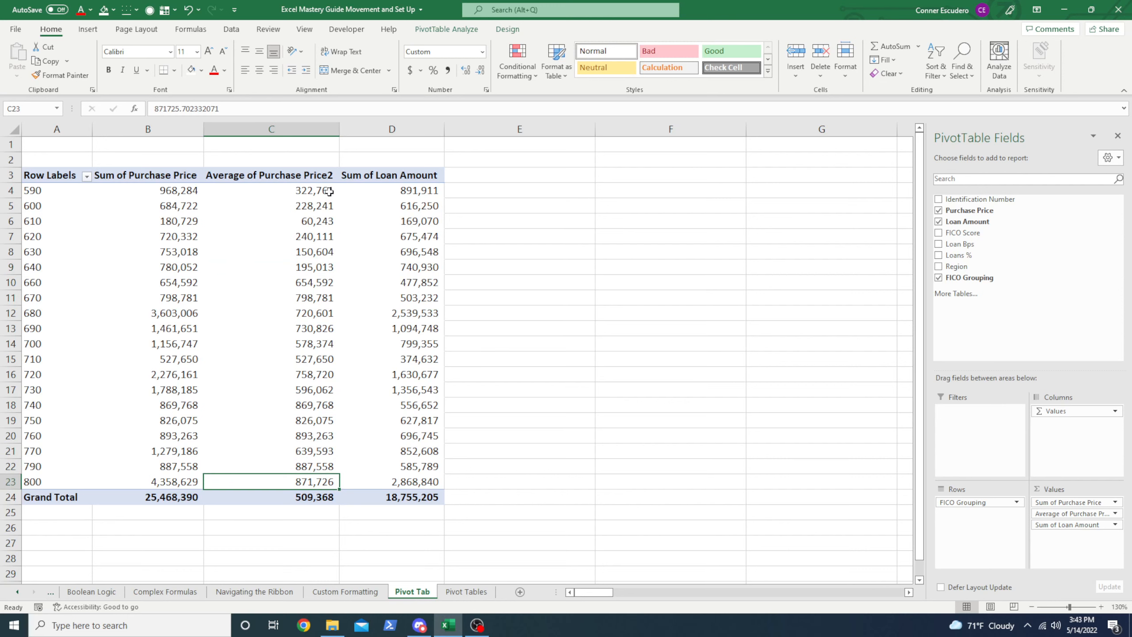
left_click_drag(329, 192, 331, 374)
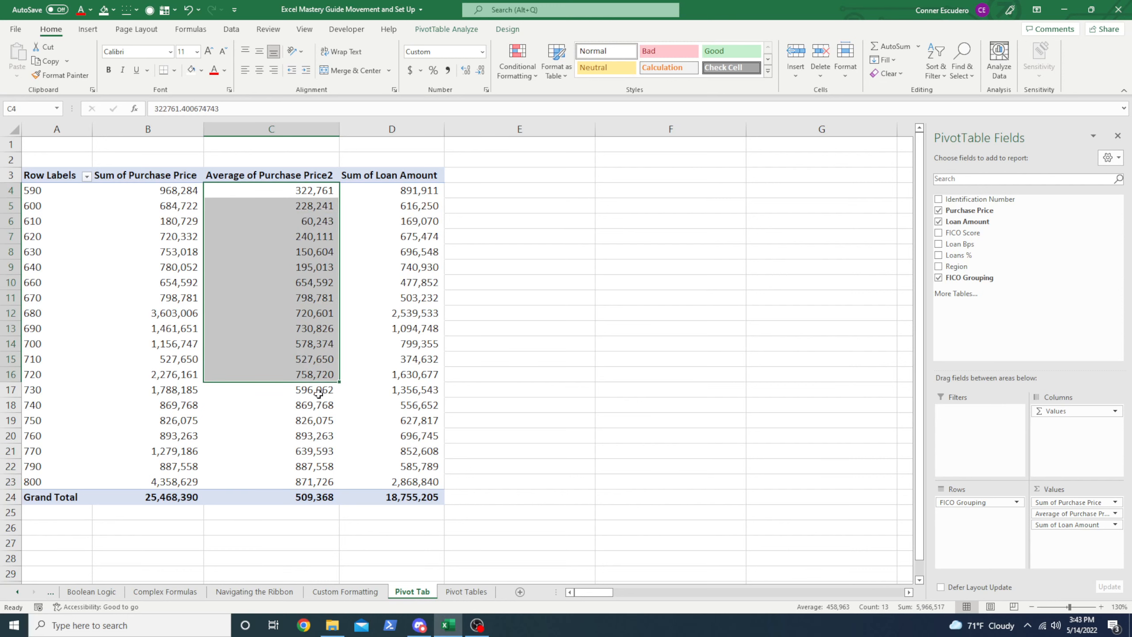
left_click_drag(307, 287, 330, 391)
left_click(326, 408)
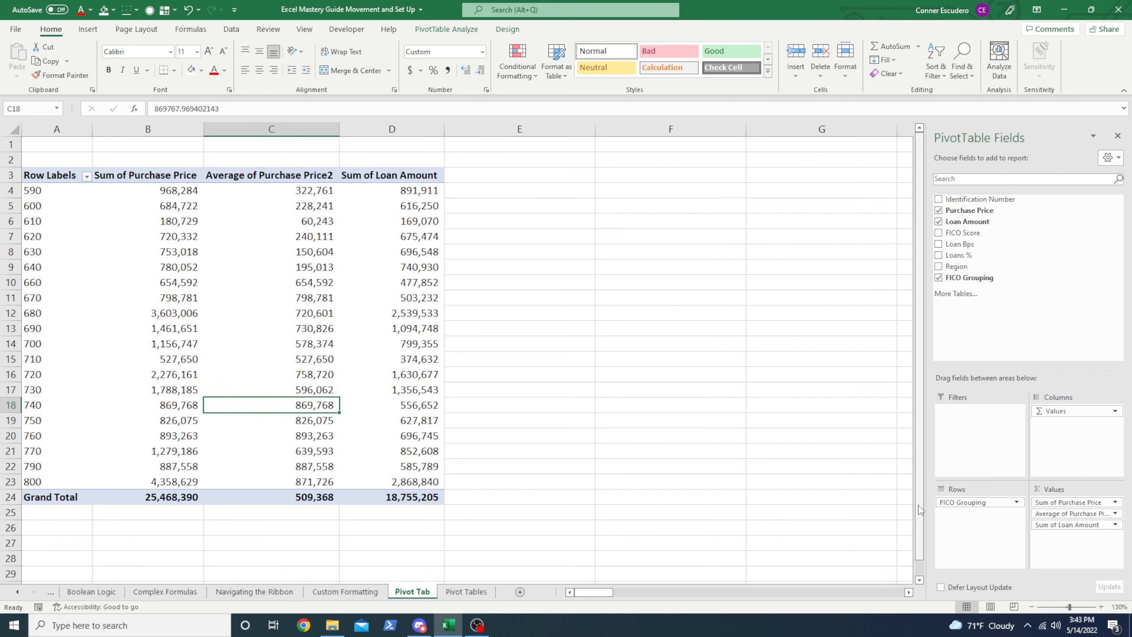
left_click(1054, 503)
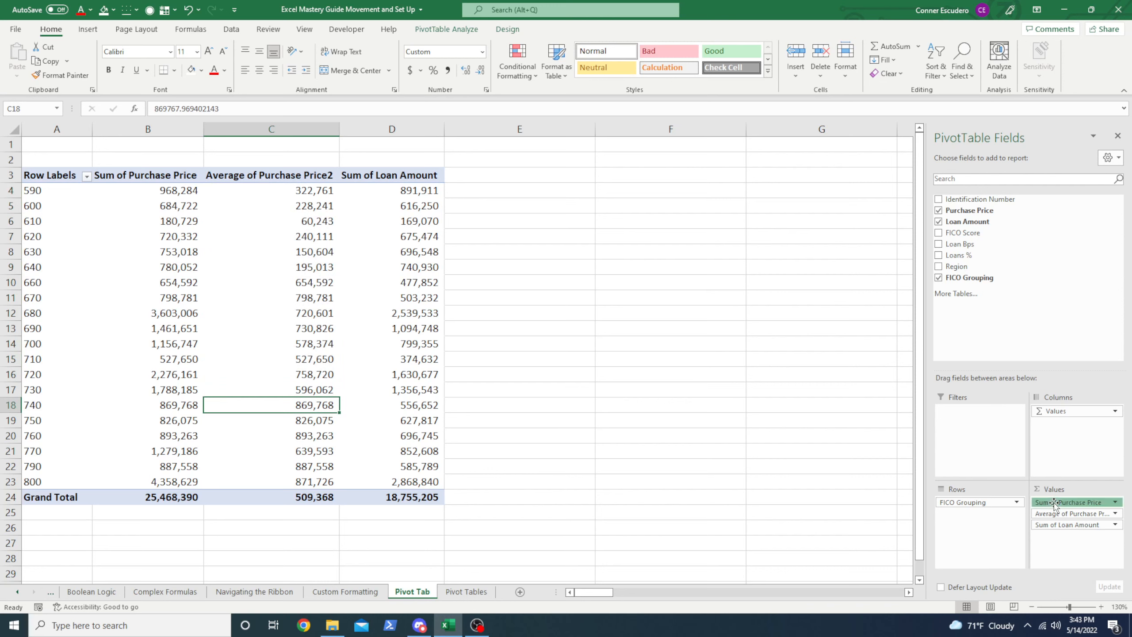
left_click_drag(1054, 502, 1009, 355)
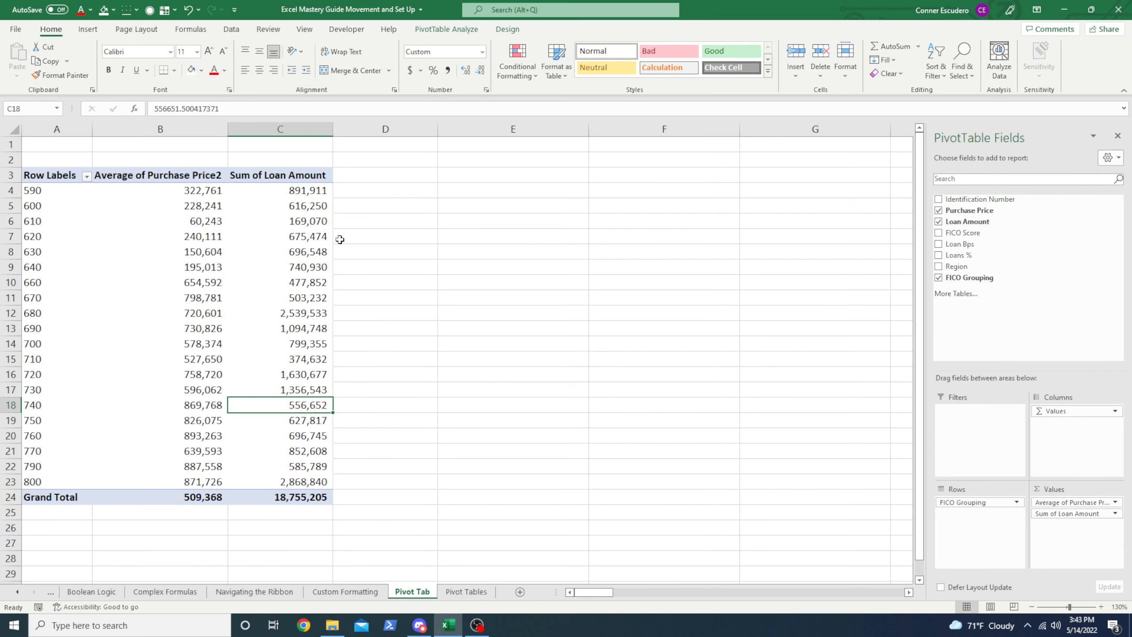
Compare the average purchase prices across score bands from the lowest FICO groupings through 670–690, 700–730 and 740–800.
left_click(157, 295)
left_click_drag(203, 192, 204, 277)
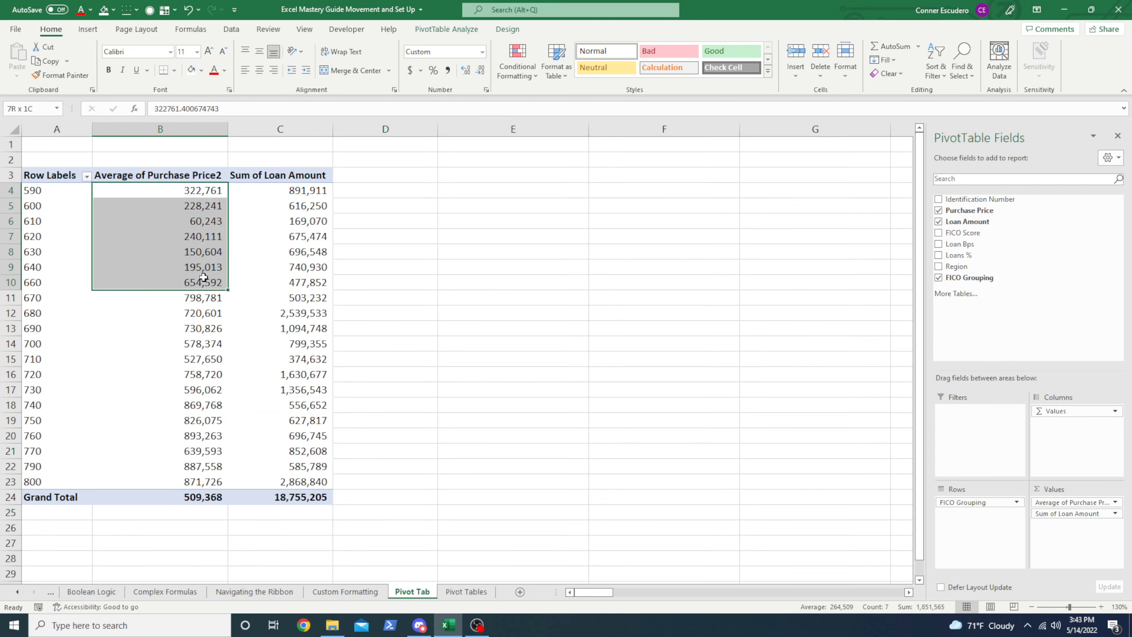
left_click(40, 223)
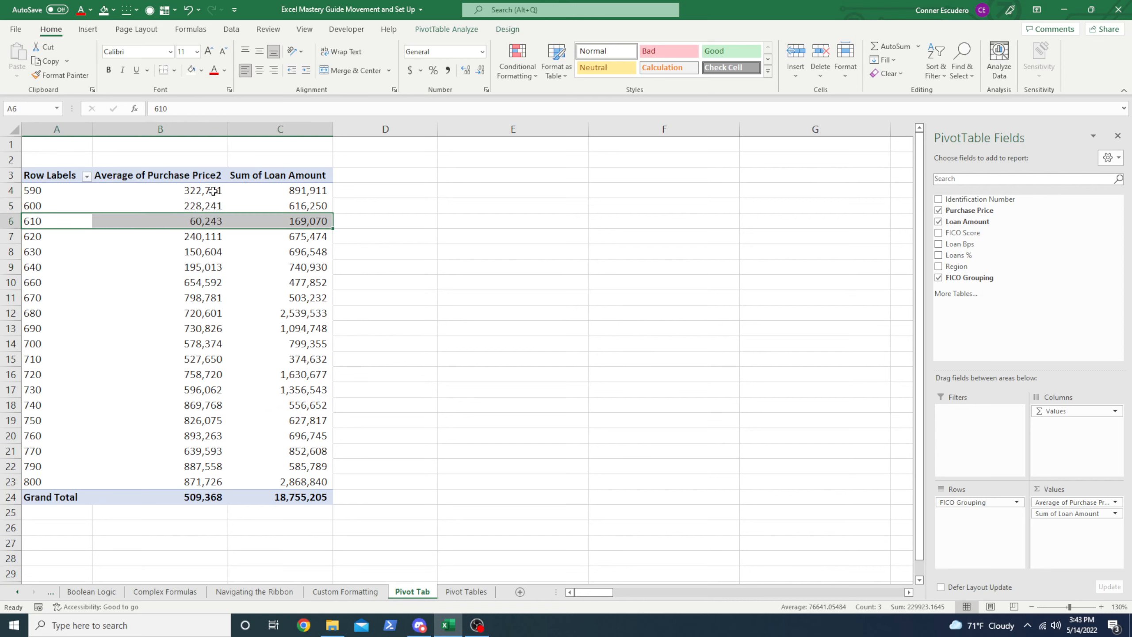
left_click_drag(213, 191, 213, 341)
left_click(215, 225)
left_click(43, 317)
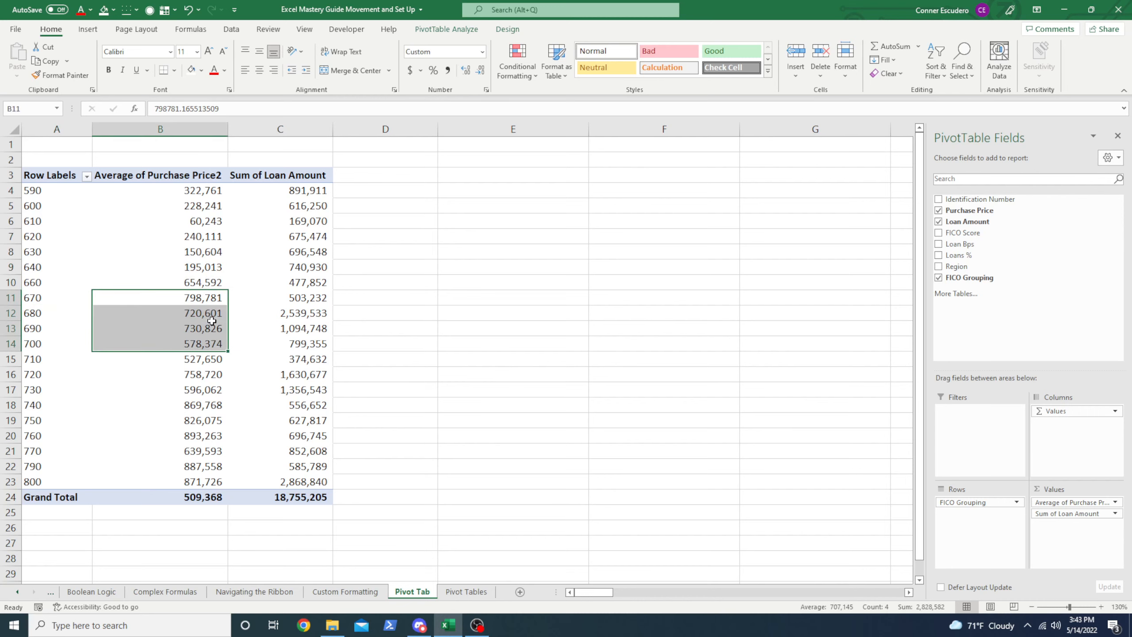
left_click_drag(210, 298, 198, 330)
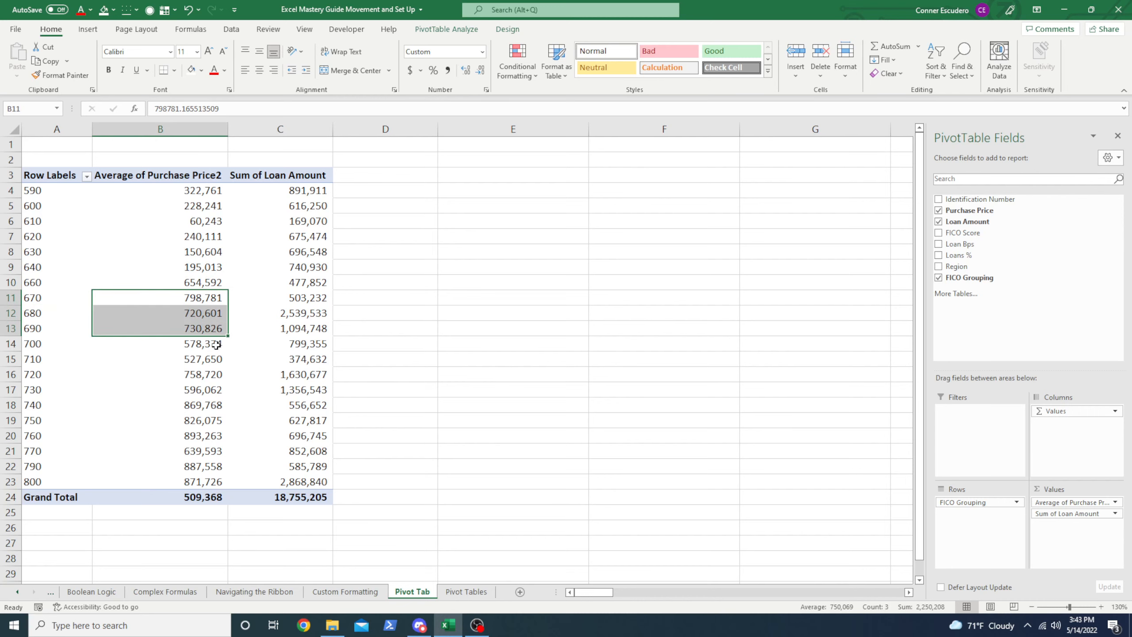
left_click(187, 341)
left_click(198, 405)
left_click_drag(207, 346, 210, 390)
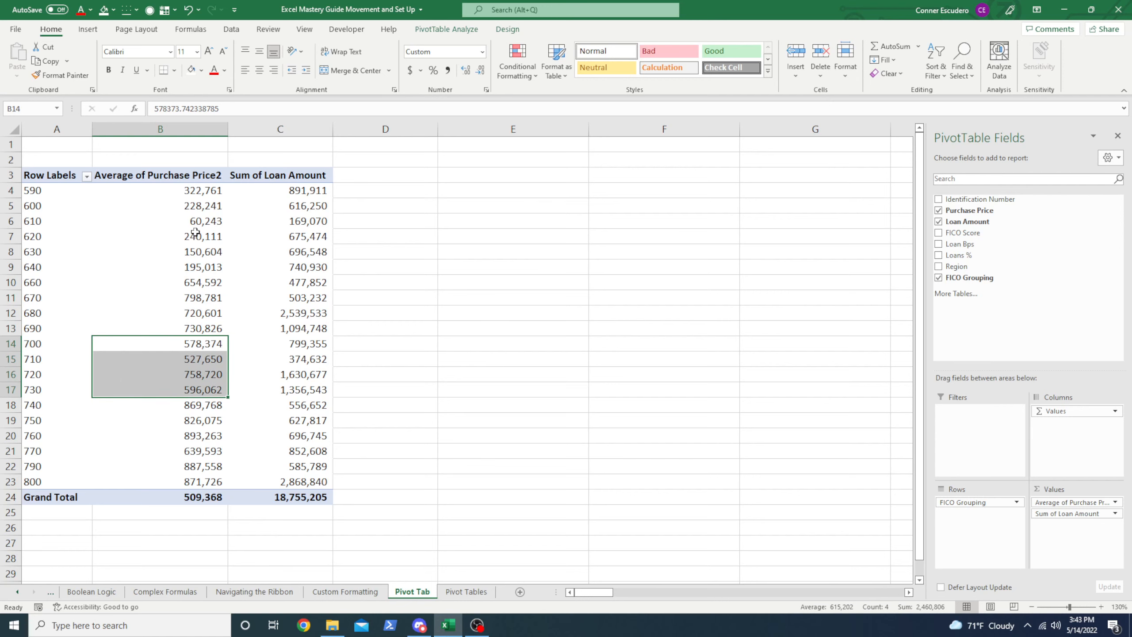
left_click_drag(207, 408, 202, 492)
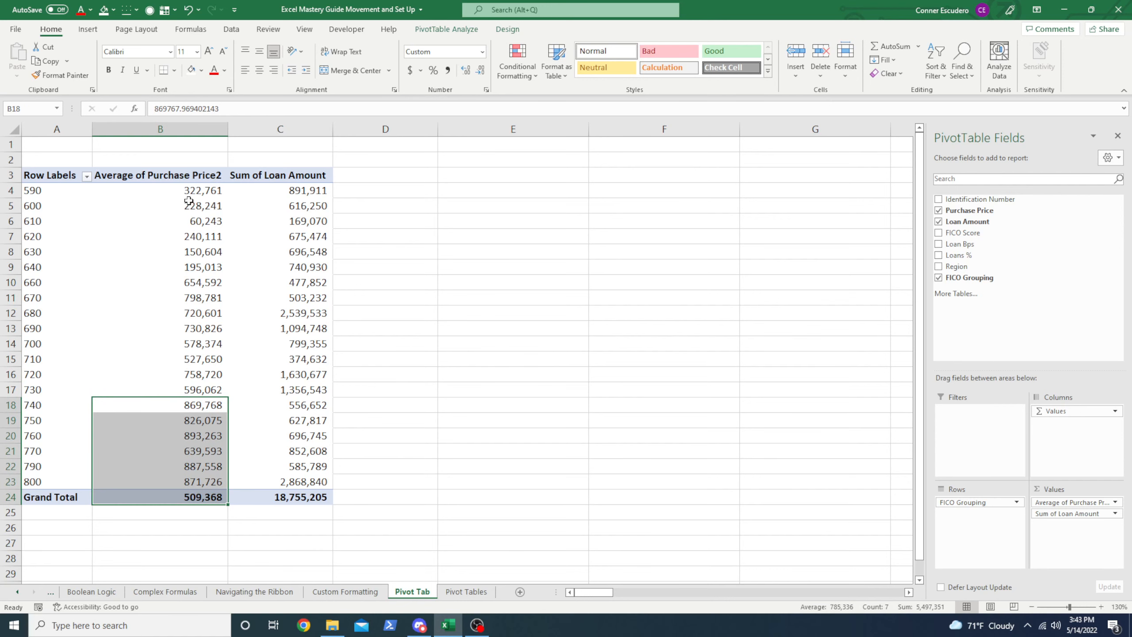
left_click_drag(208, 194, 209, 480)
Review the summed loan amounts by FICO grouping and change the Loan Amount value field's calculation to Average.
left_click(292, 424)
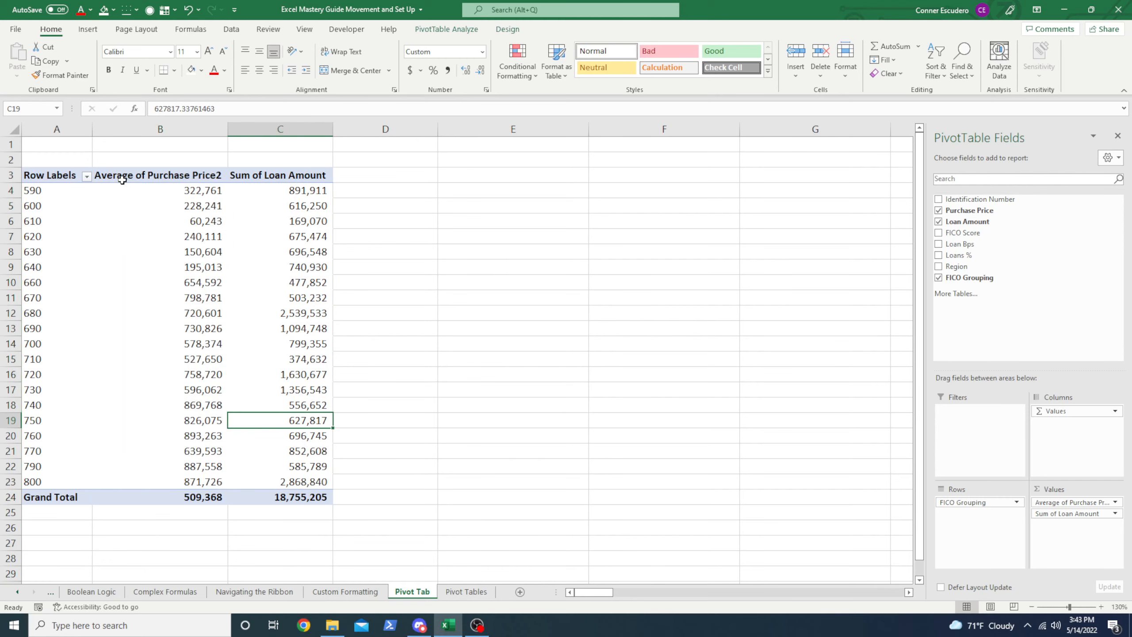
left_click(283, 211)
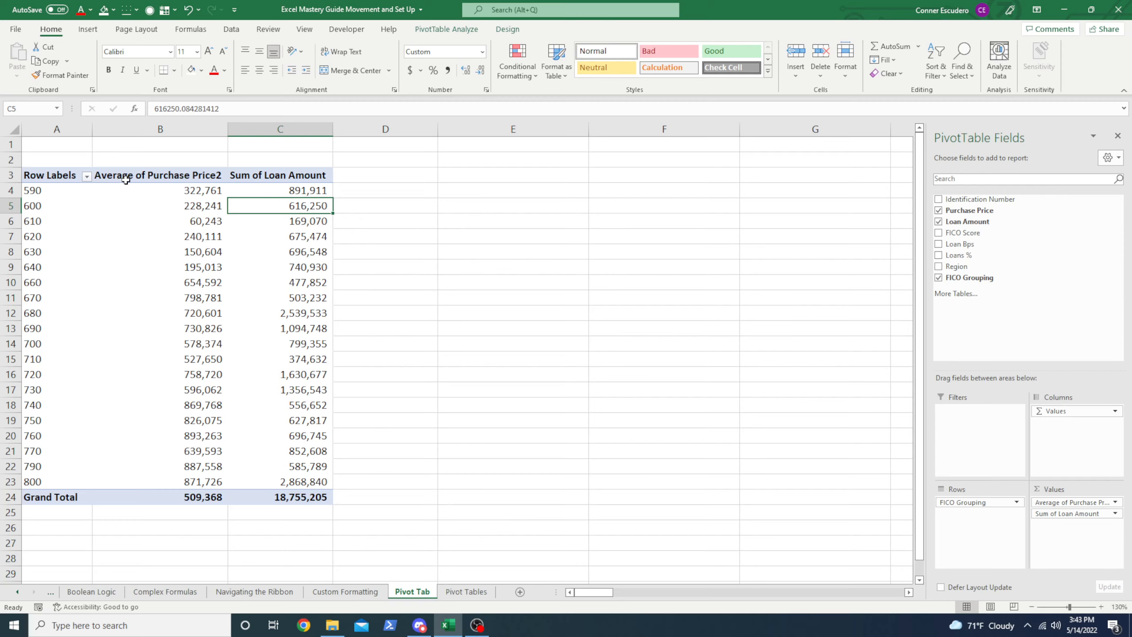
left_click_drag(308, 191, 323, 433)
left_click(323, 433)
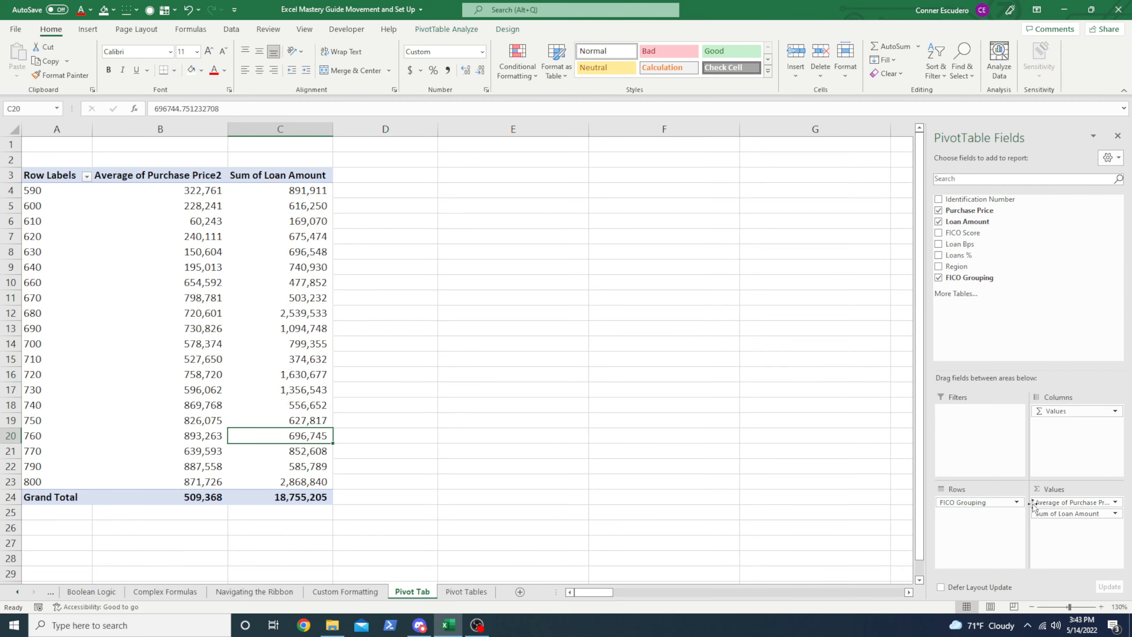
left_click(1115, 513)
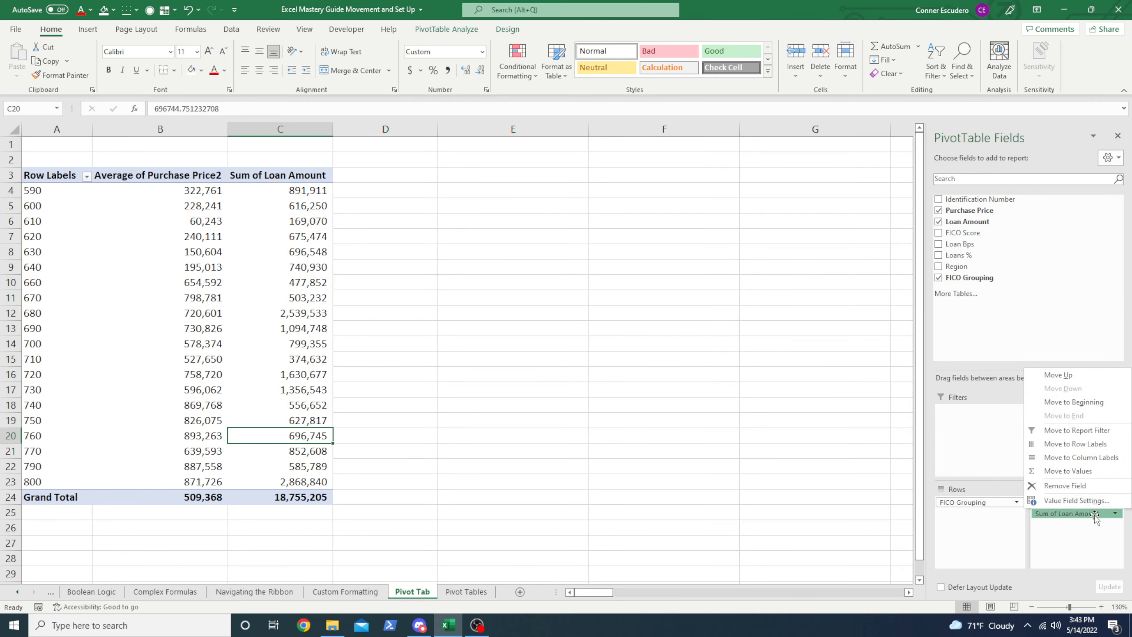
left_click(1077, 499)
left_click(317, 284)
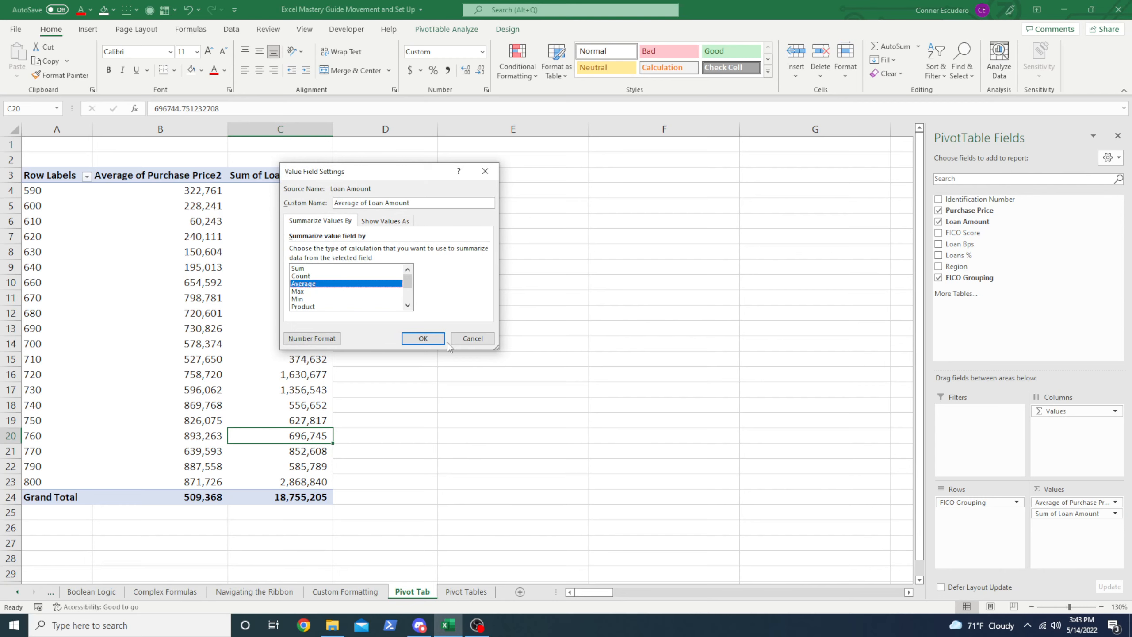
left_click(423, 338)
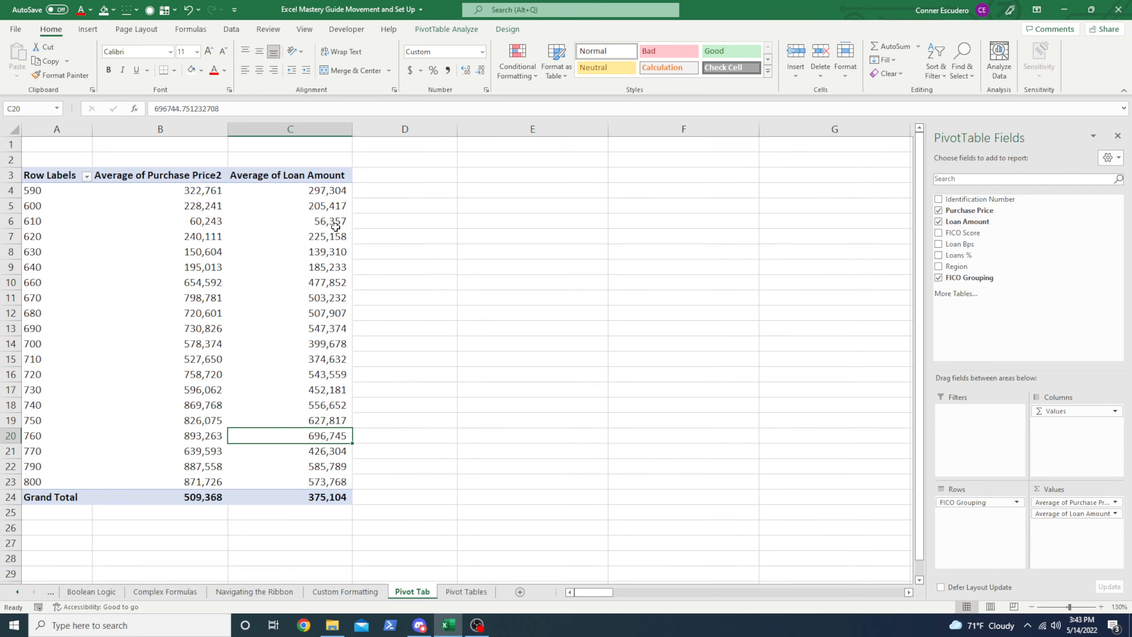
Compare the average loan amounts and purchase prices across the FICO groupings from 590 to 800.
left_click_drag(336, 191, 326, 266)
left_click_drag(344, 376, 345, 486)
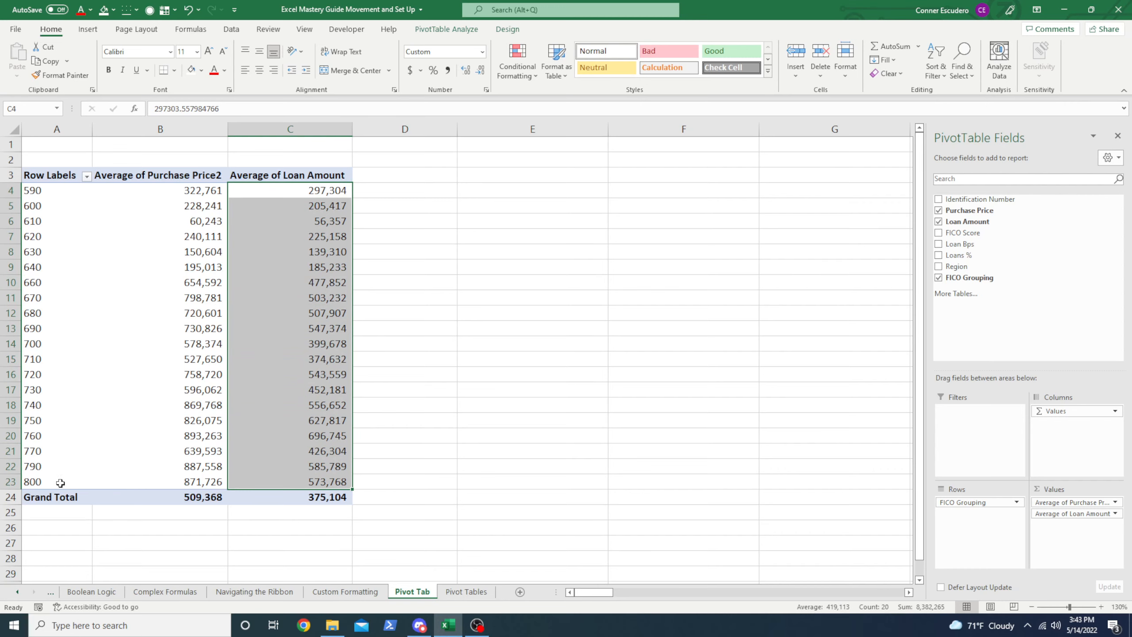
left_click_drag(343, 485, 52, 480)
left_click_drag(30, 192, 221, 493)
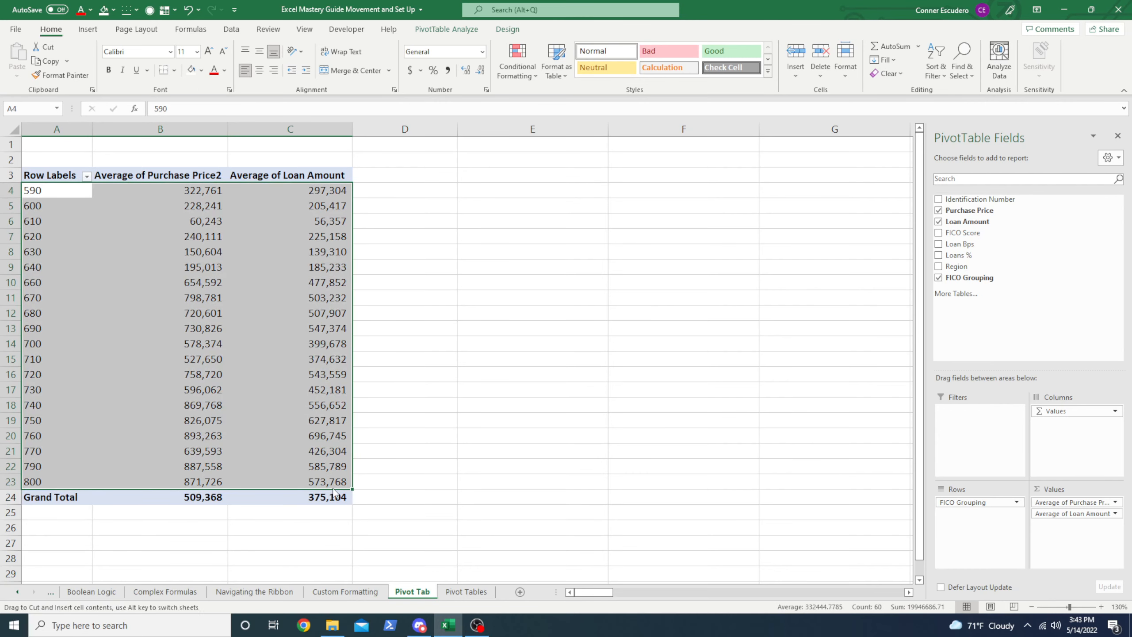
left_click(334, 484)
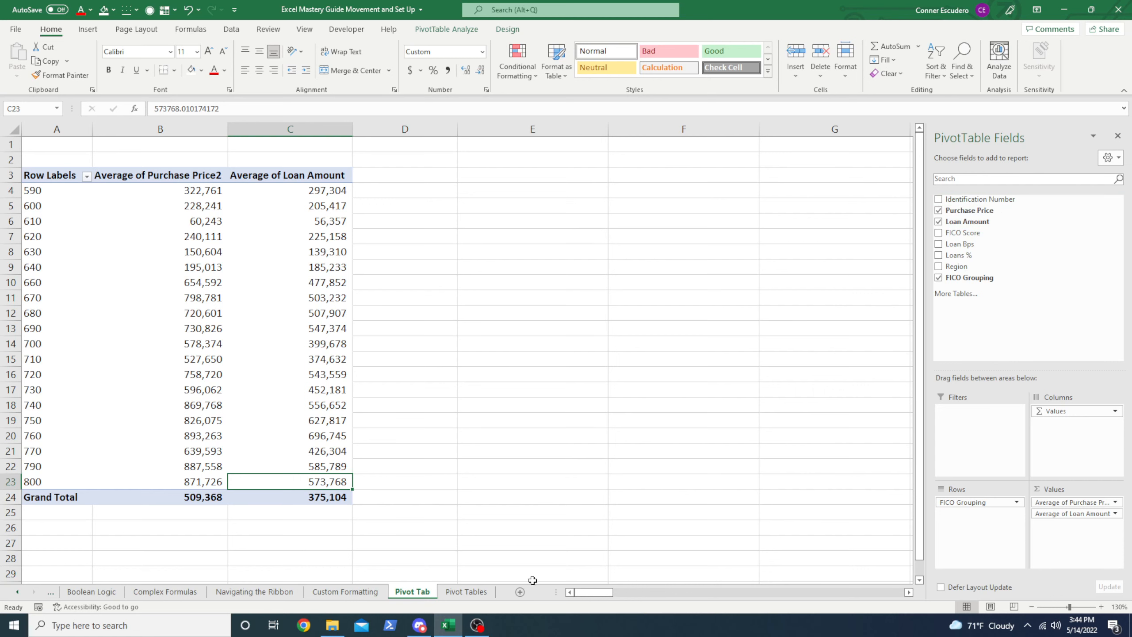
Check the source data columns on the Pivot Tables sheet, especially Region, and return to the Pivot Tab sheet.
left_click(464, 591)
left_click(169, 220)
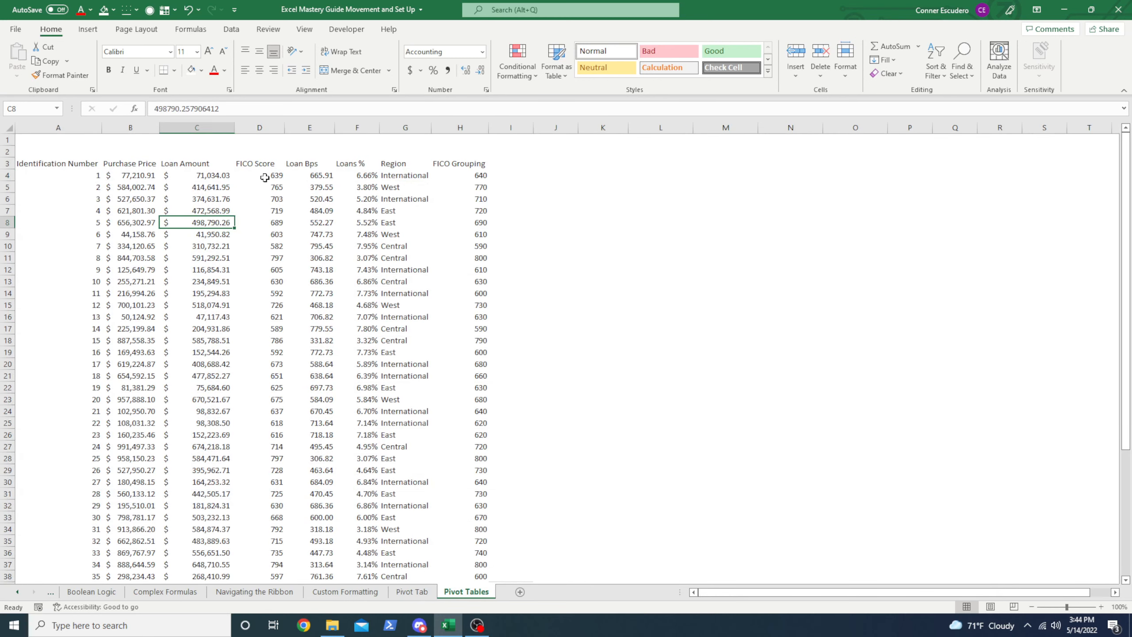
left_click(228, 174)
left_click(322, 175)
left_click(409, 163)
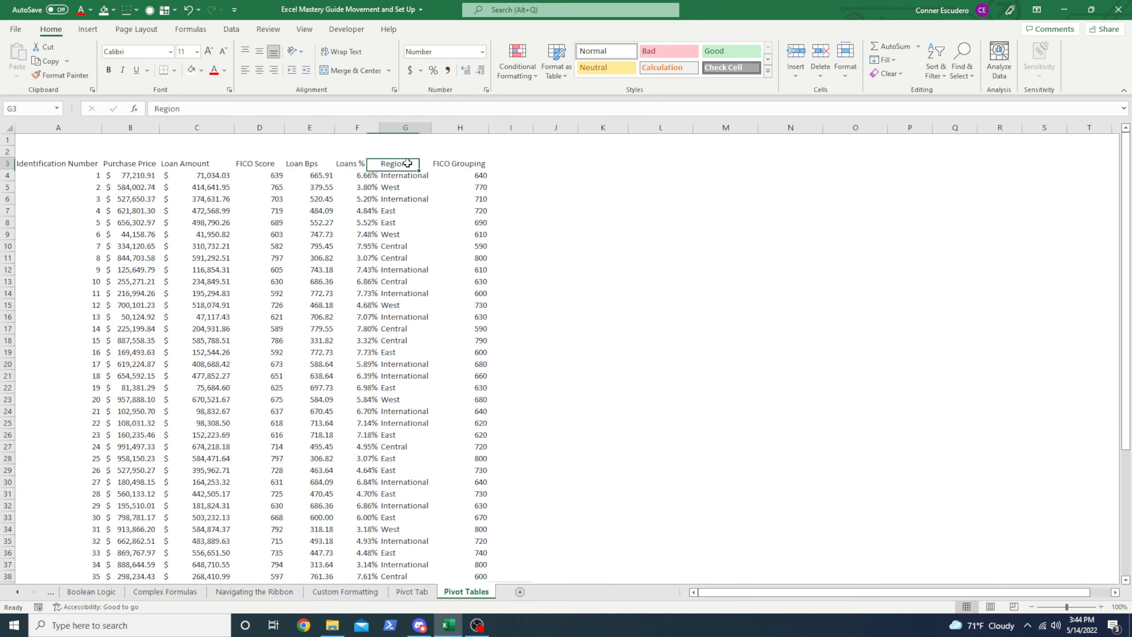
left_click(412, 129)
left_click(337, 175)
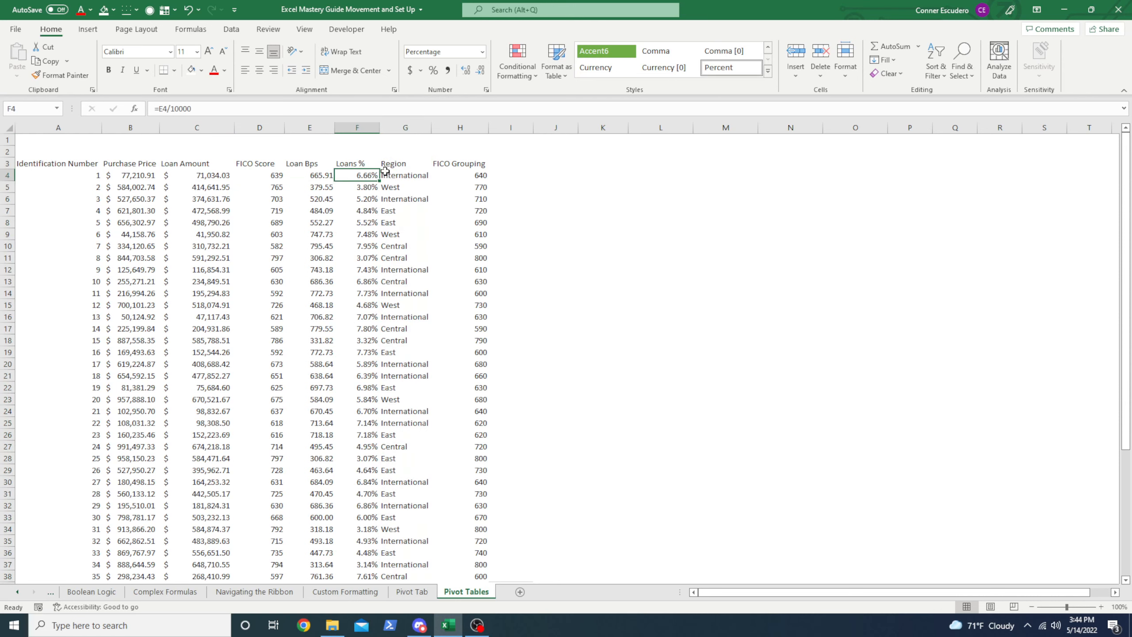
left_click(370, 592)
left_click(411, 593)
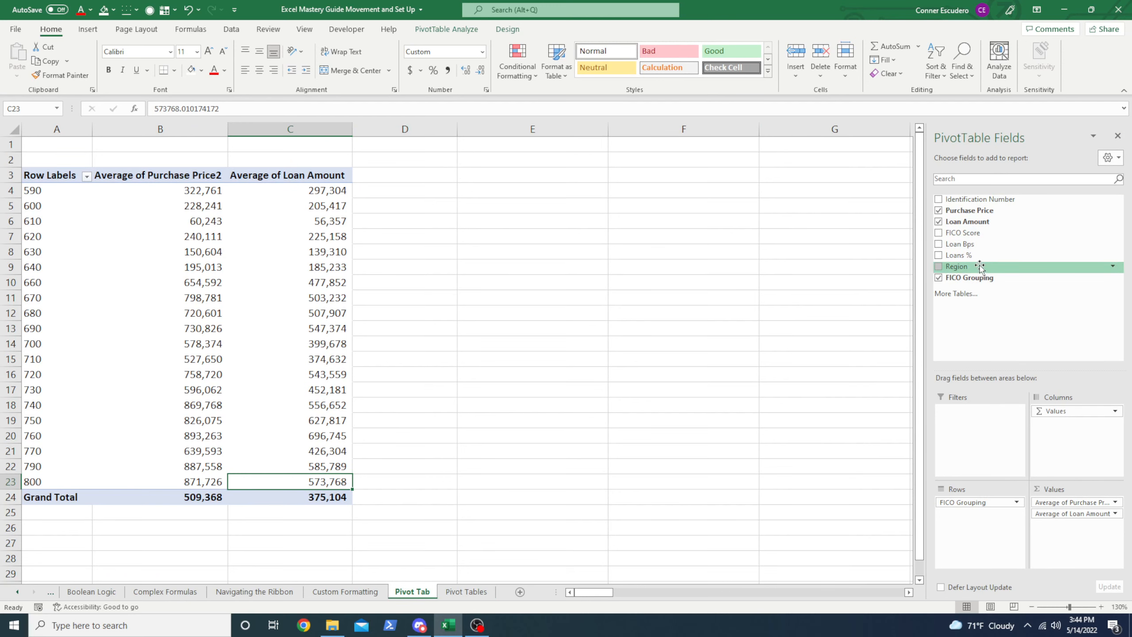
Add Region beneath FICO Grouping in the PivotTable's rows and review the regional breakdown.
left_click_drag(958, 267, 981, 523)
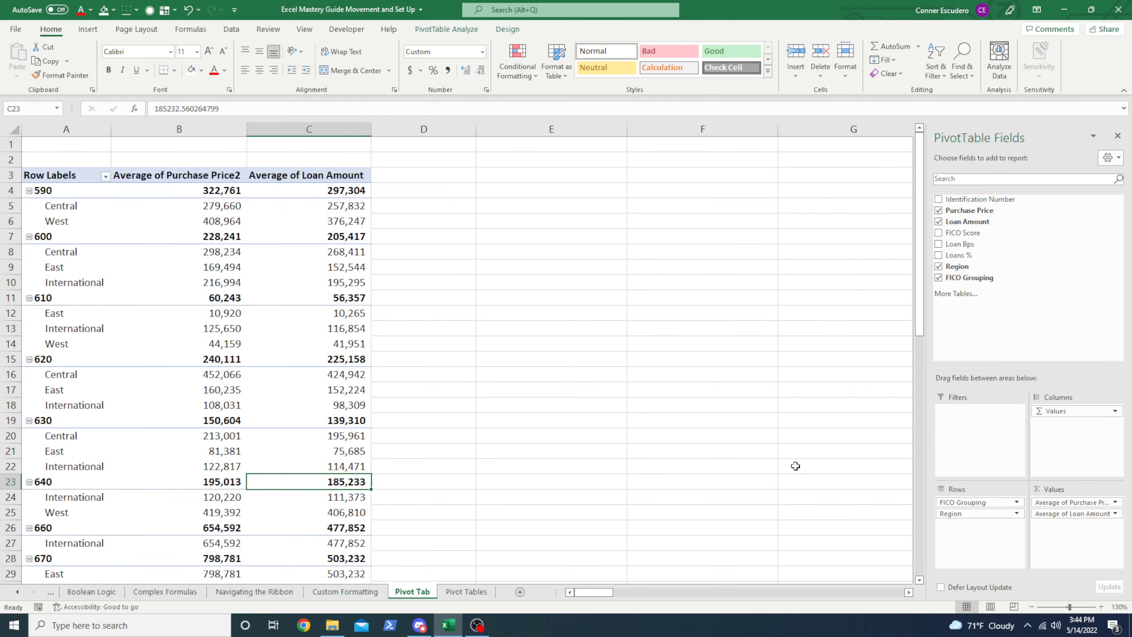
scroll(58, 236, "down", 15)
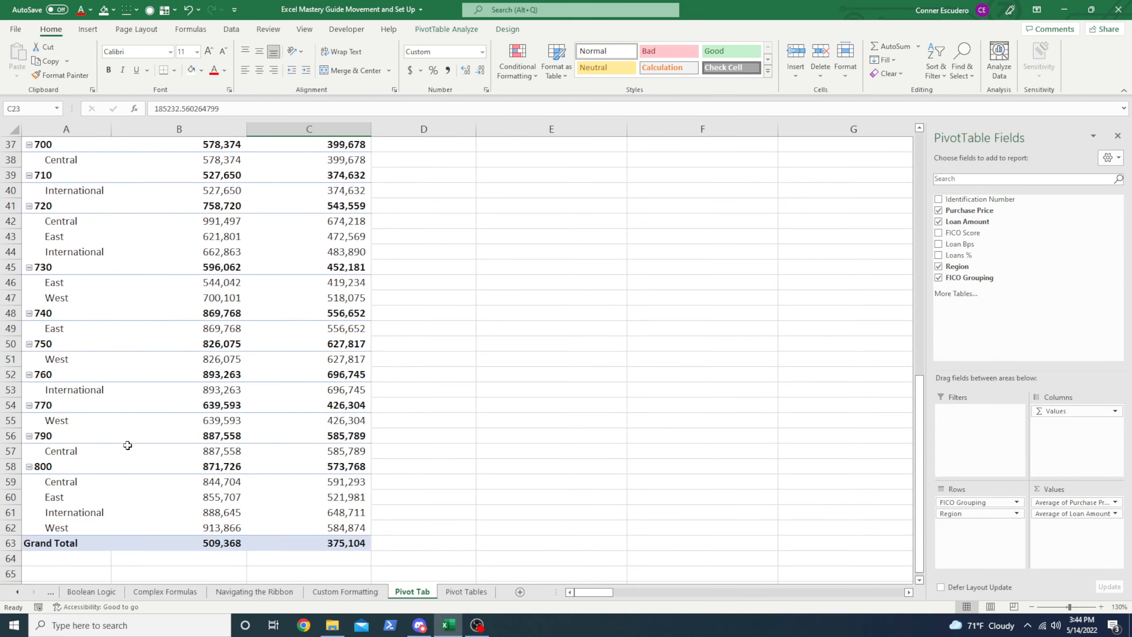
scroll(50, 436, "up", 15)
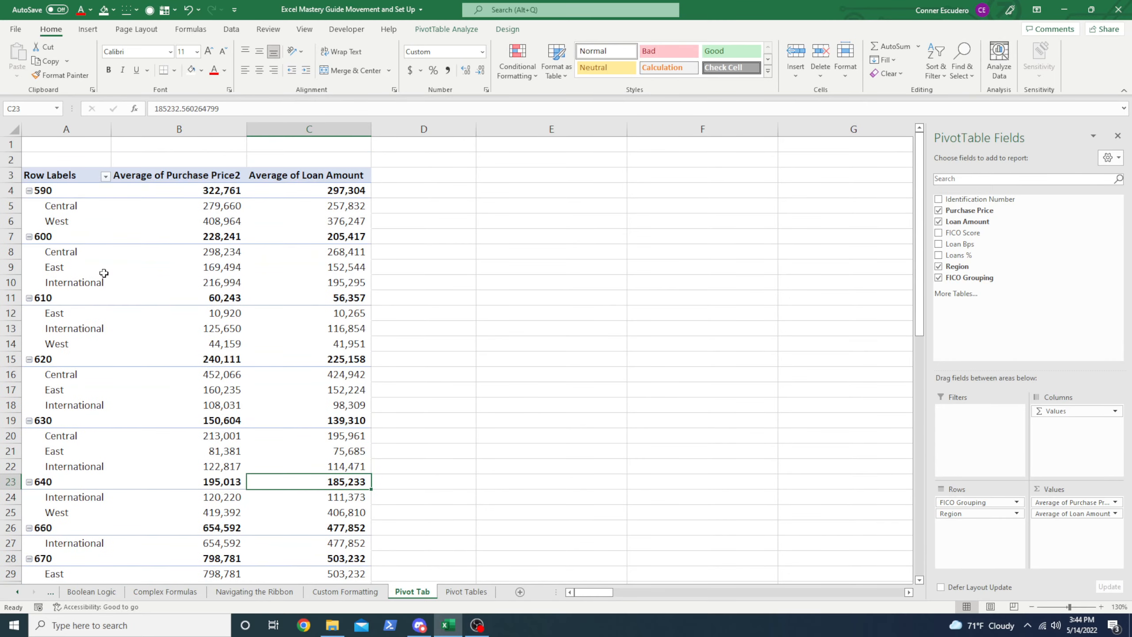
left_click_drag(64, 200, 183, 216)
left_click(67, 207)
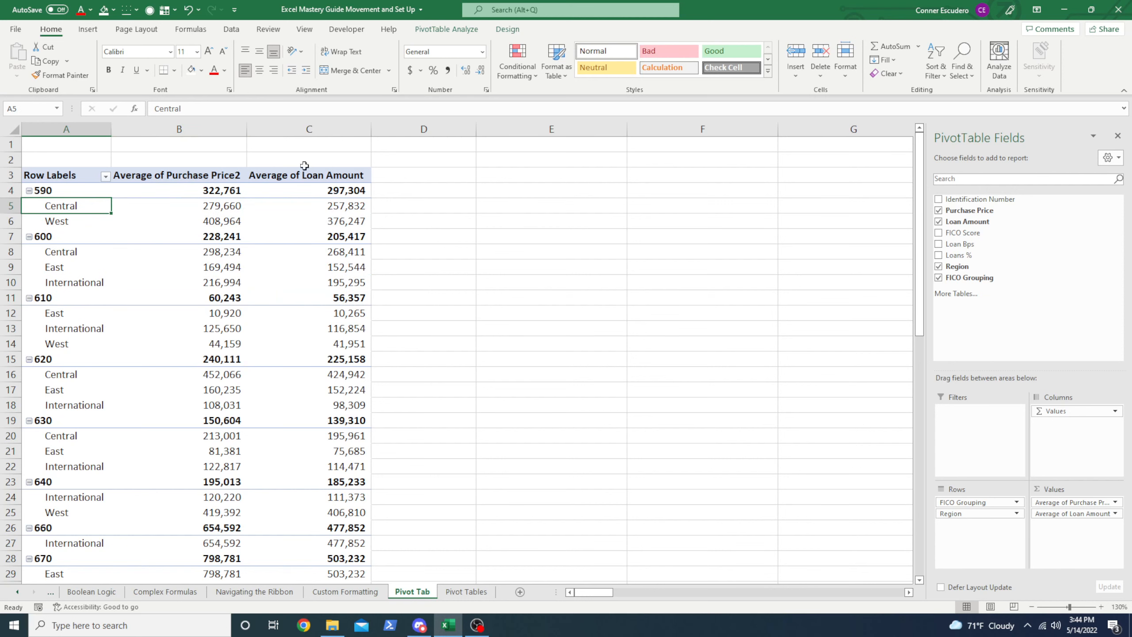
Change the PivotTable's report layout to tabular form.
left_click(507, 29)
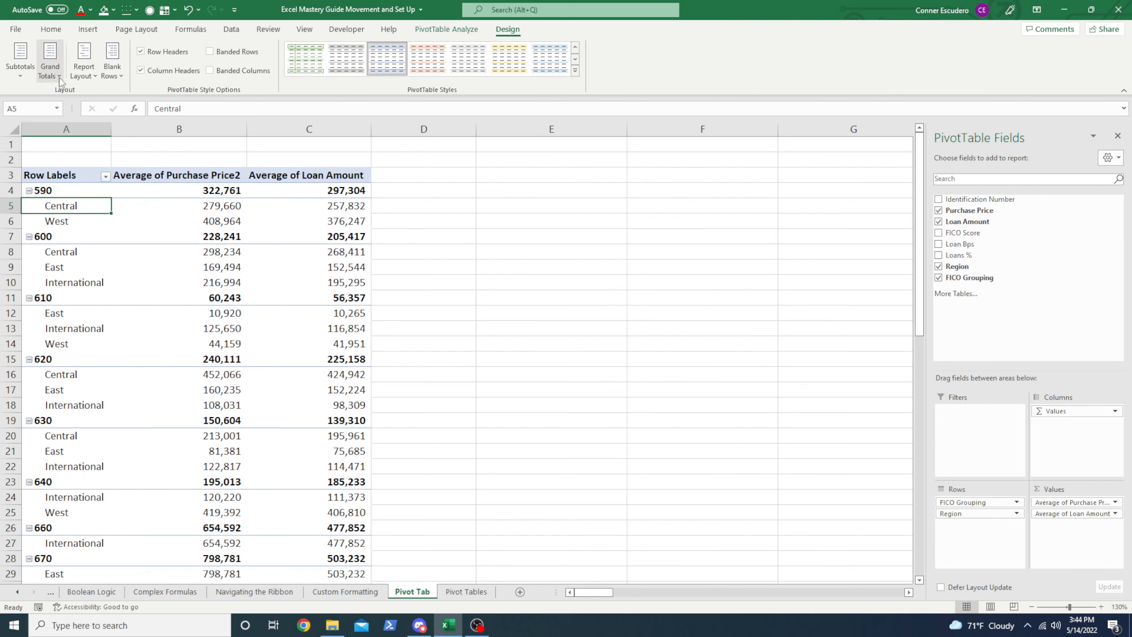
left_click(83, 67)
left_click(166, 157)
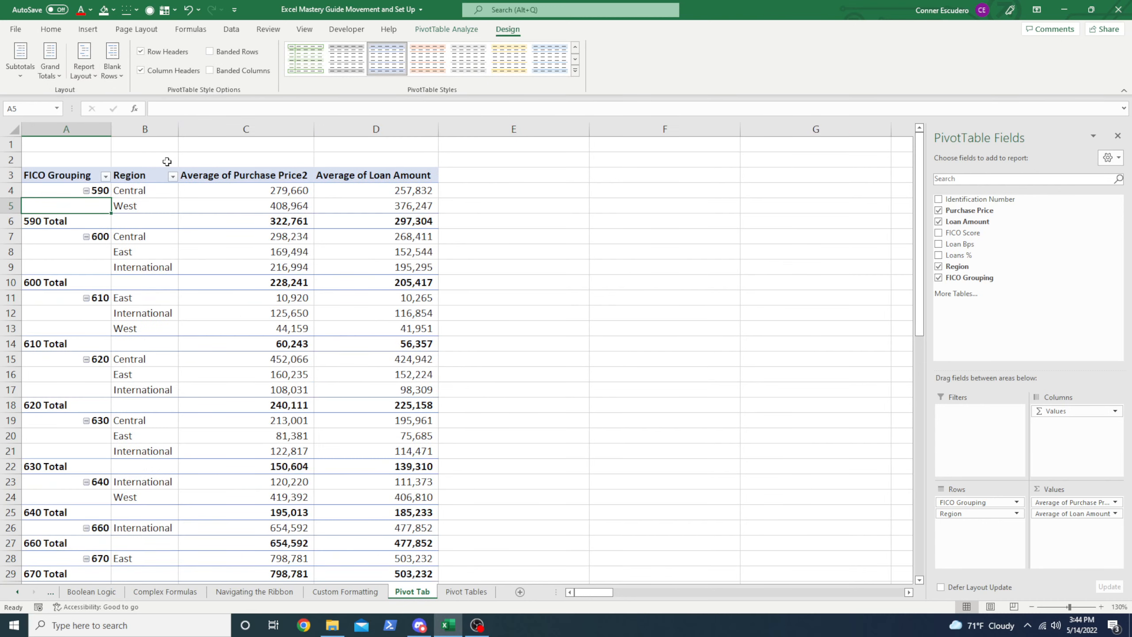
Turn off grand totals for rows and columns and hide the PivotTable's subtotals.
left_click(112, 67)
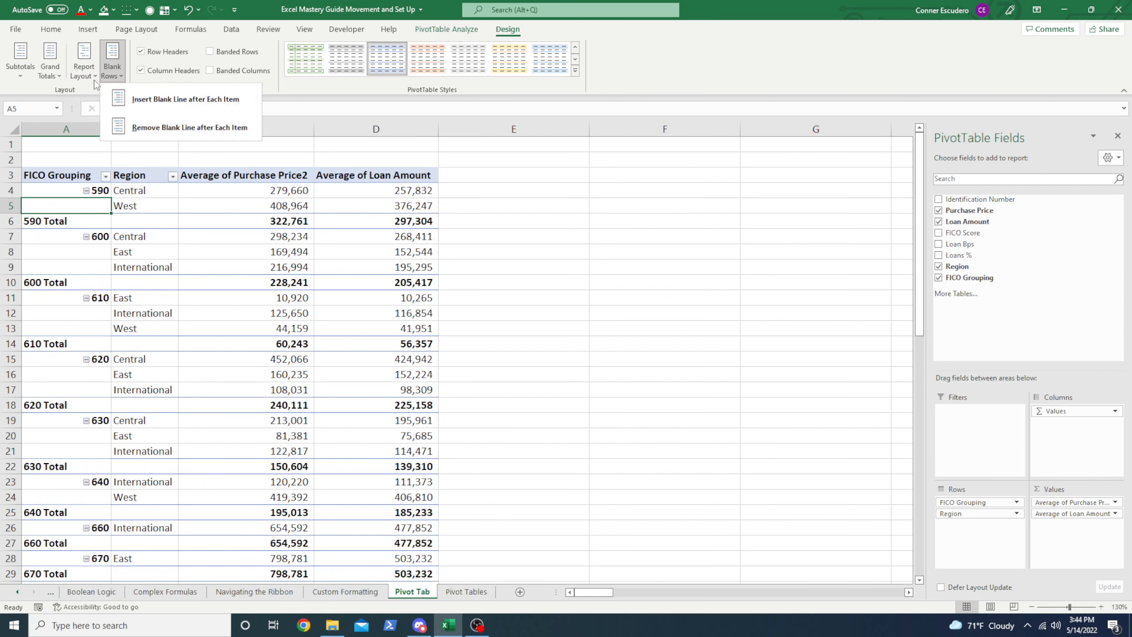
left_click(41, 77)
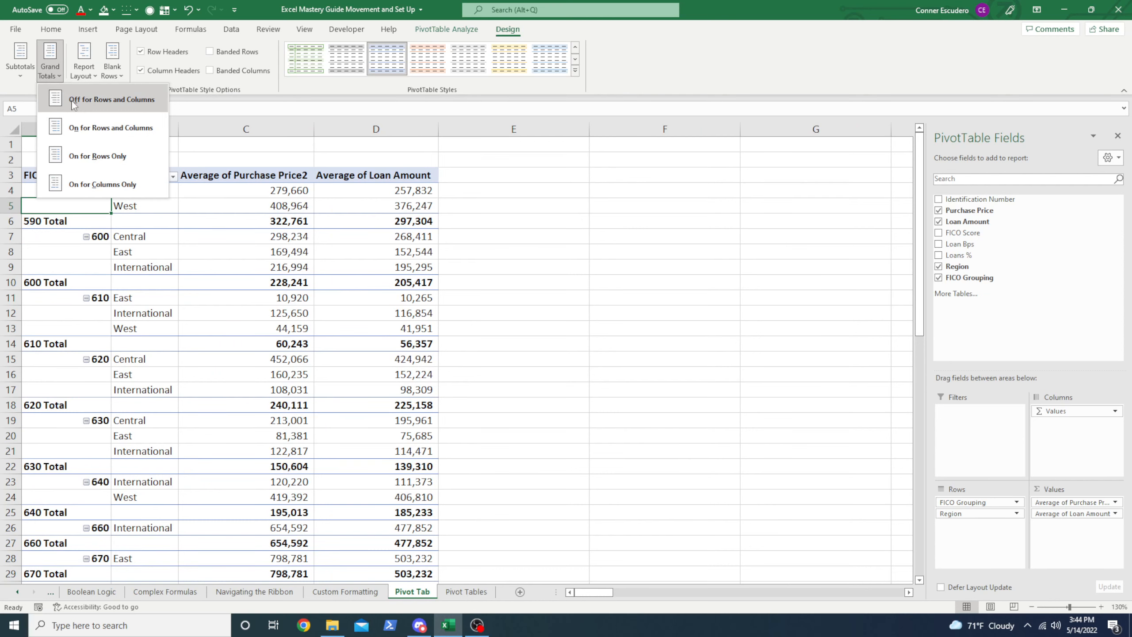
left_click(74, 100)
left_click(18, 73)
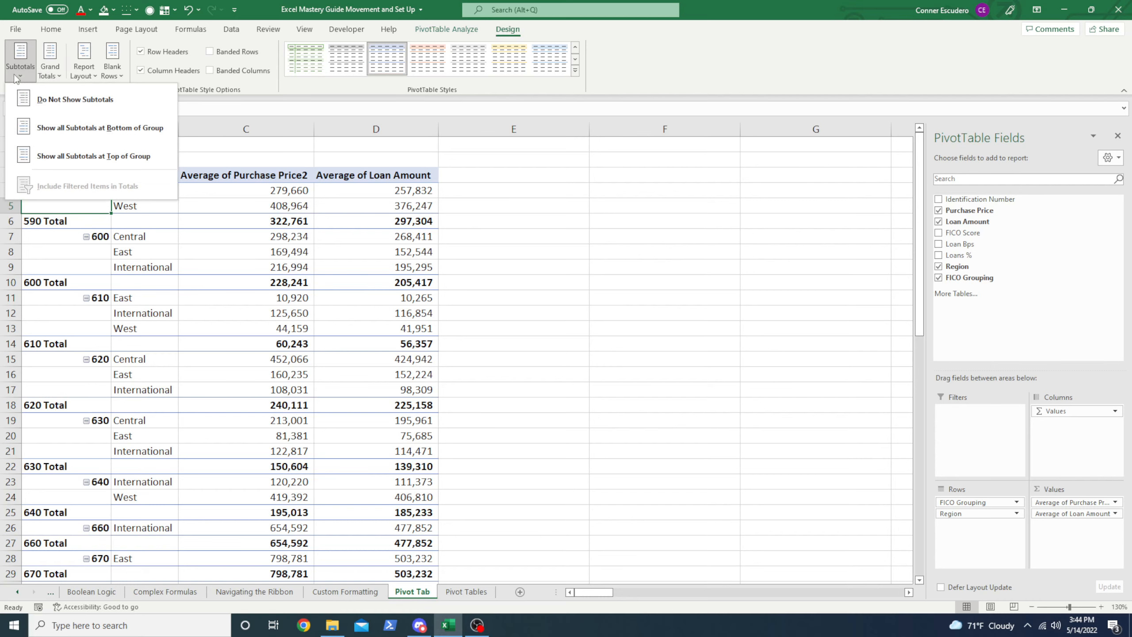
left_click(75, 99)
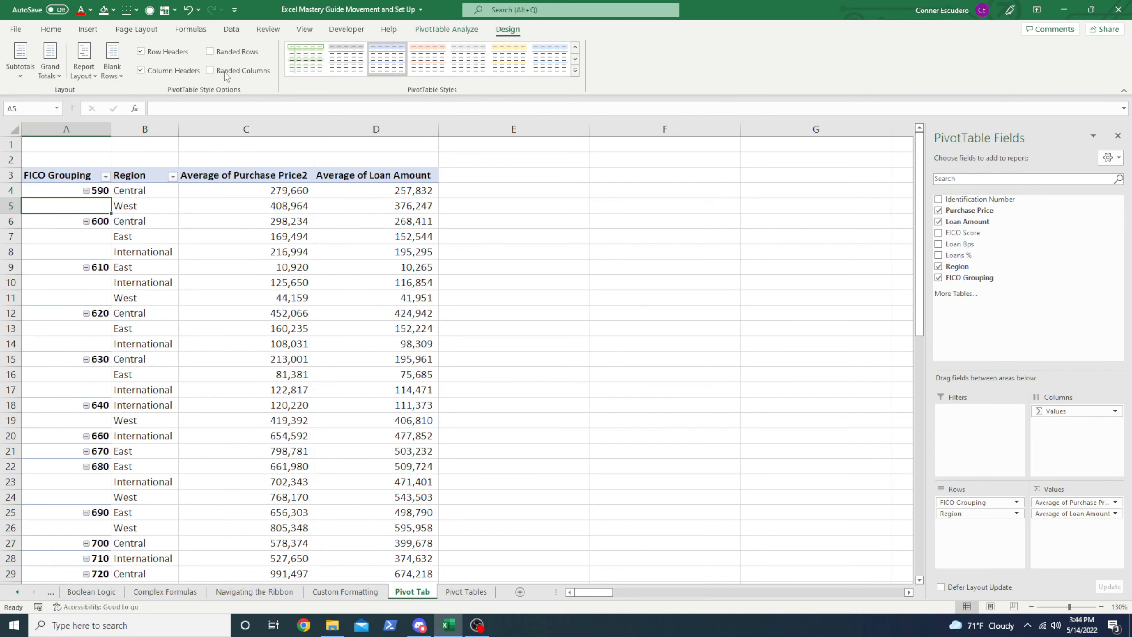
Review the regional averages for the 590 and 600 groupings and repeat all item labels in the FICO Grouping column.
scroll(134, 219, "down", 1)
scroll(111, 201, "up", 1)
left_click_drag(145, 191, 366, 210)
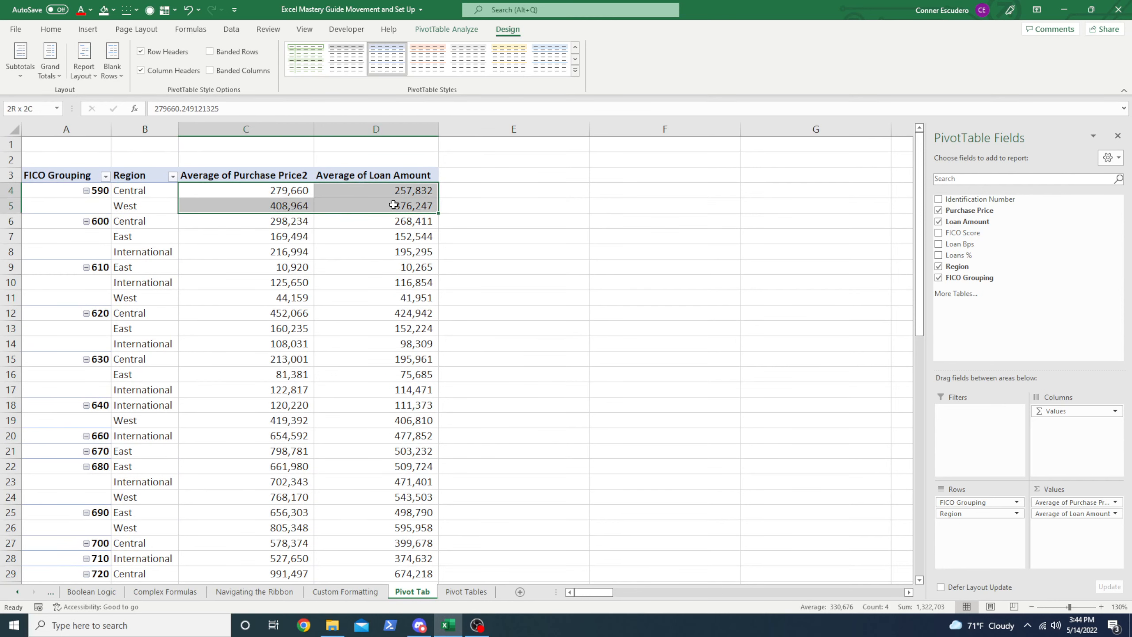
left_click_drag(145, 222, 404, 253)
left_click(225, 222)
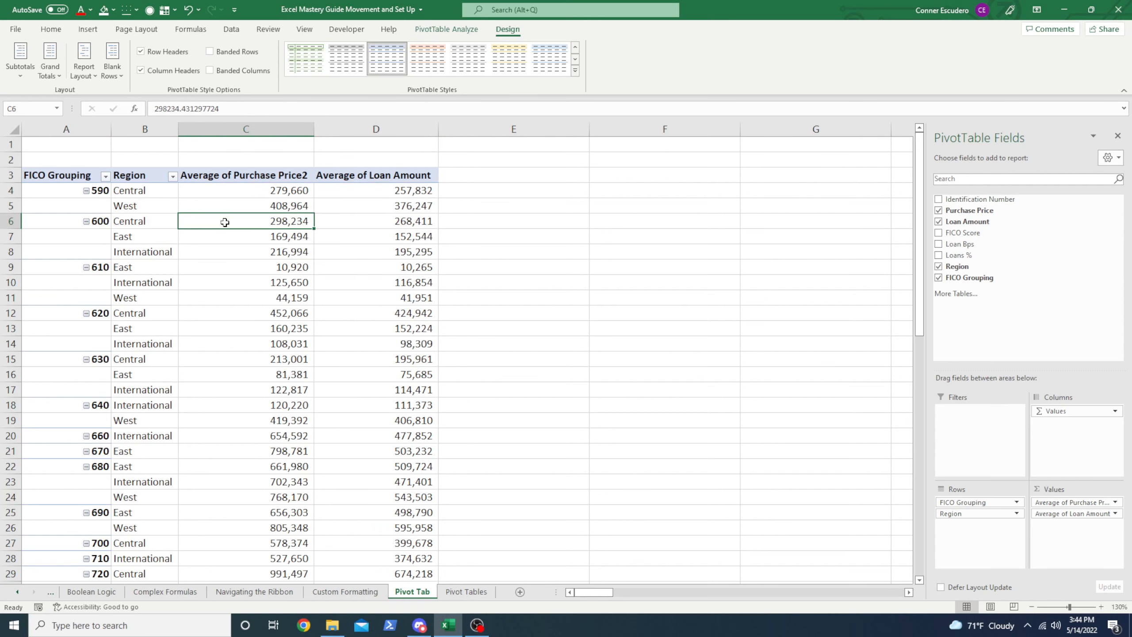
left_click(83, 72)
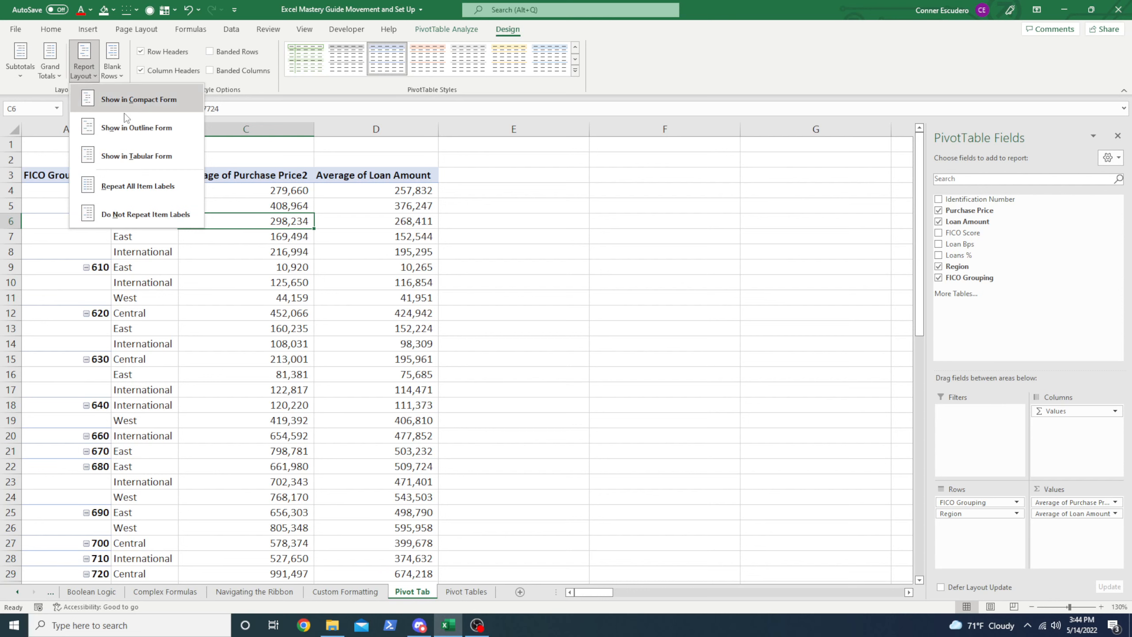
left_click(144, 190)
left_click_drag(102, 190, 103, 374)
left_click_drag(92, 312, 108, 343)
left_click_drag(103, 267, 383, 295)
left_click(103, 267)
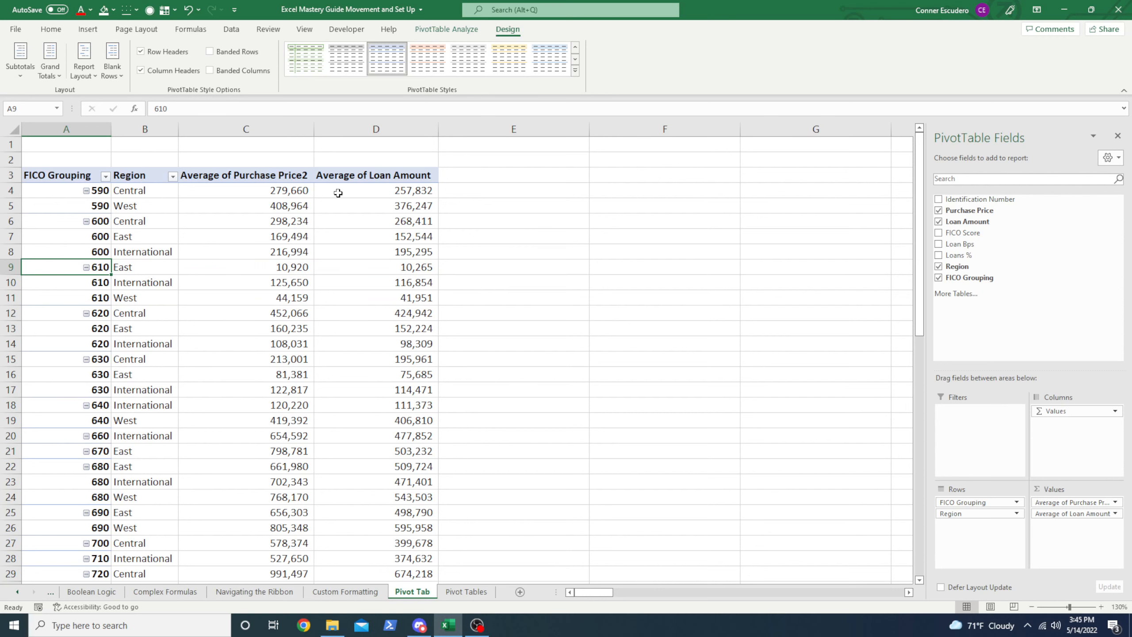
Move Region from the PivotTable's rows to its columns and look over the resulting cross-tabulation.
left_click_drag(974, 516, 1074, 423)
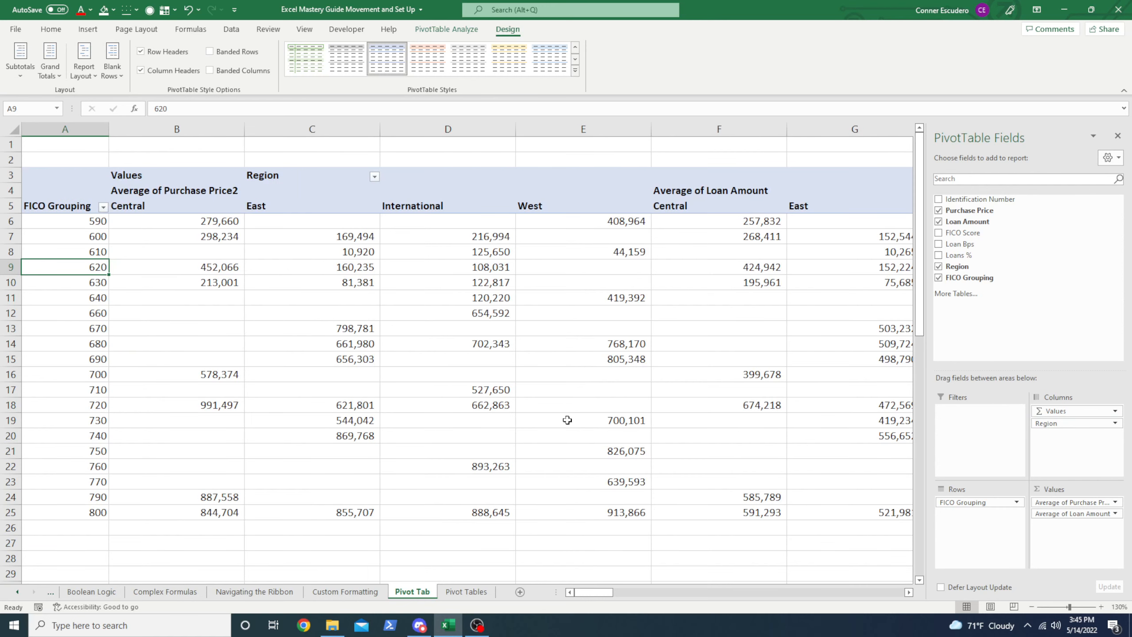
left_click(484, 379)
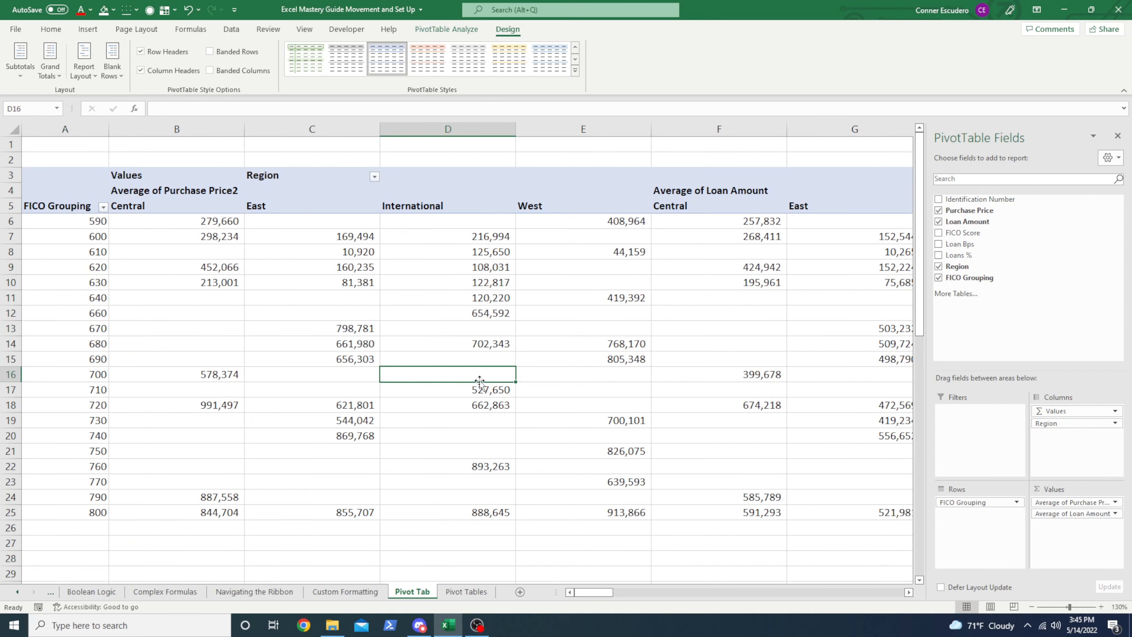
left_click_drag(440, 466, 440, 457)
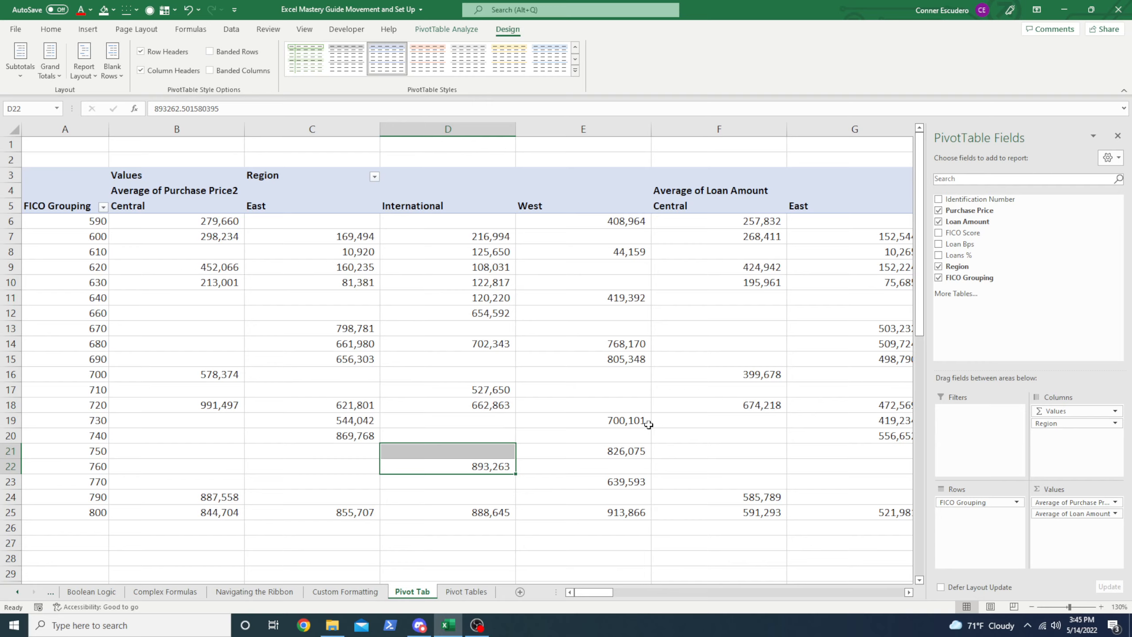
scroll(667, 450, "down", 4)
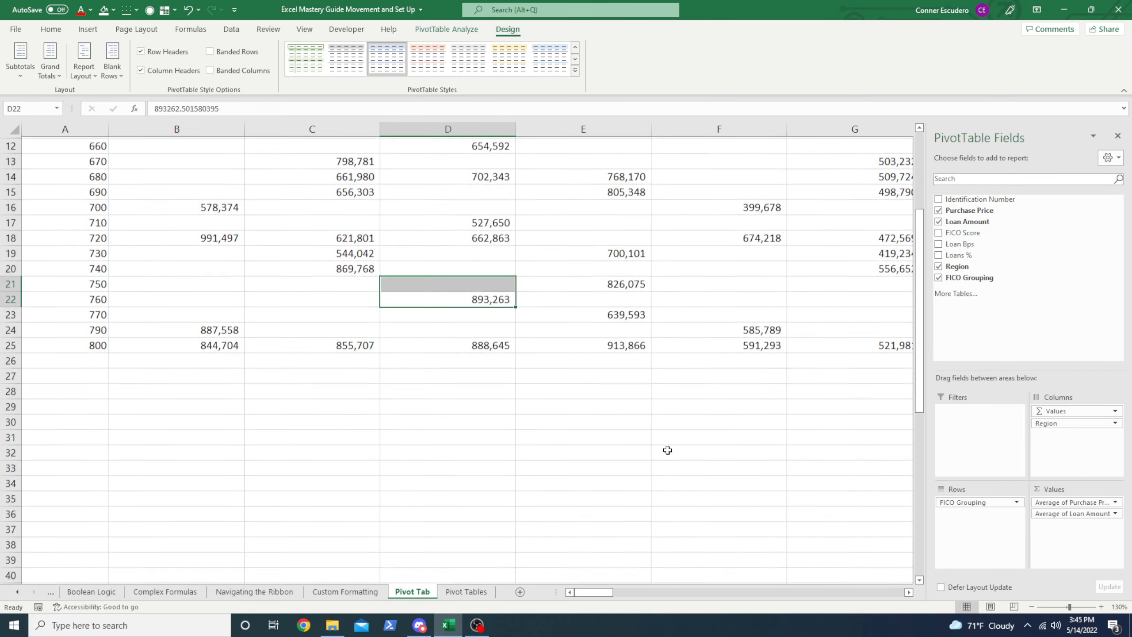
scroll(667, 449, "up", 4)
mouse_move(595, 592)
left_mouse_down()
mouse_move(664, 593)
mouse_move(598, 591)
left_mouse_up()
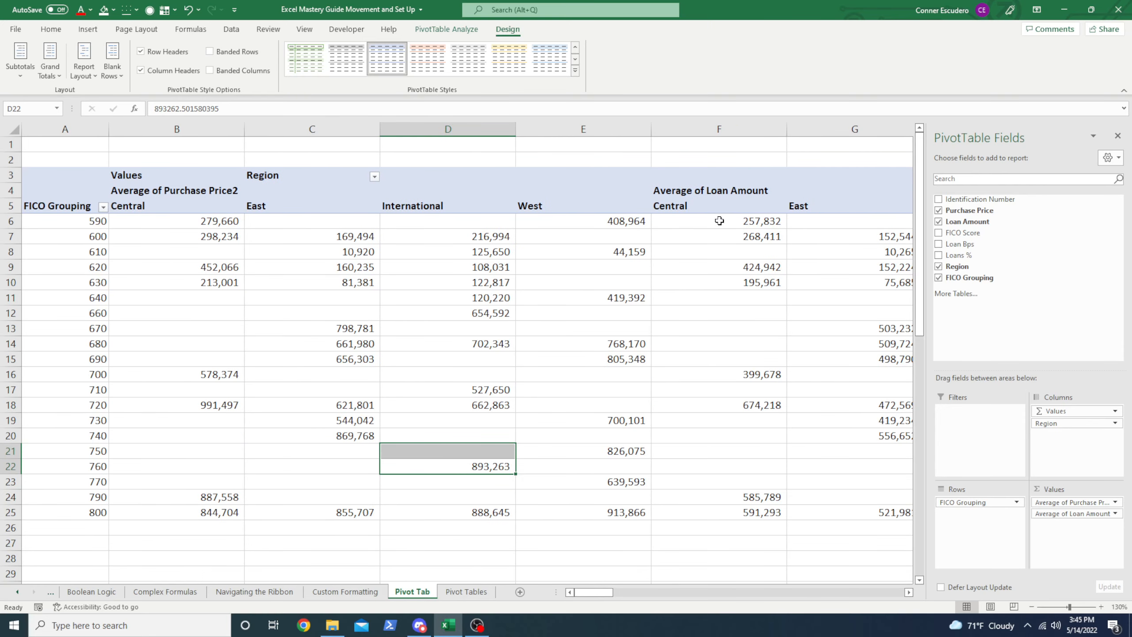
Remove Average of Loan Amount from the PivotTable and widen the International and West columns.
left_click_drag(1072, 513, 1034, 352)
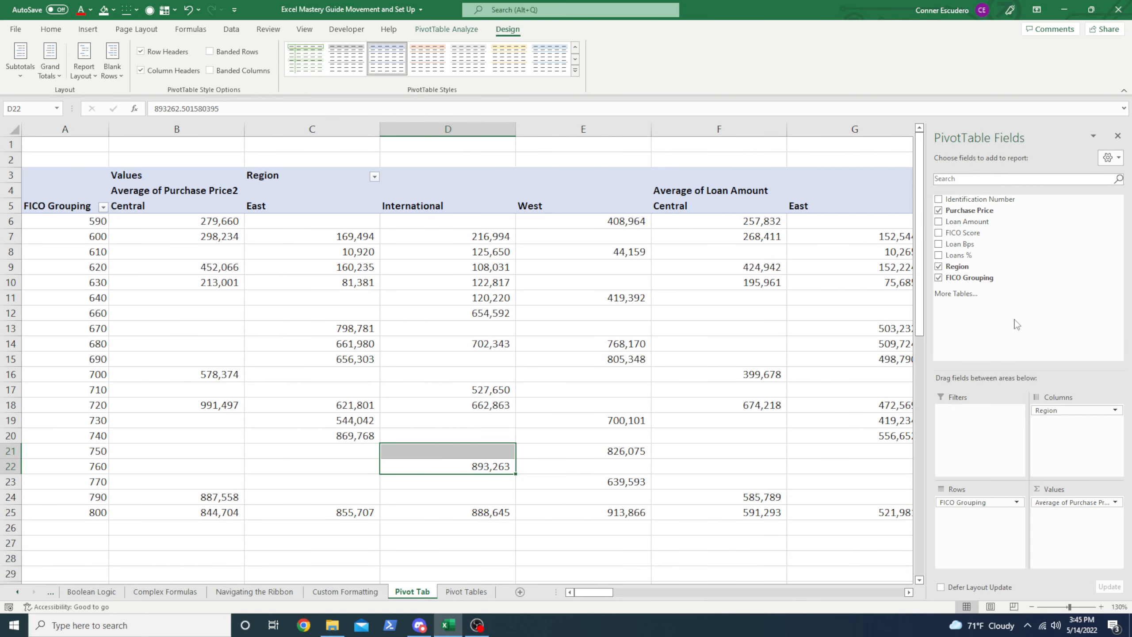
left_click(580, 450)
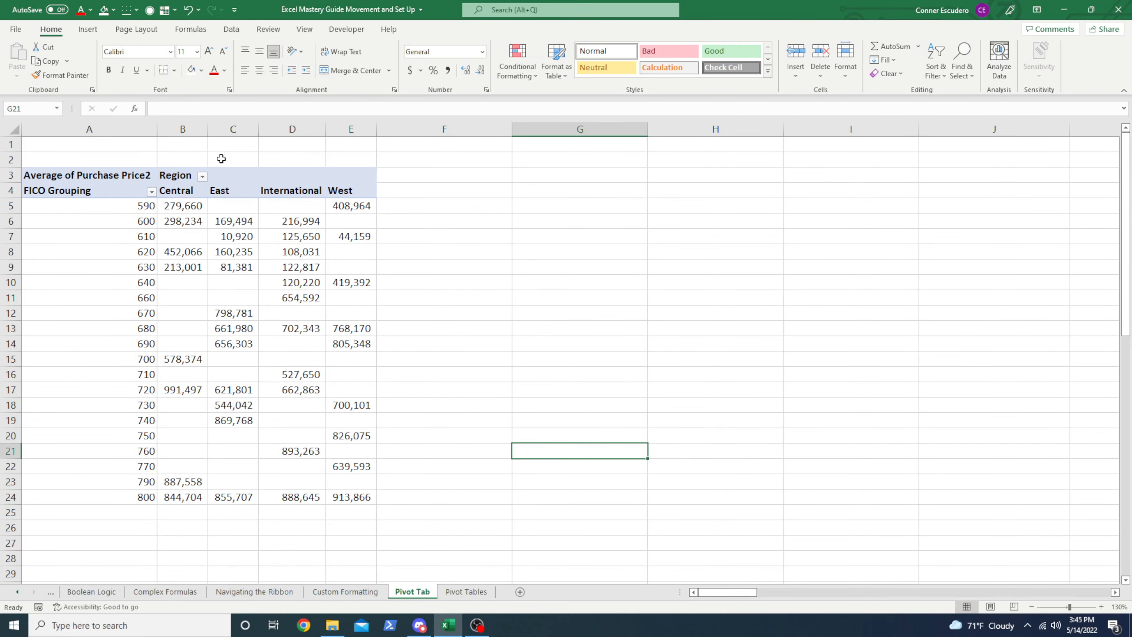
left_click_drag(326, 129, 478, 130)
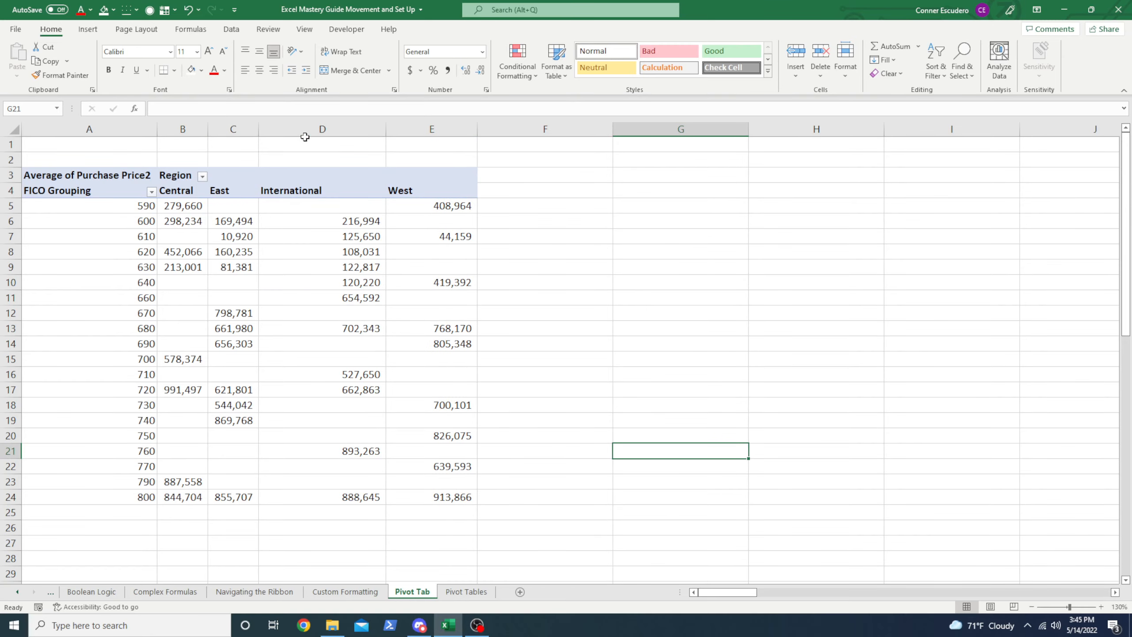
Widen the East and Central columns and turn on the PivotTable's grand totals for rows and columns.
left_click_drag(258, 129, 296, 129)
left_click_drag(207, 133, 223, 133)
left_click(196, 203)
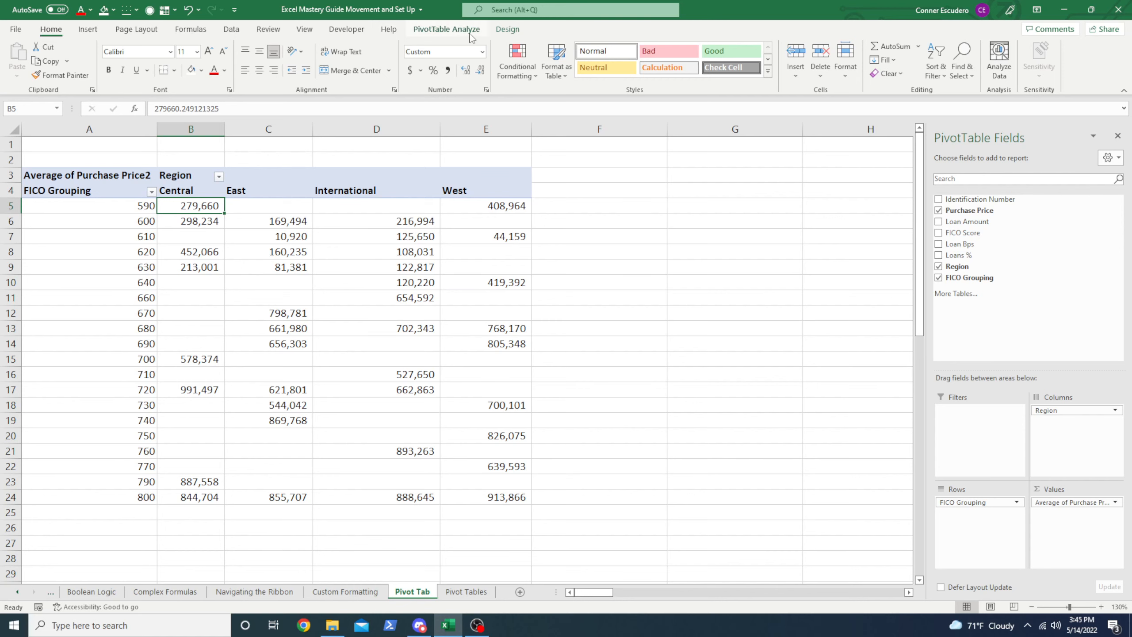
left_click(507, 30)
left_click(50, 71)
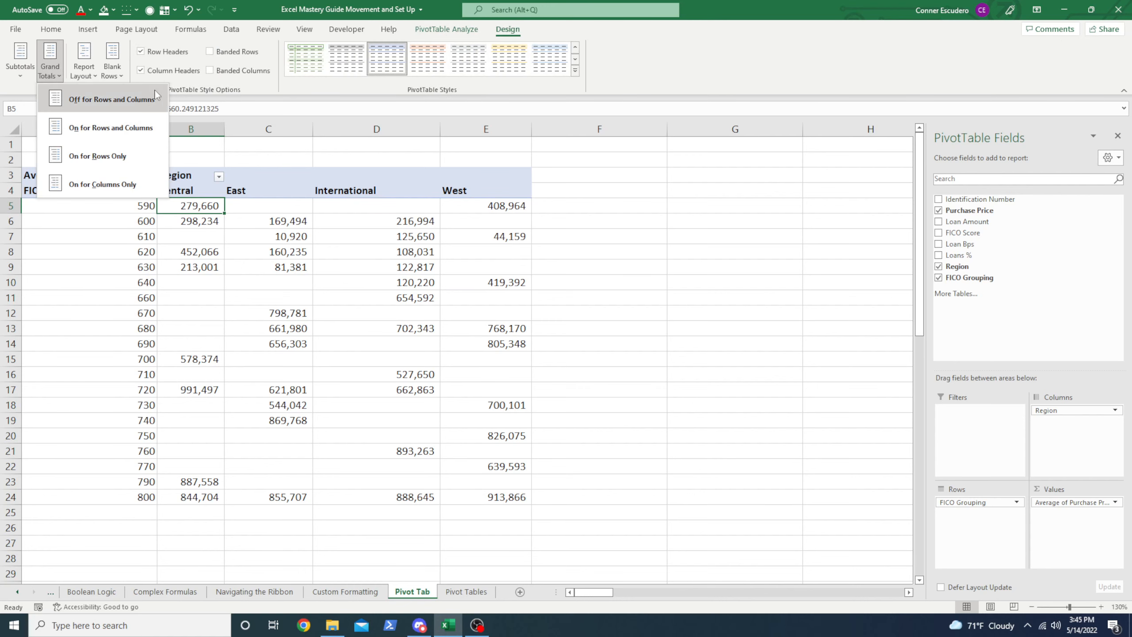
left_click(148, 121)
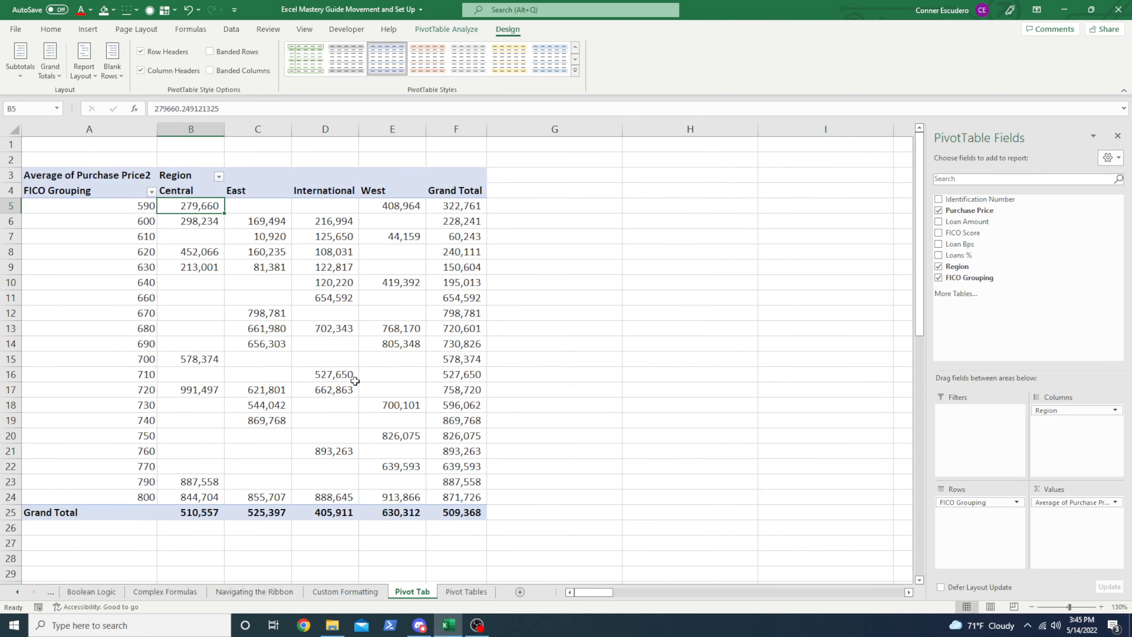
left_click(454, 542)
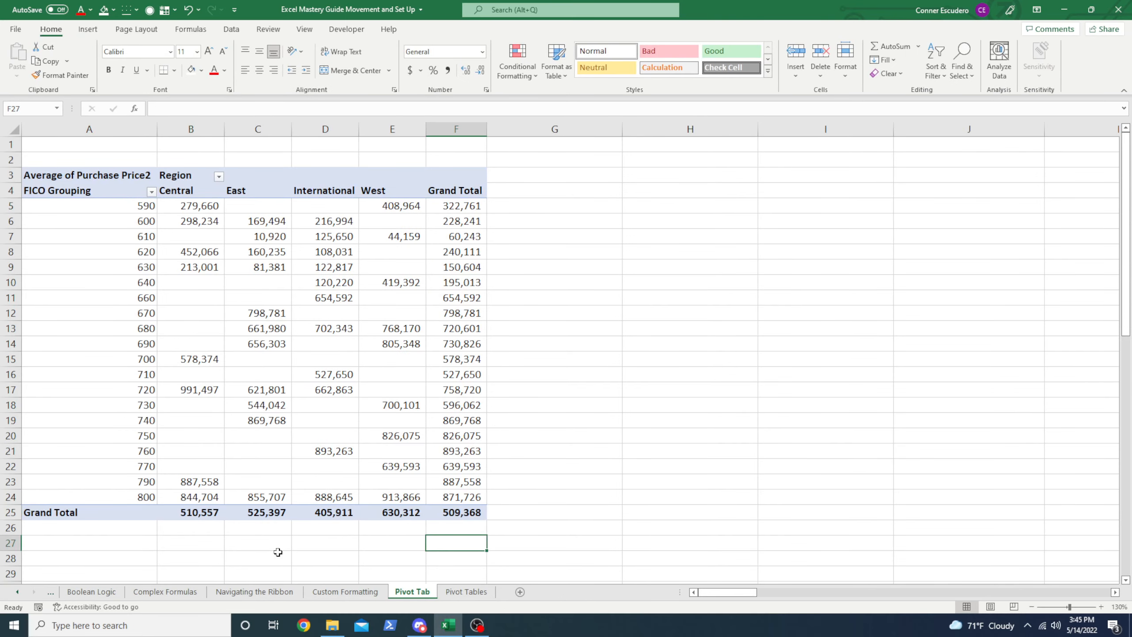
Examine the Grand Total row's average purchase price for Central, East, International and West.
left_click_drag(297, 544, 28, 525)
left_click(303, 538)
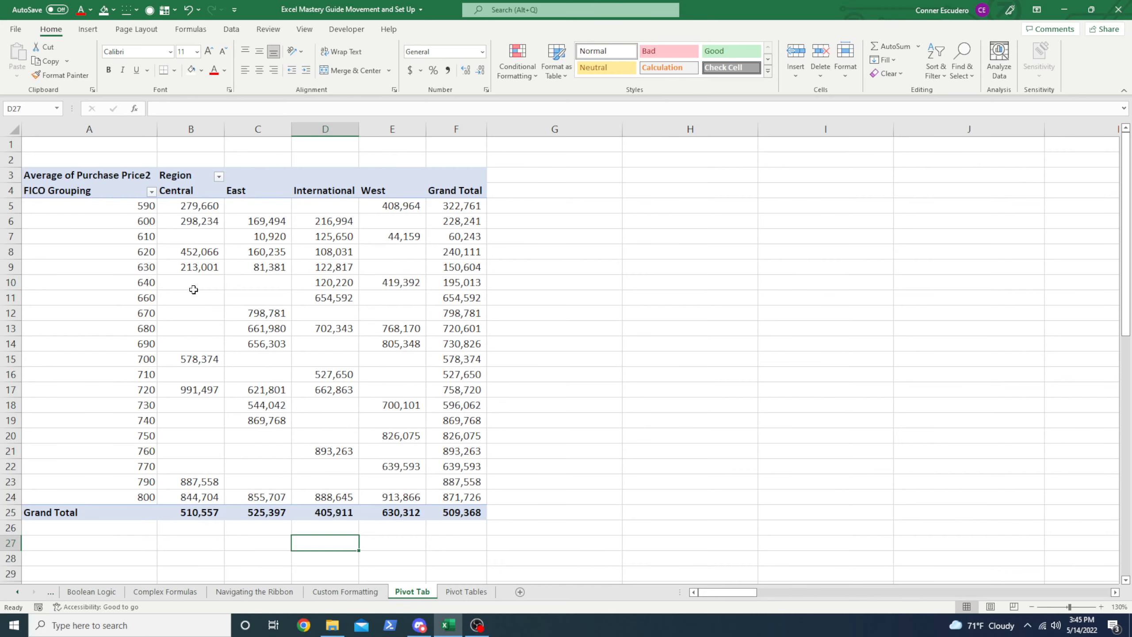
left_click(207, 512)
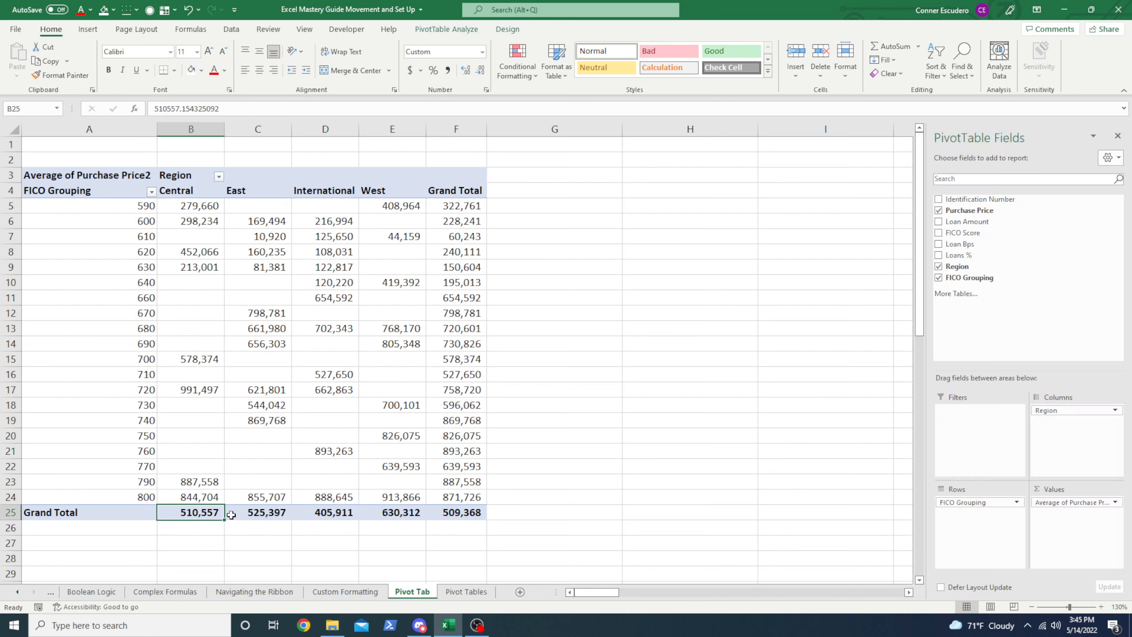
left_click(273, 517)
left_click(343, 516)
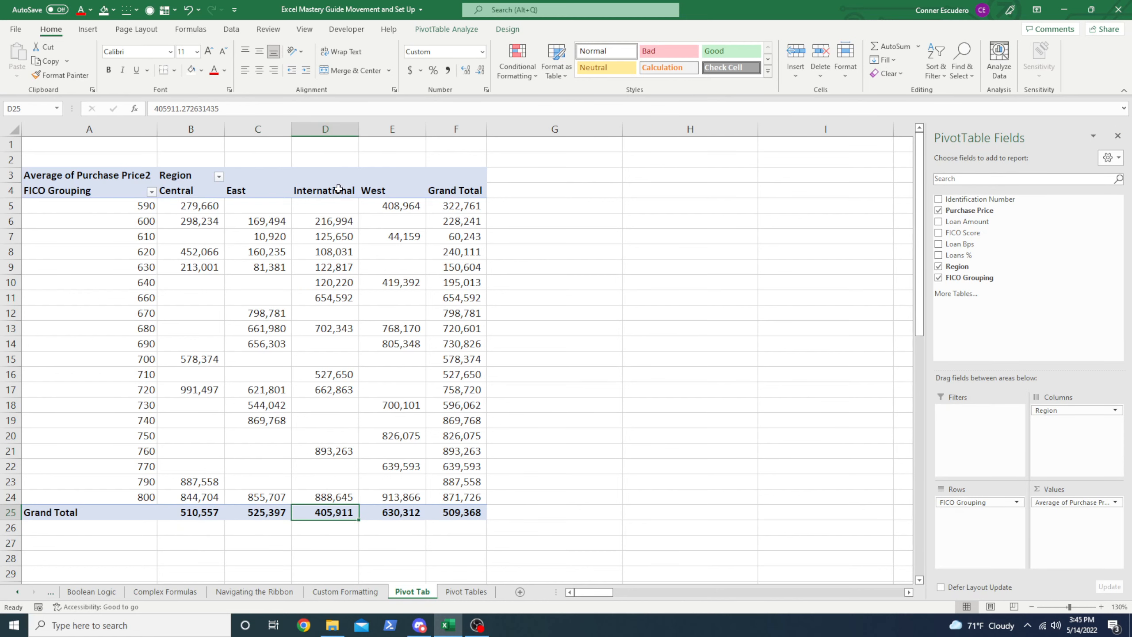
left_click(398, 518)
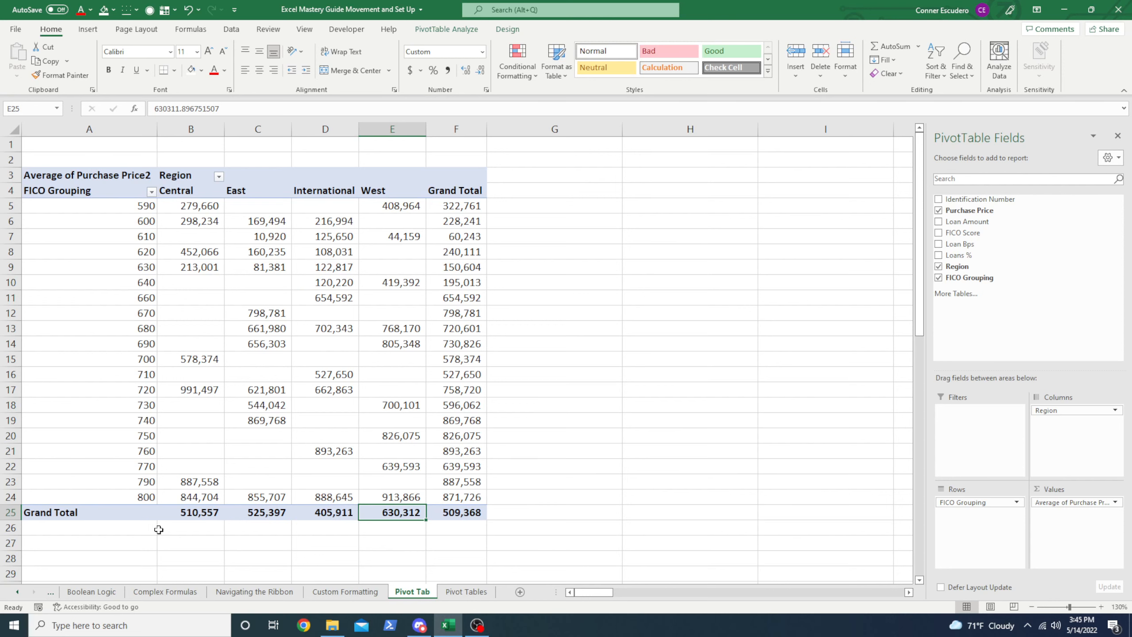
left_click(128, 514)
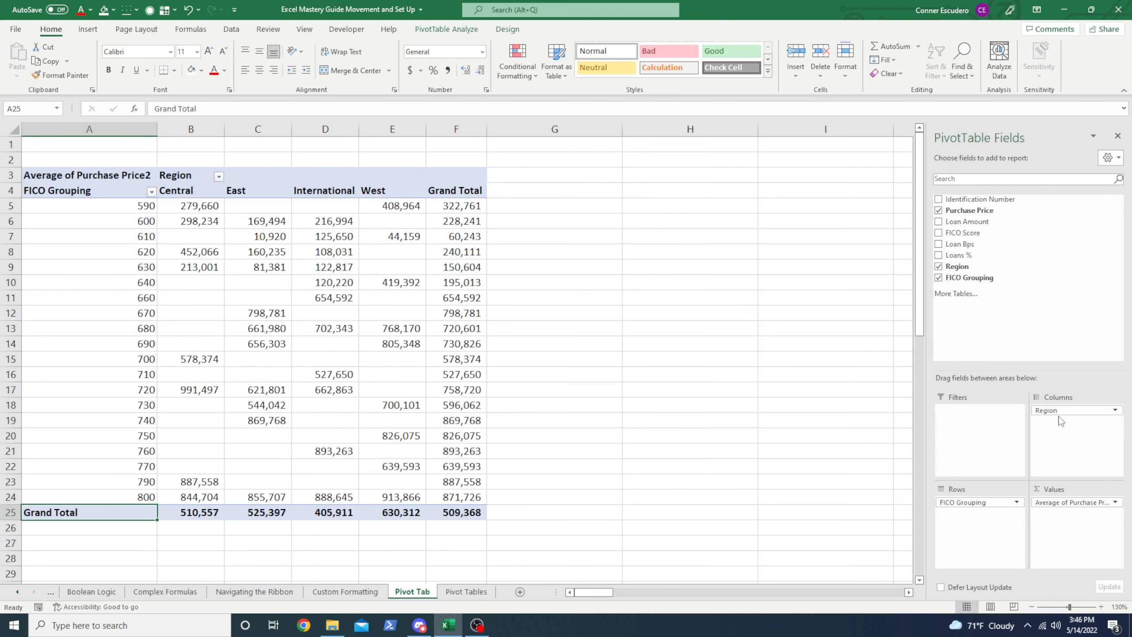
left_click(130, 366)
left_click(203, 482)
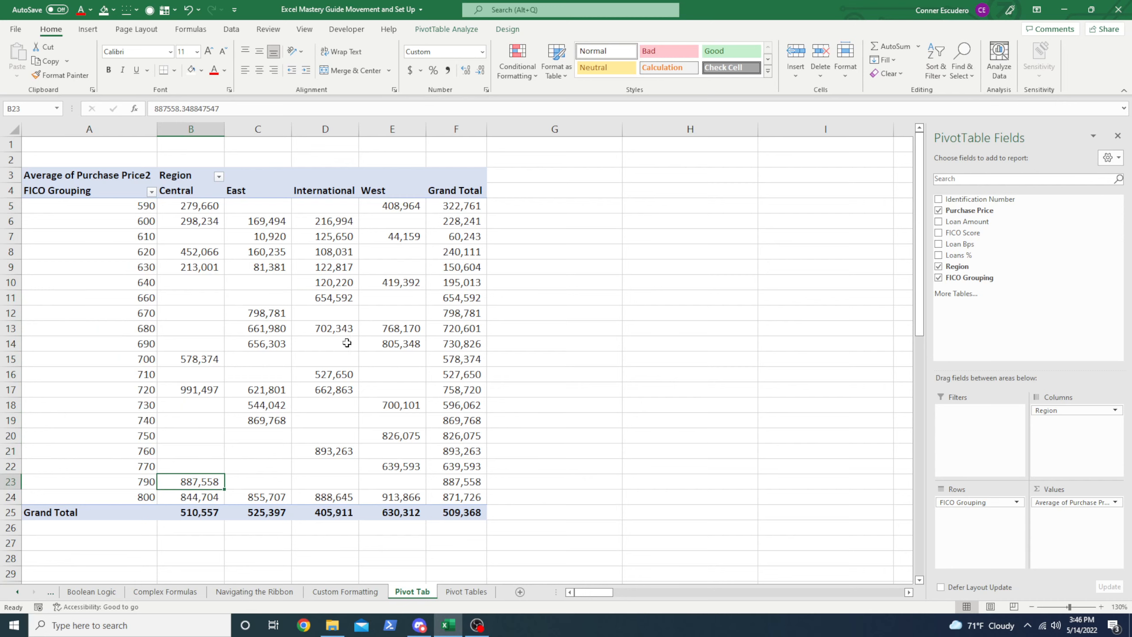
Examine how average purchase prices vary by FICO grouping across the four regions, including the 800 grouping.
left_click_drag(193, 193, 410, 513)
left_click(411, 513)
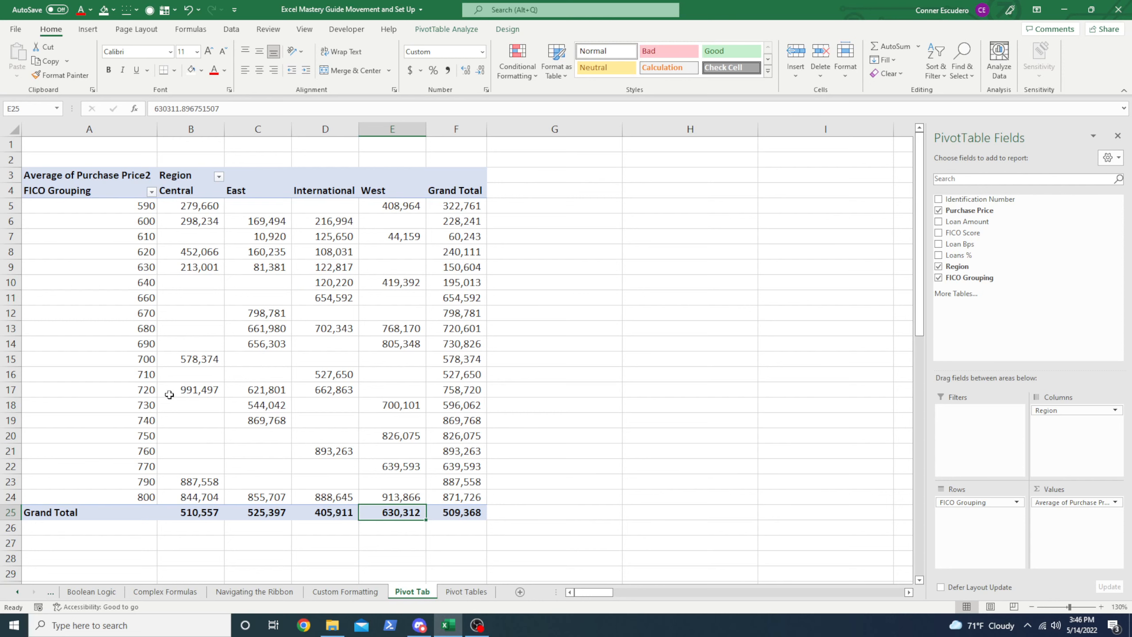
left_click_drag(282, 225, 316, 476)
left_click_drag(344, 222, 401, 499)
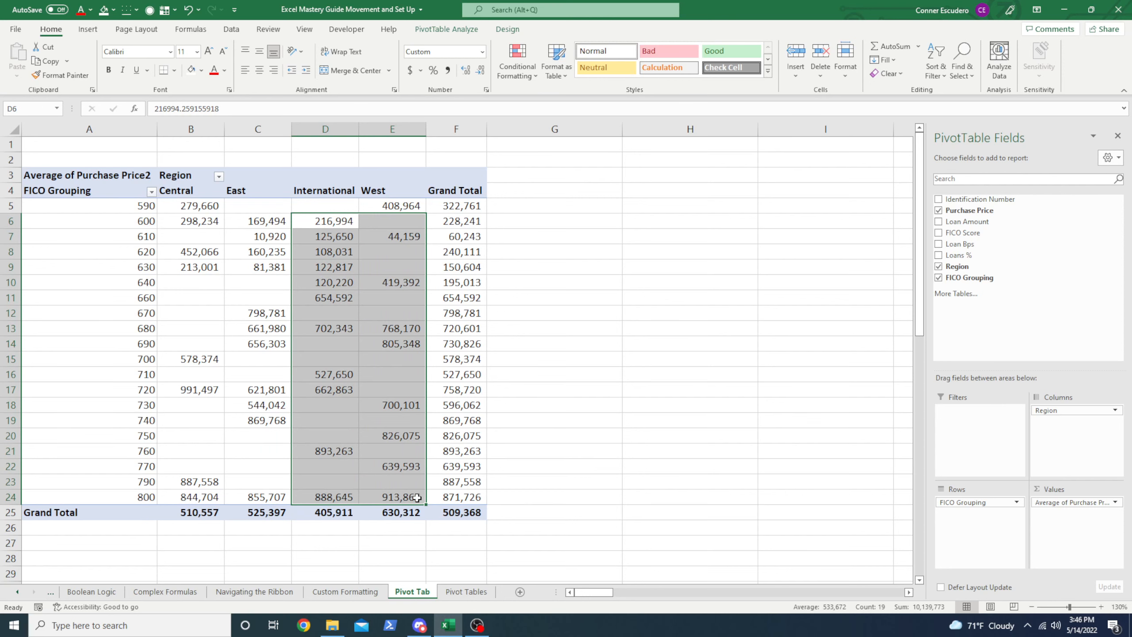
left_click(417, 498)
left_click_drag(127, 497, 402, 497)
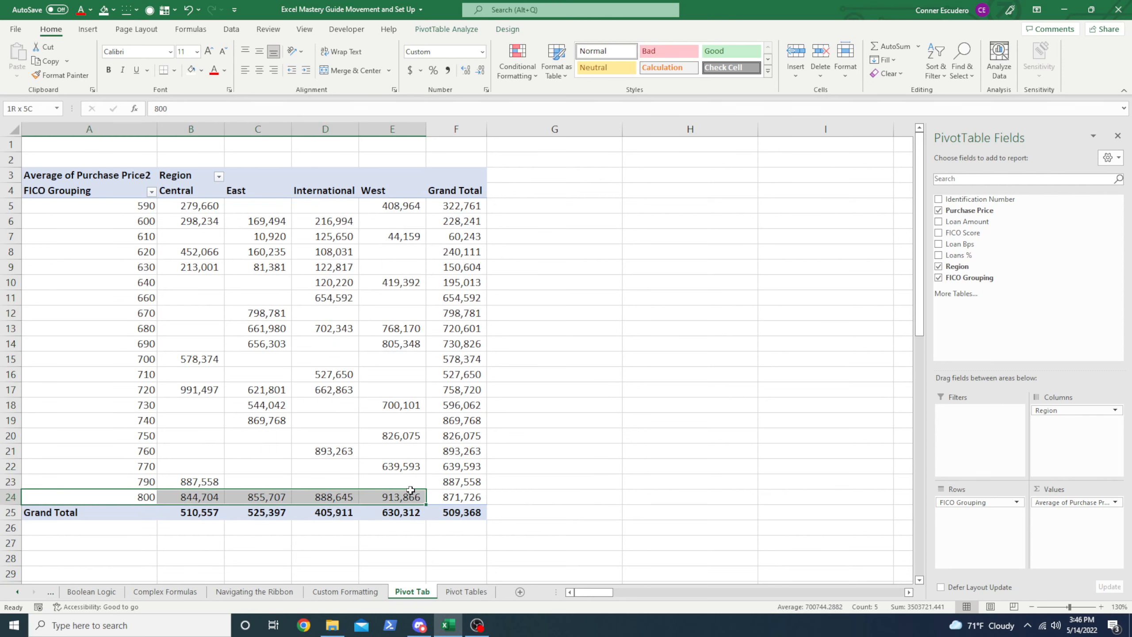
left_click(540, 433)
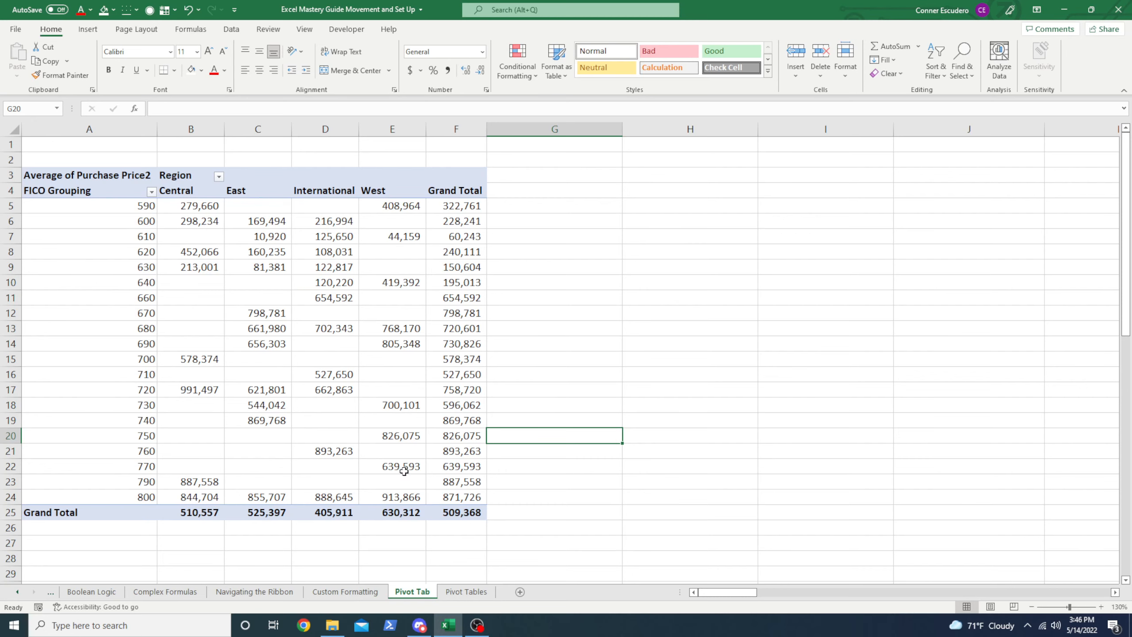
Review how the FICO Grouping, Region and Purchase Price fields shape the PivotTable, and compare it with the source data on the Pivot Tables sheet.
left_click(196, 444)
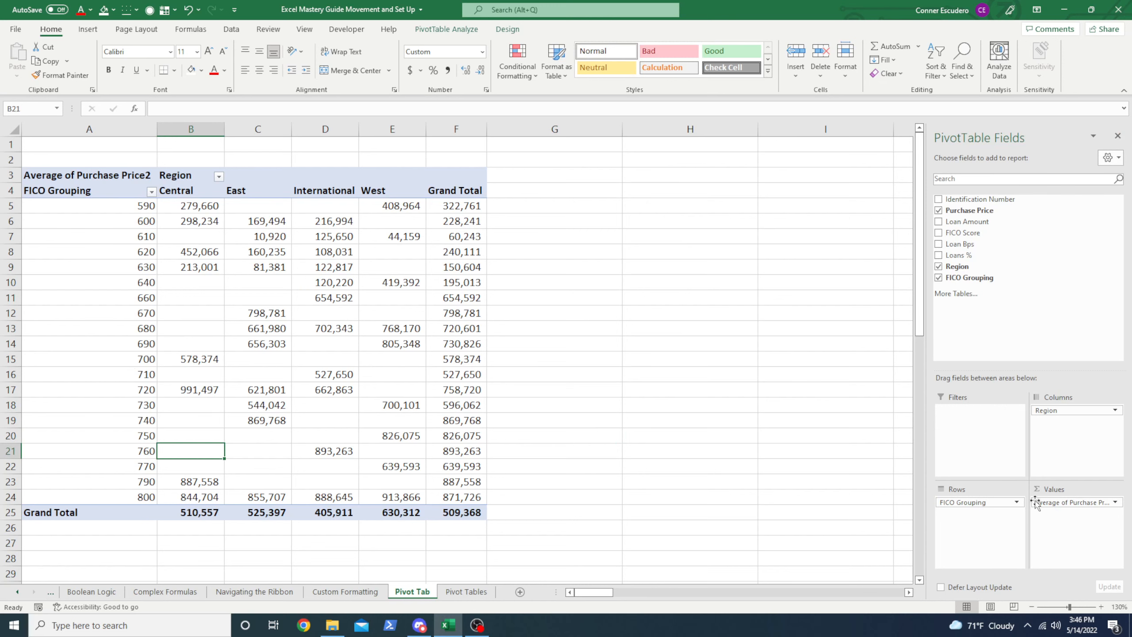
left_click_drag(1039, 502, 769, 394)
left_click_drag(97, 197, 126, 498)
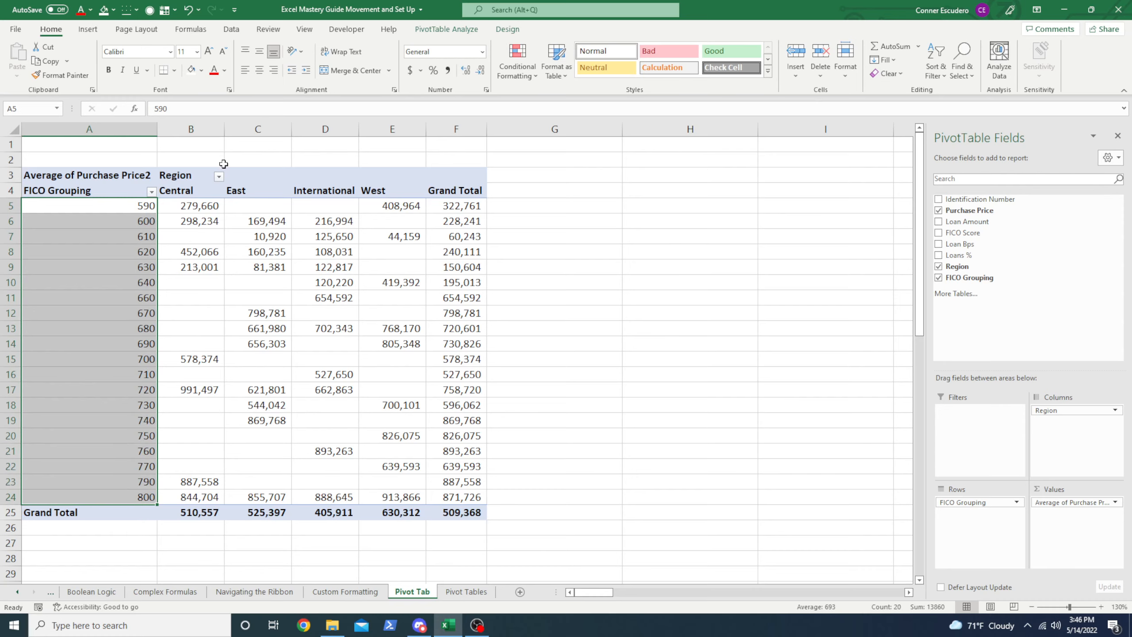
left_click_drag(190, 129, 418, 130)
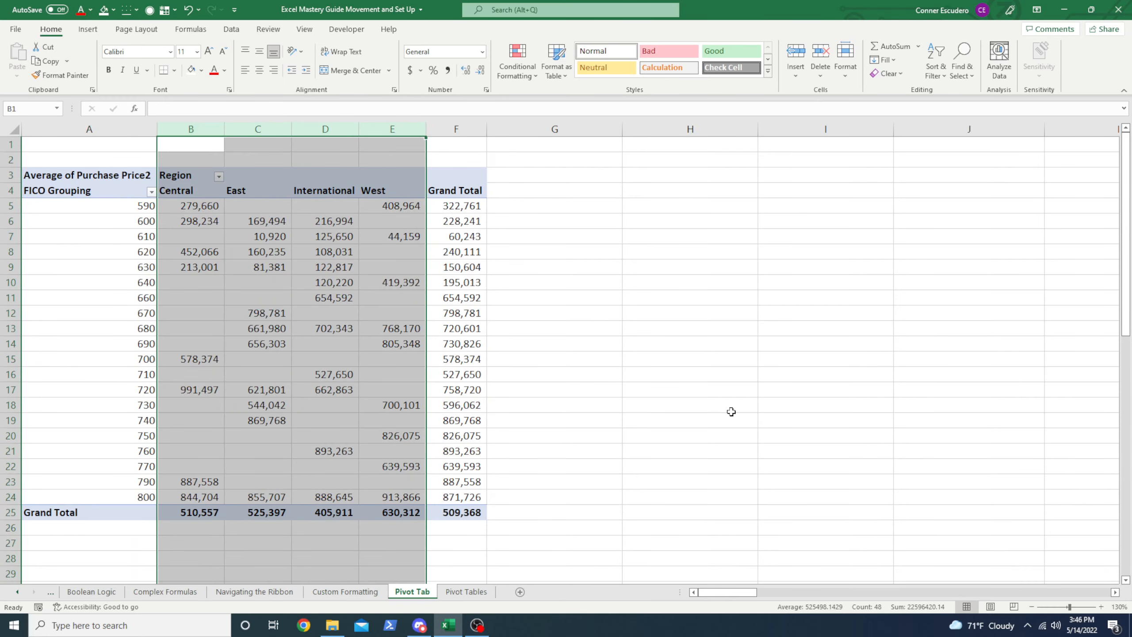
left_click(344, 287)
left_click(1115, 502)
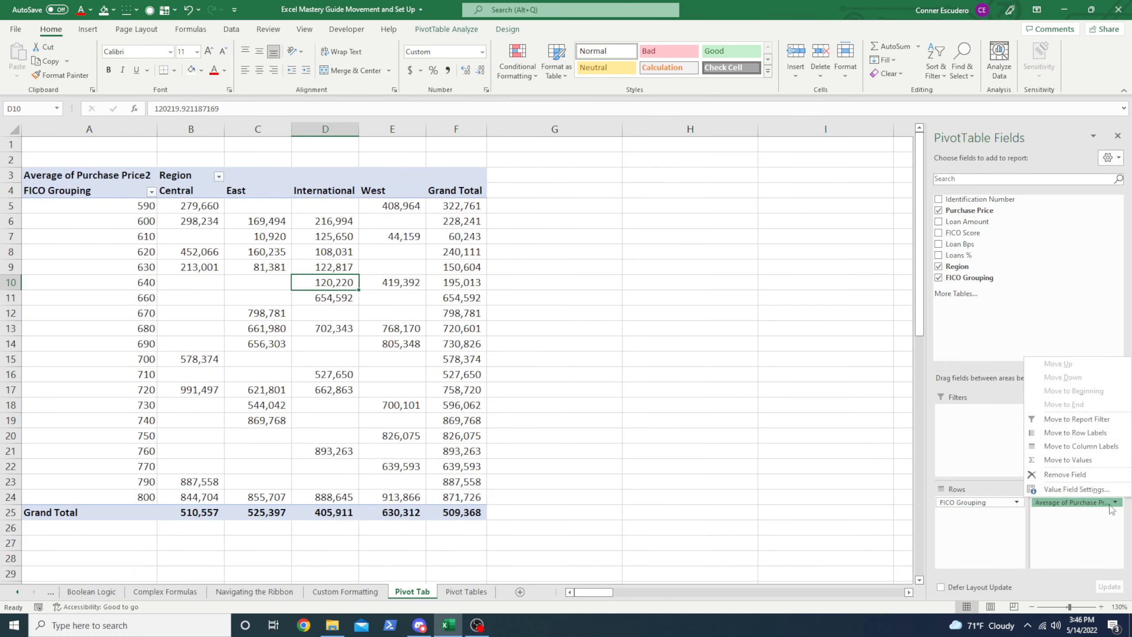
left_click(216, 209)
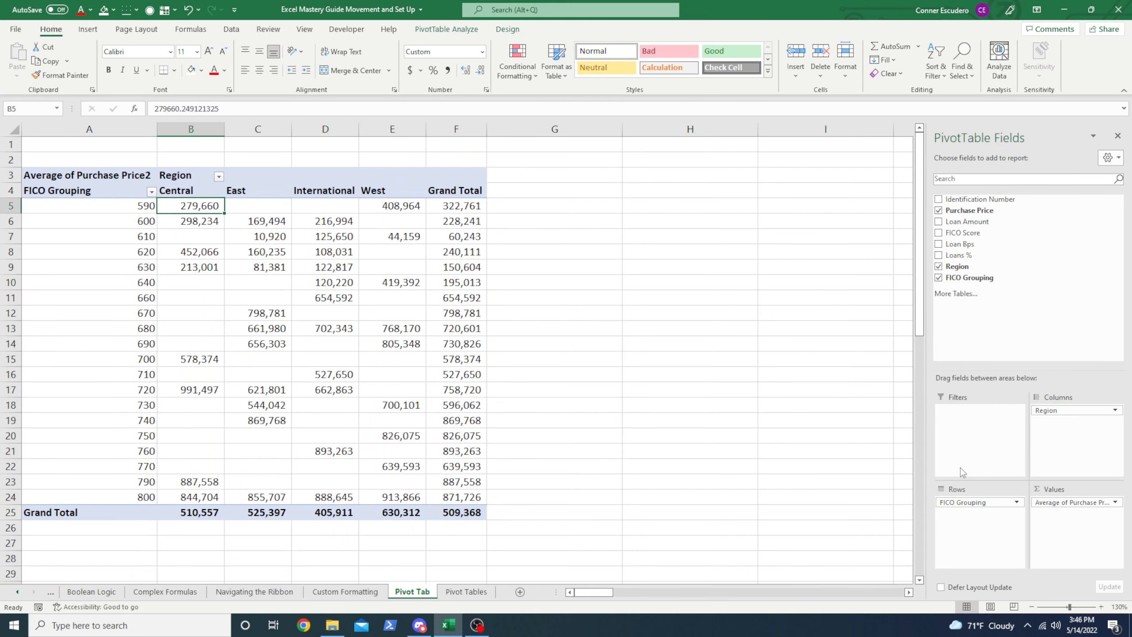
left_click(1072, 503)
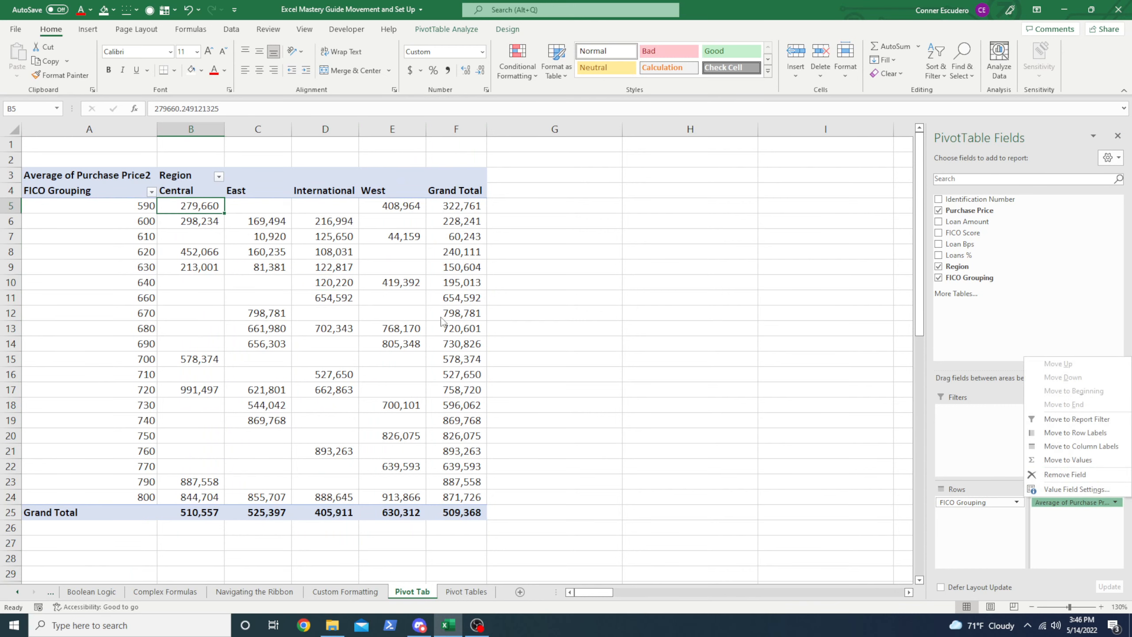
left_click(344, 330)
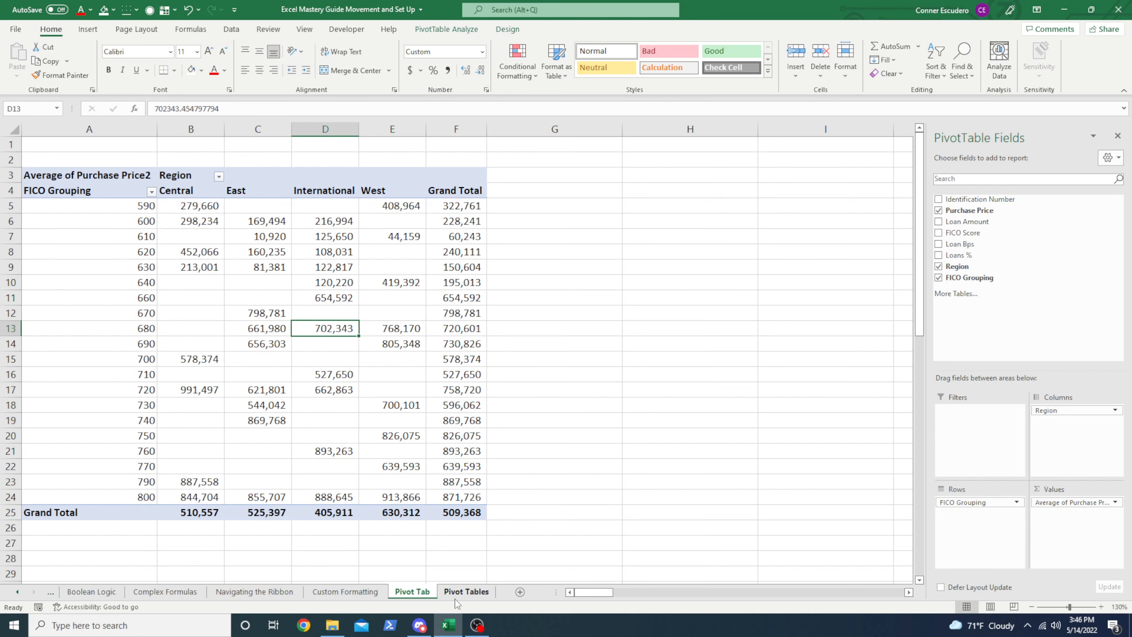
left_click(467, 592)
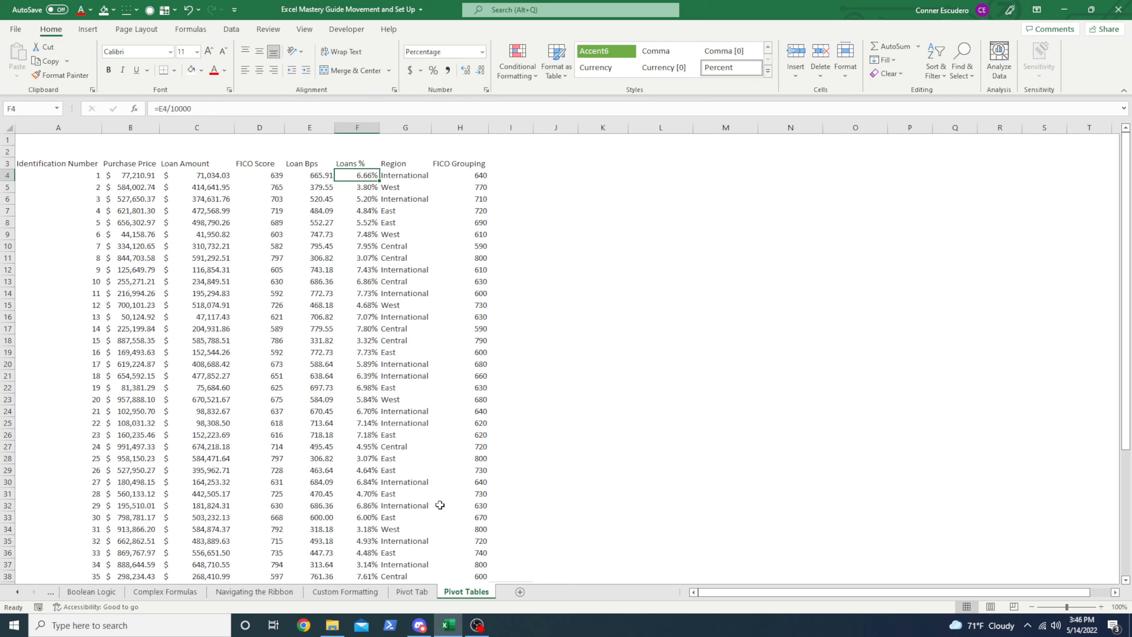
left_click(416, 592)
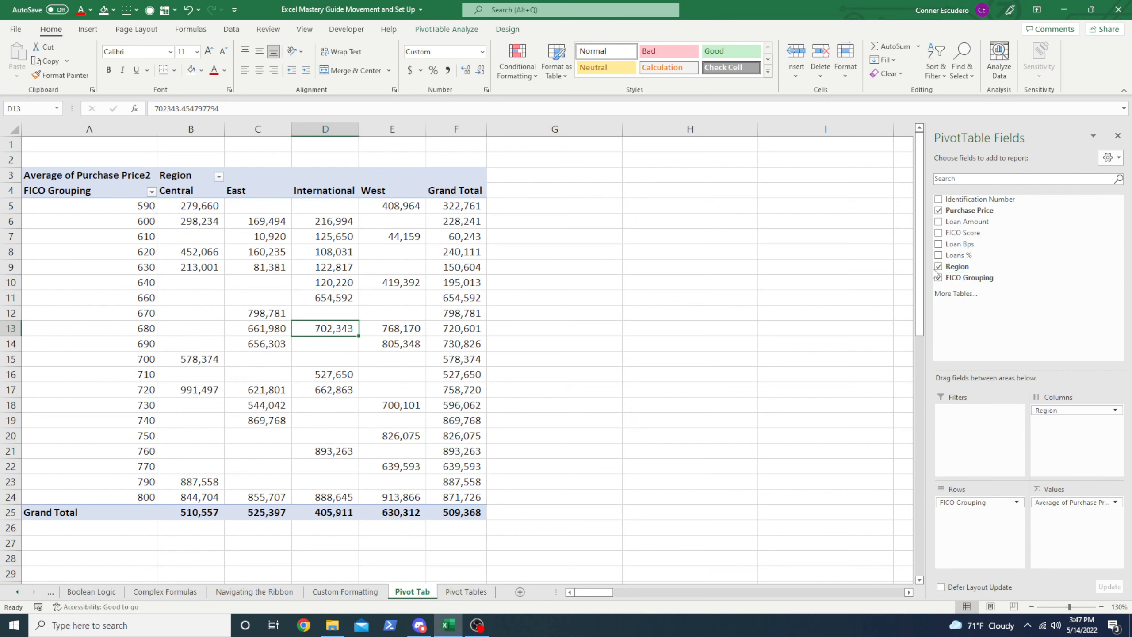
Remove Region from the PivotTable's columns and review the average purchase price per FICO grouping.
left_click_drag(1063, 411, 995, 325)
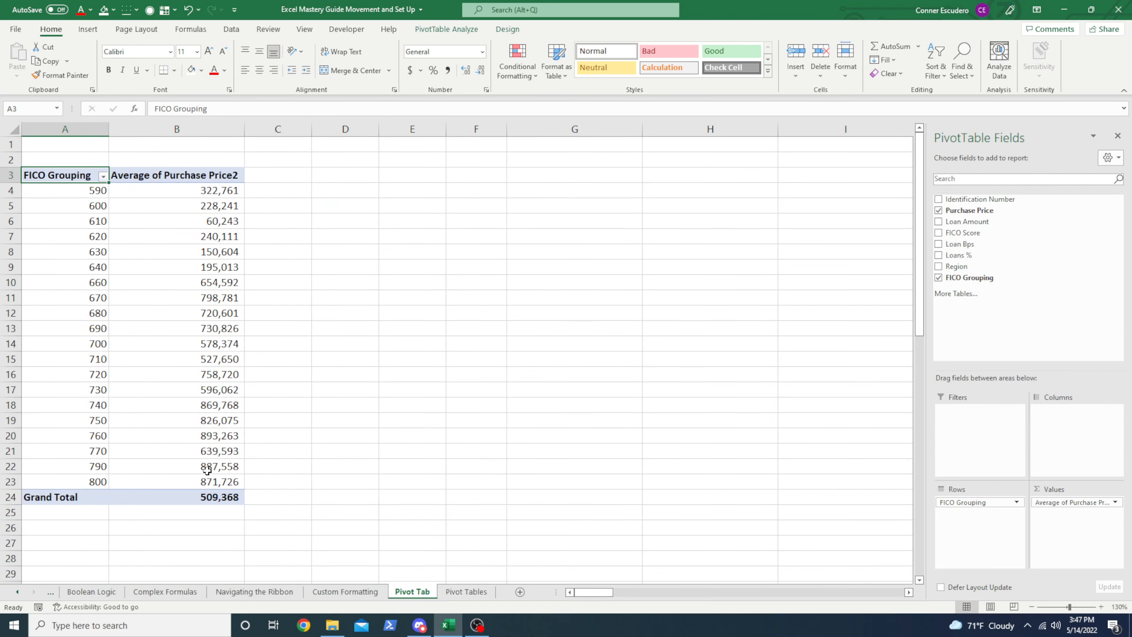
left_click_drag(74, 193, 223, 482)
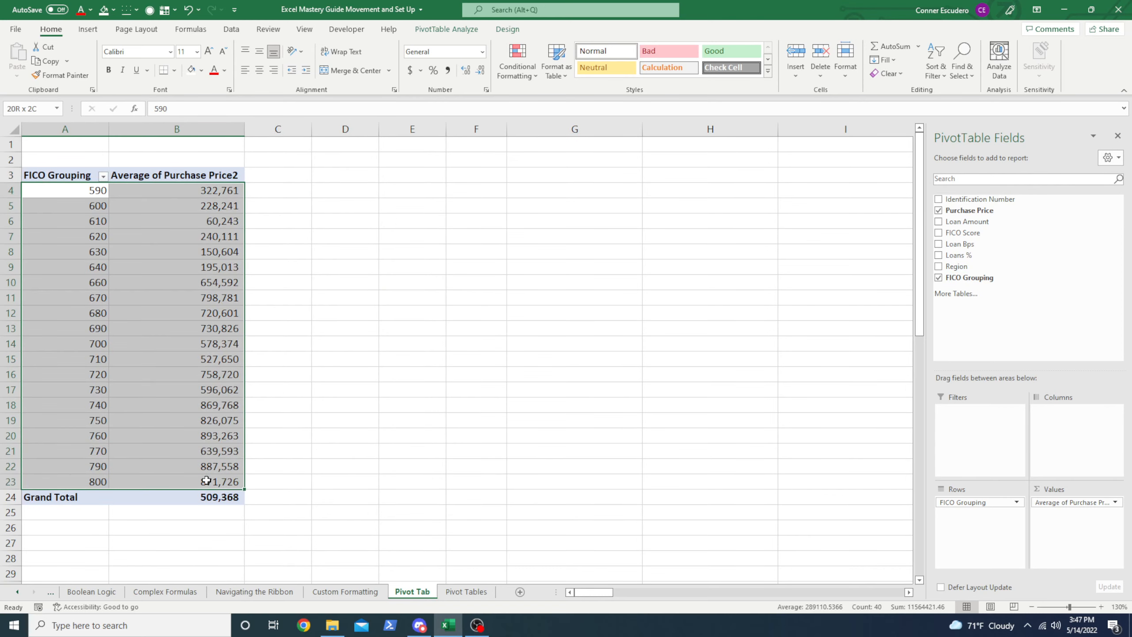
left_click(267, 432)
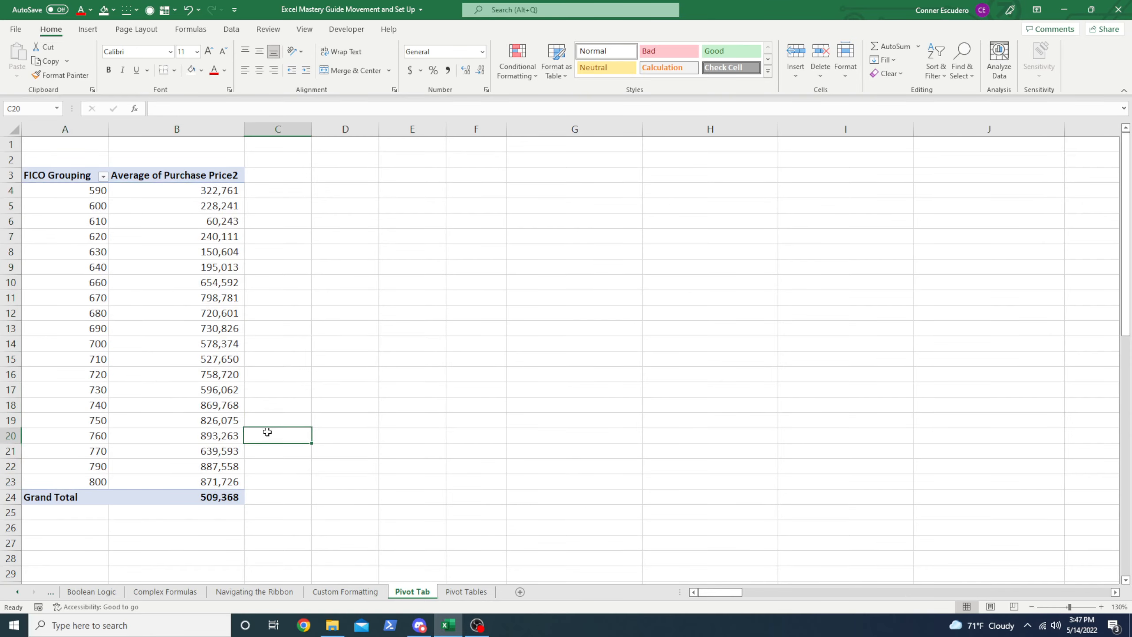
left_click(178, 388)
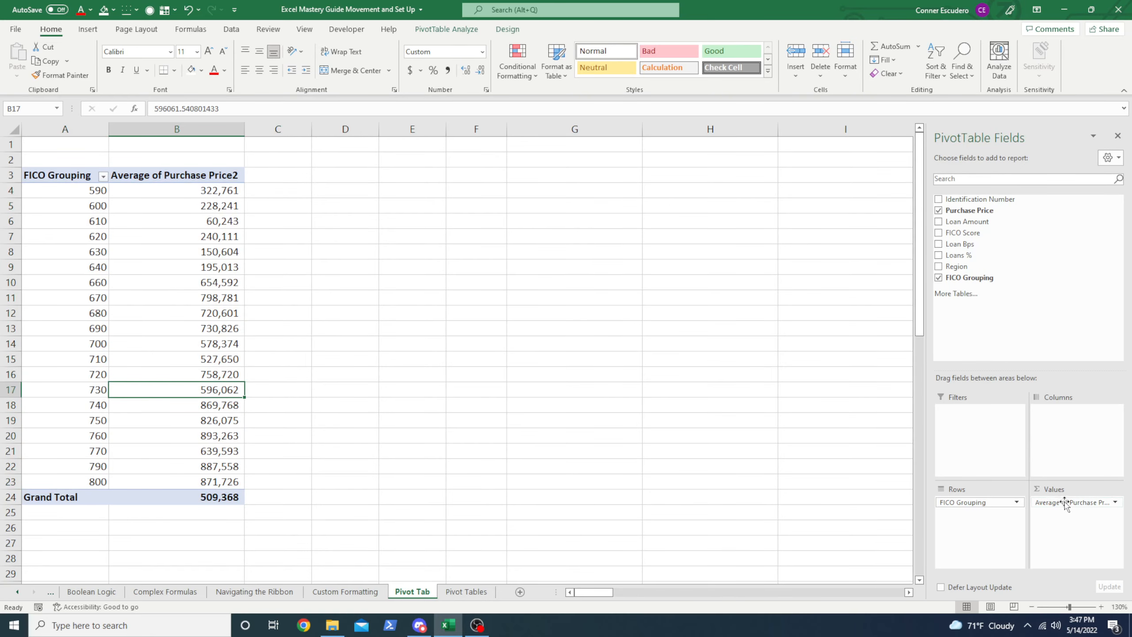
Clear the average purchase price and FICO Grouping from the PivotTable and add Region to the rows.
left_click_drag(1057, 502, 1044, 308)
left_click_drag(970, 506, 1004, 310)
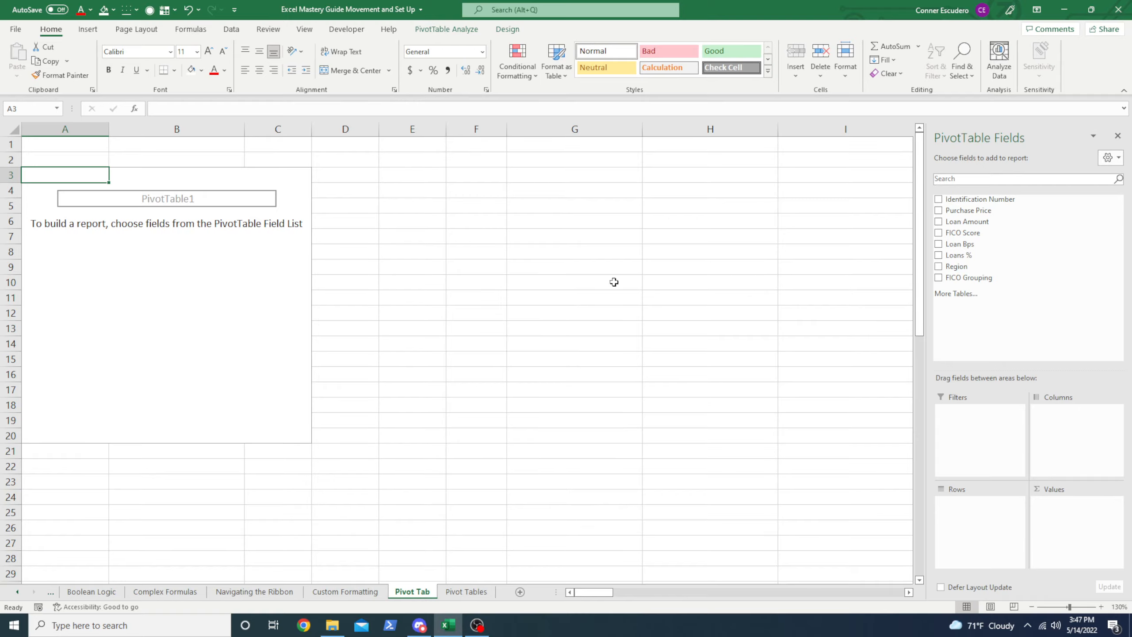
left_click_drag(958, 267, 981, 513)
left_click_drag(68, 182, 182, 233)
left_click(265, 285)
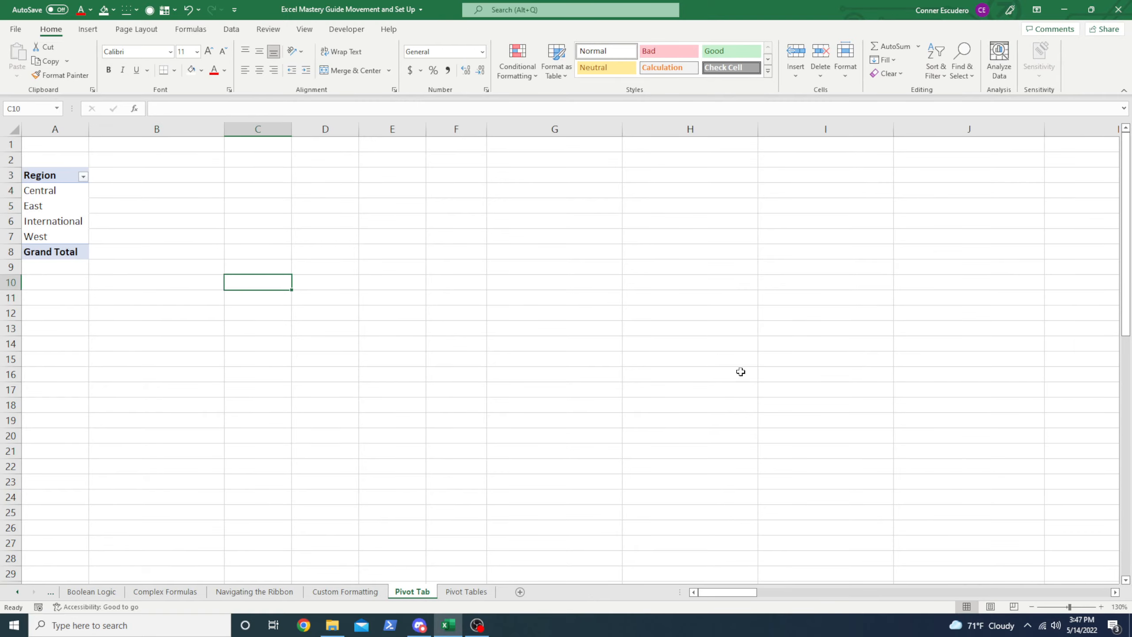
left_click(69, 206)
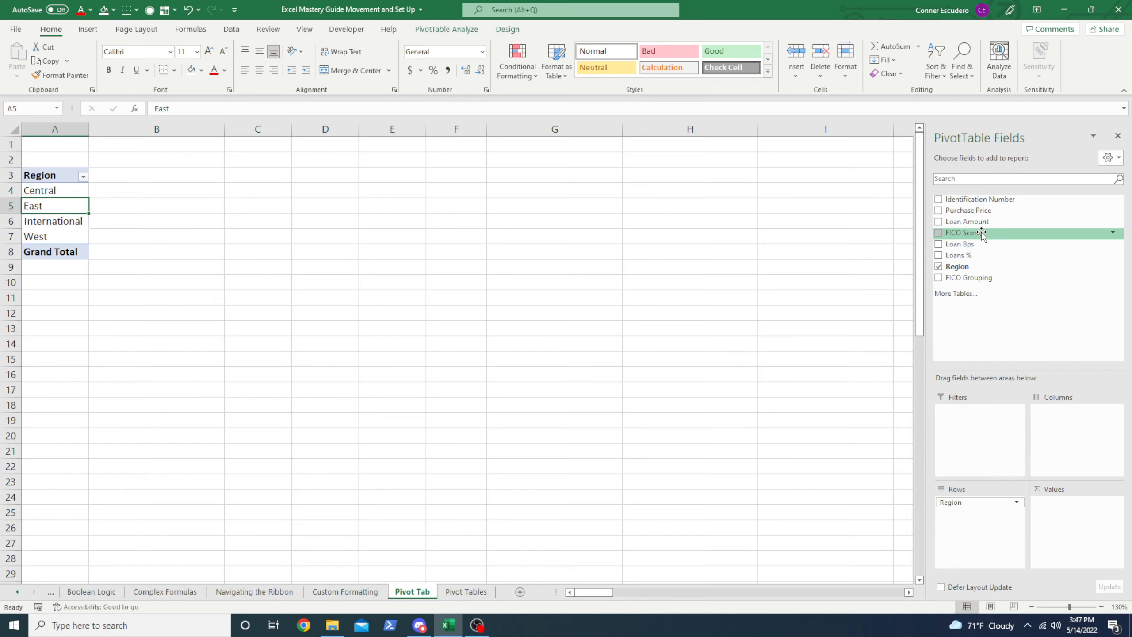
Add FICO Score to the PivotTable's values summarized by Average and review the figures for each region.
left_click_drag(983, 234, 1083, 513)
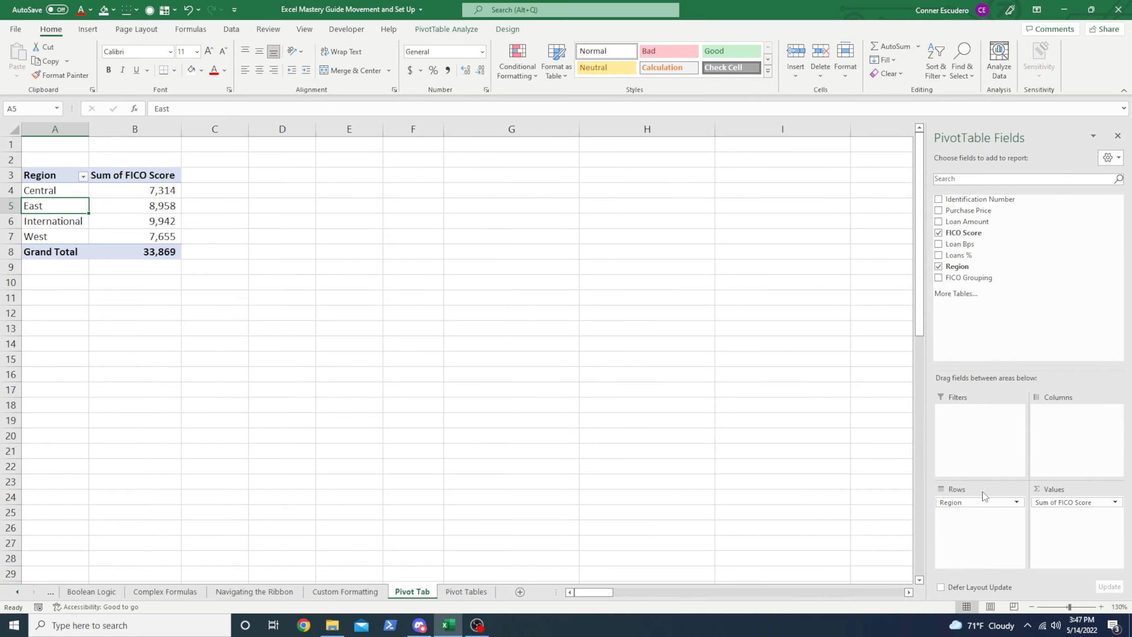
left_click(1115, 502)
left_click(1077, 488)
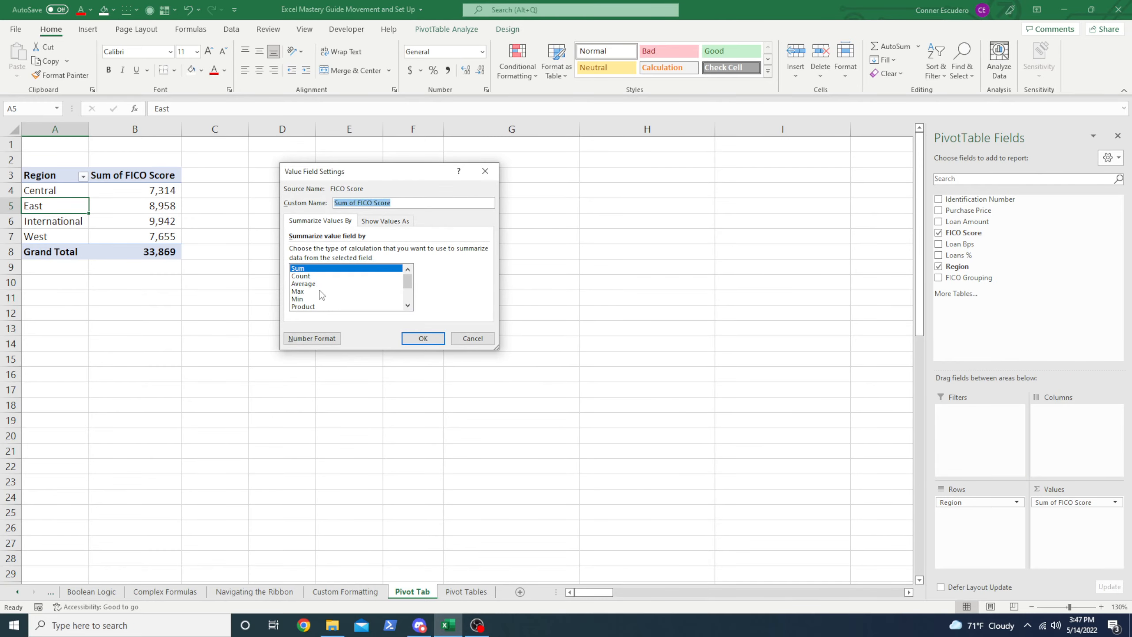
left_click(304, 284)
left_click(422, 338)
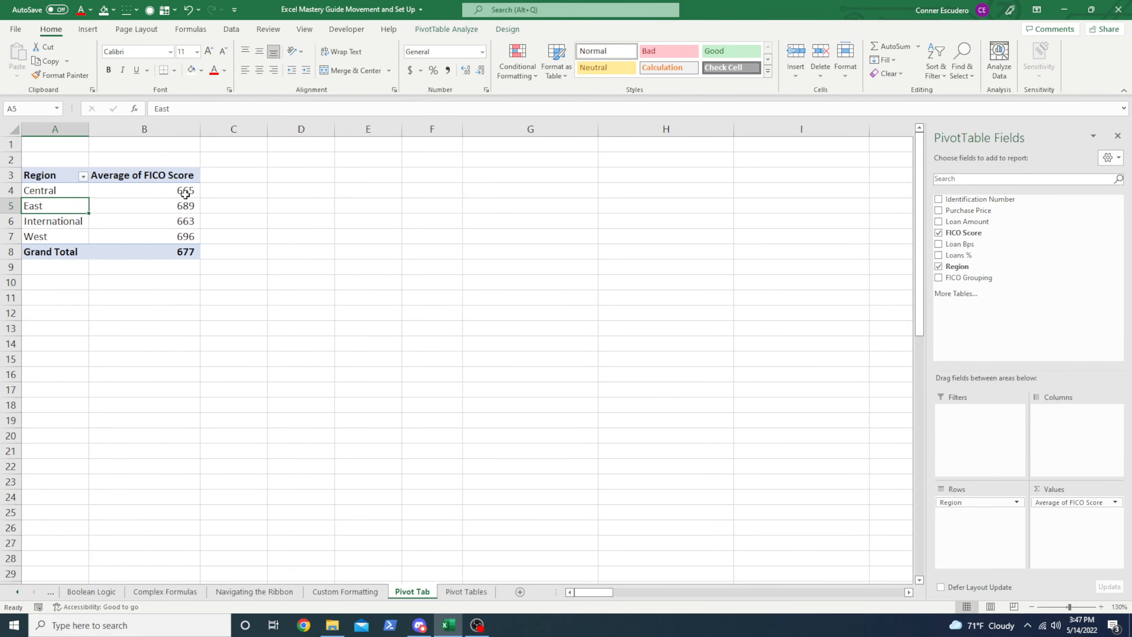
left_click_drag(186, 193, 192, 235)
left_click(207, 271)
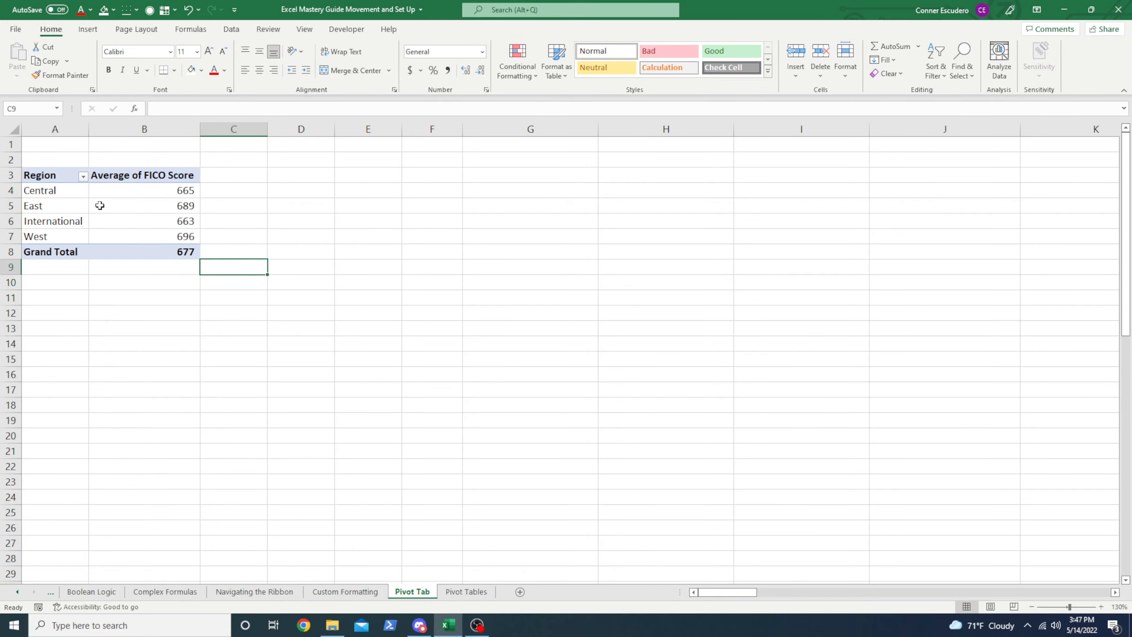
left_click_drag(61, 193, 171, 238)
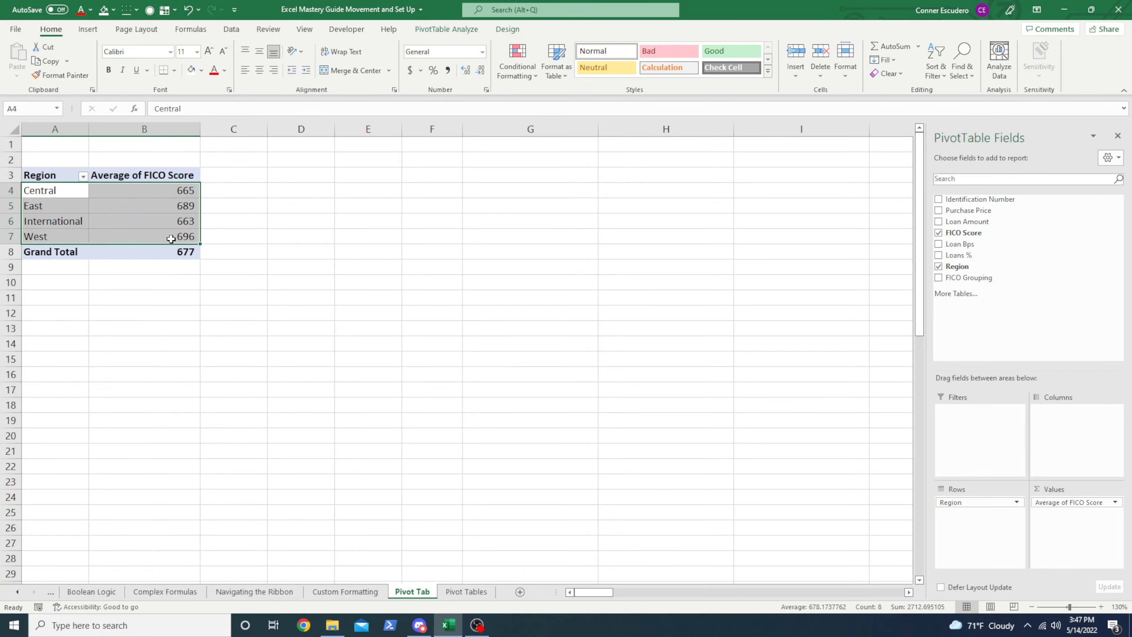
Review the average FICO score for the International and West regions.
left_click_drag(57, 222, 134, 223)
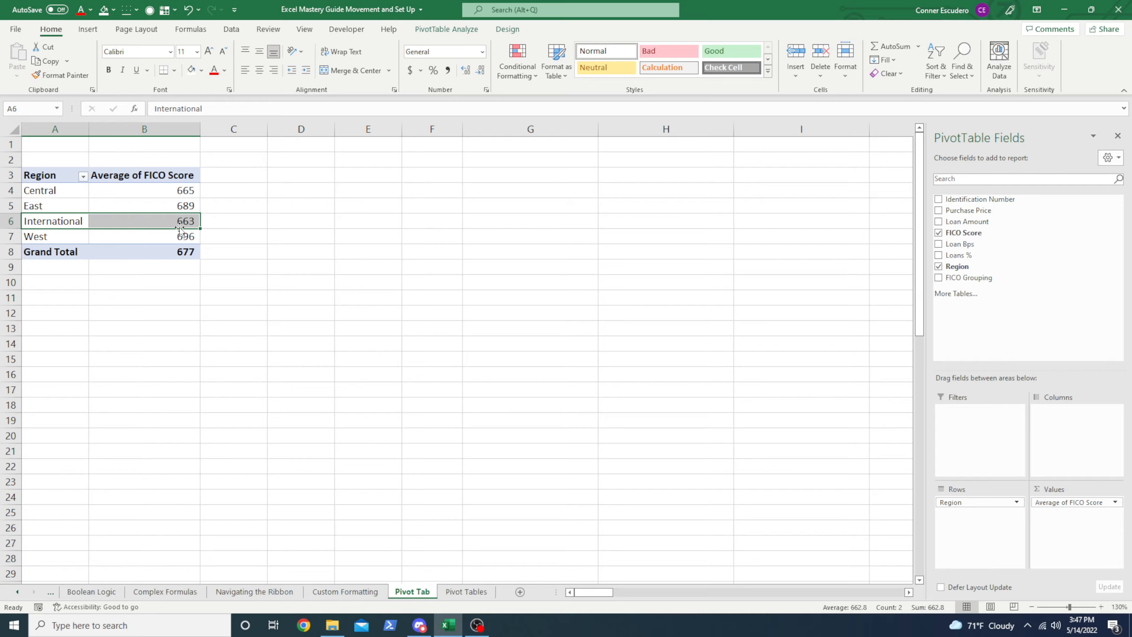
left_click_drag(56, 240, 149, 240)
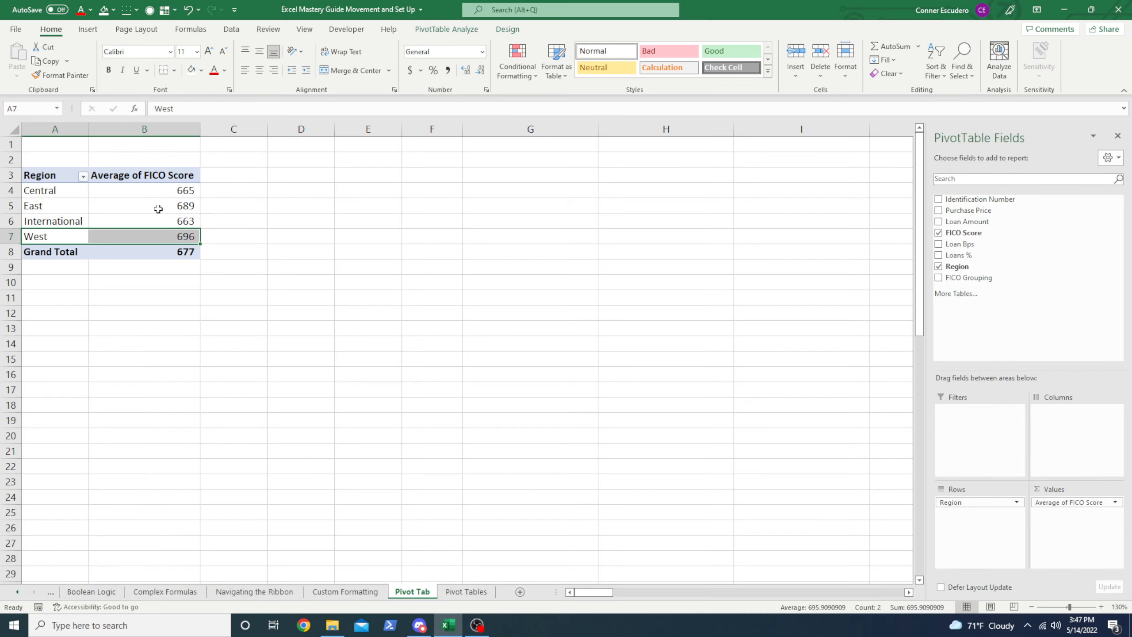
left_click(155, 236)
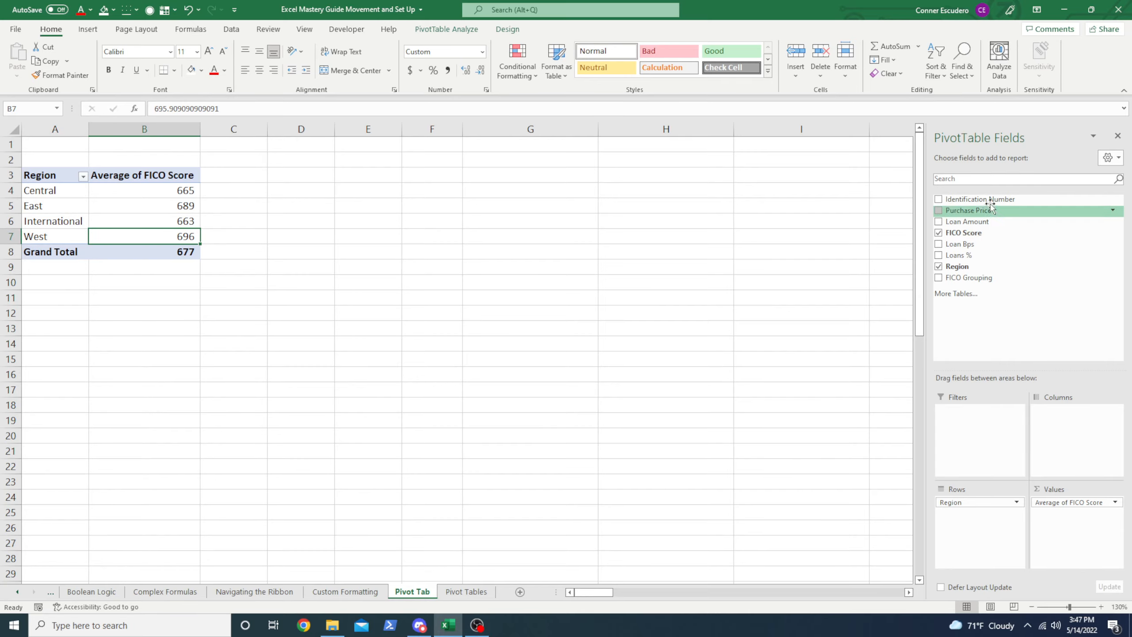
Add Purchase Price to the PivotTable's values as a sum and check the West region's figures.
left_click_drag(986, 213, 1077, 521)
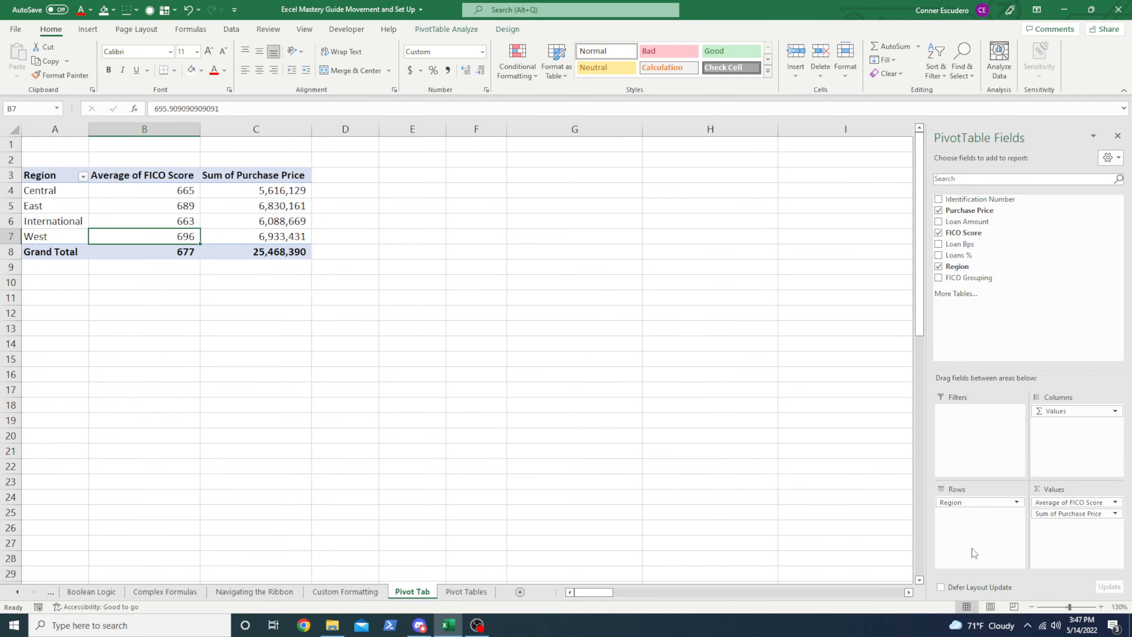
left_click_drag(265, 237, 55, 236)
left_click(295, 238)
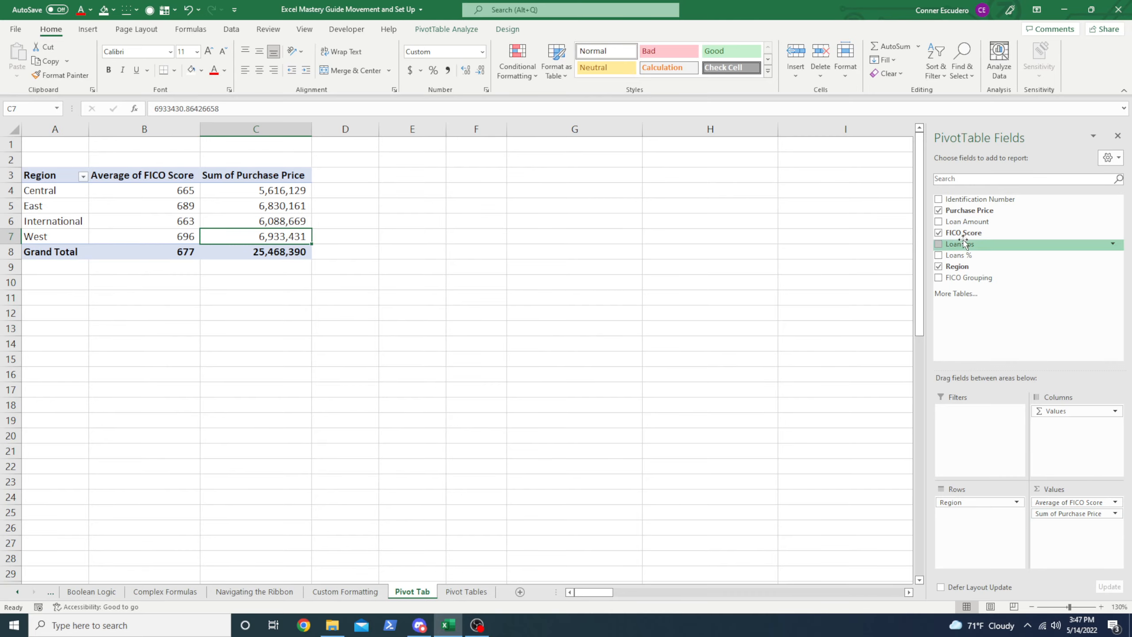
Add Purchase Price to the values a second time and summarize that copy by Average.
left_click_drag(980, 211, 1074, 524)
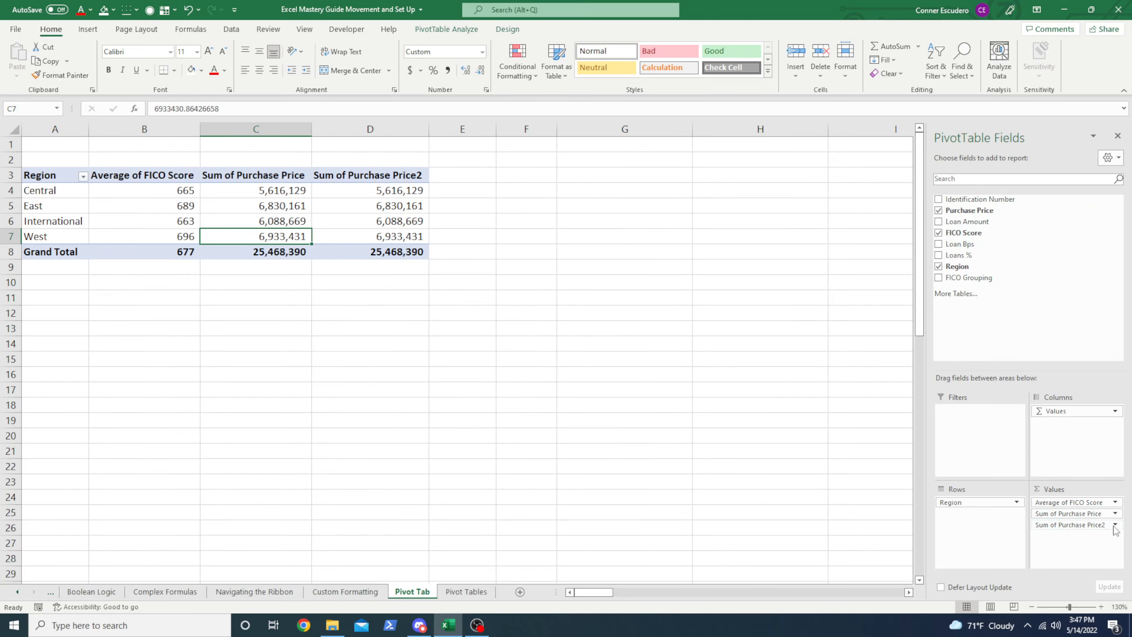
left_click(1074, 524)
left_click(1075, 512)
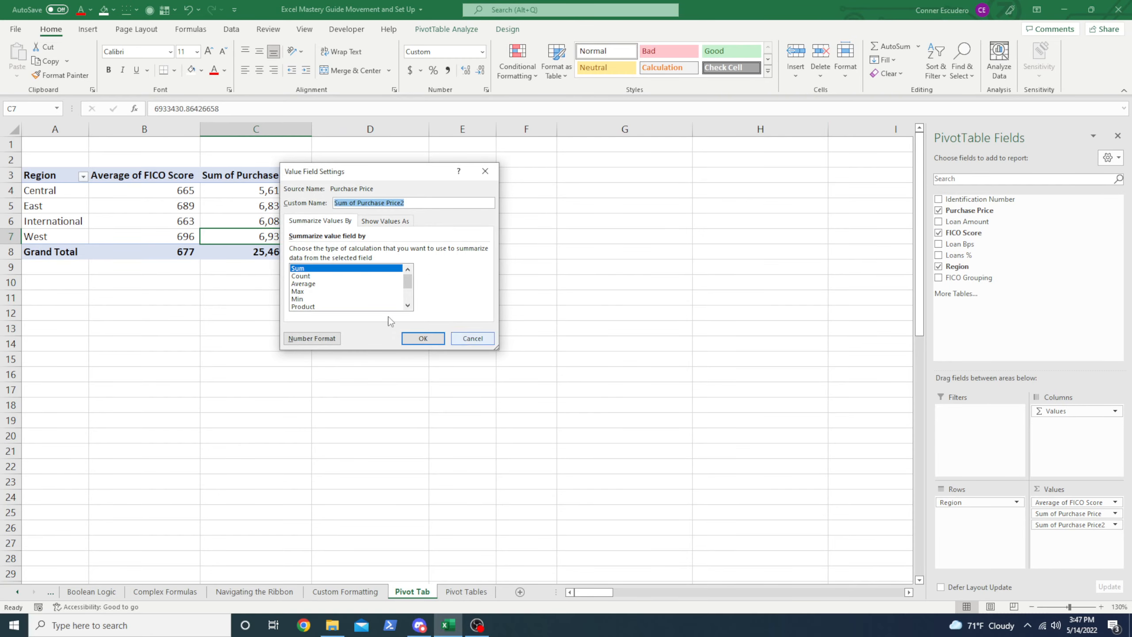
left_click(339, 284)
left_click(422, 339)
left_click(412, 242)
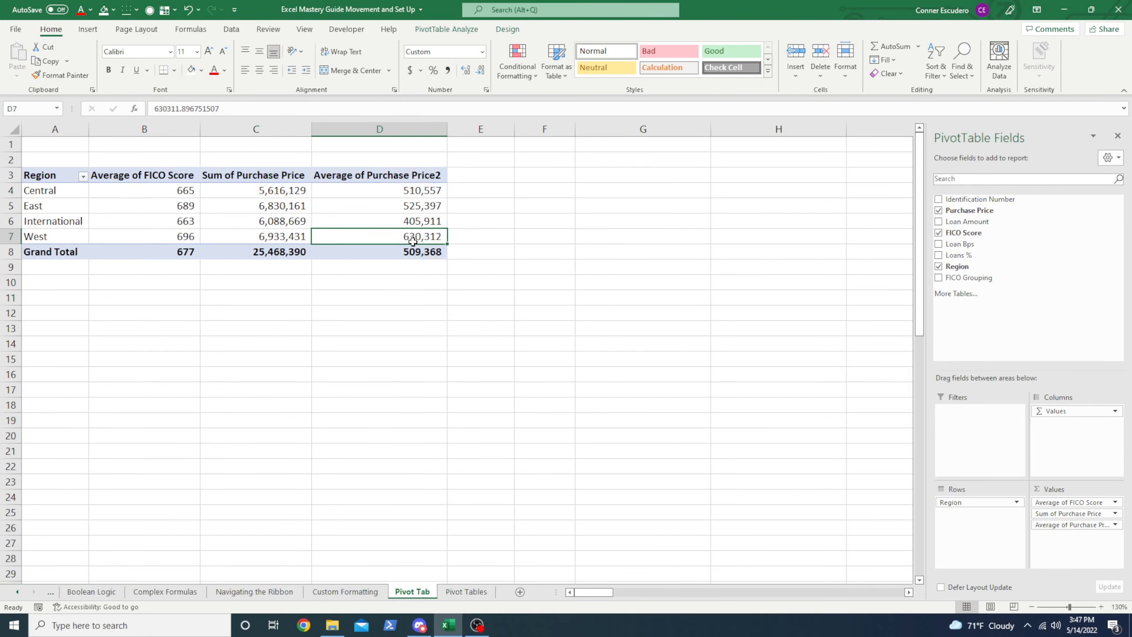
Examine the International region's average FICO score and its summed and average purchase prices.
left_click_drag(120, 227, 373, 226)
left_click(351, 284)
left_click_drag(47, 221, 228, 223)
left_click(179, 223)
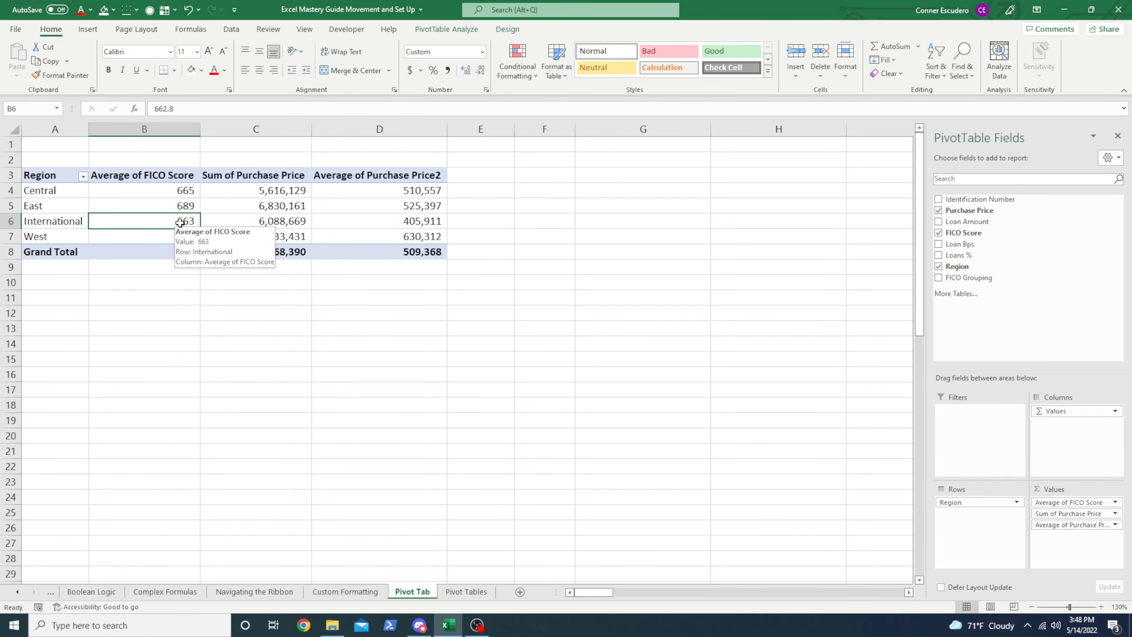
left_click_drag(51, 223, 280, 190)
left_click(270, 218)
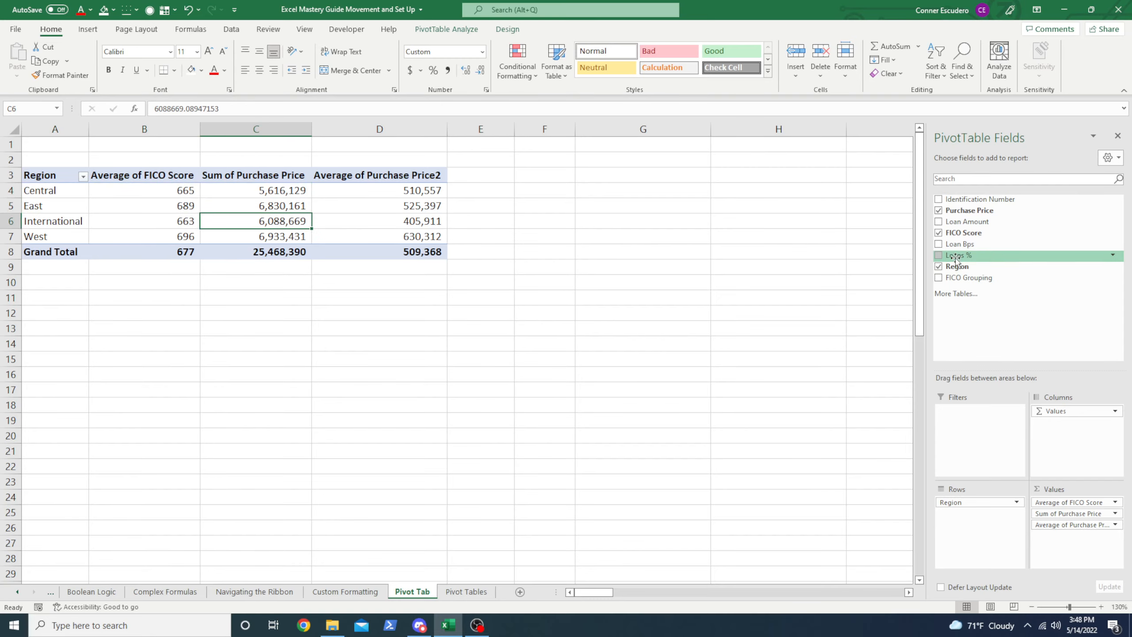
Add Loan Amount to the PivotTable's values, summarize it by Average and check the International region's figure.
left_click_drag(968, 222, 1087, 540)
left_click(1086, 541)
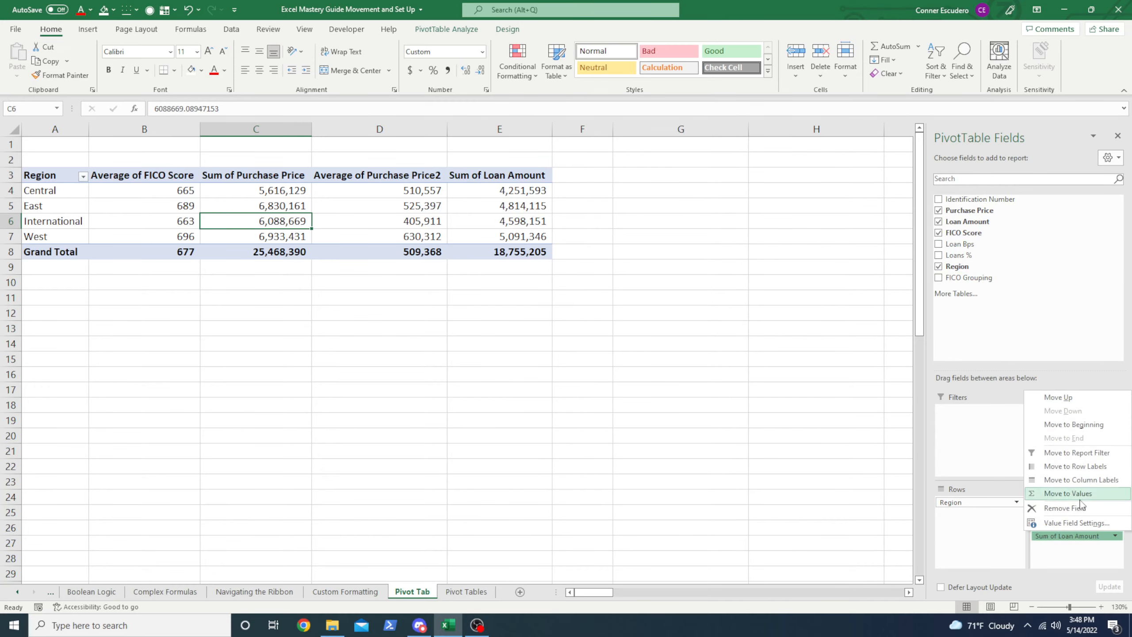
left_click(1078, 525)
left_click(330, 283)
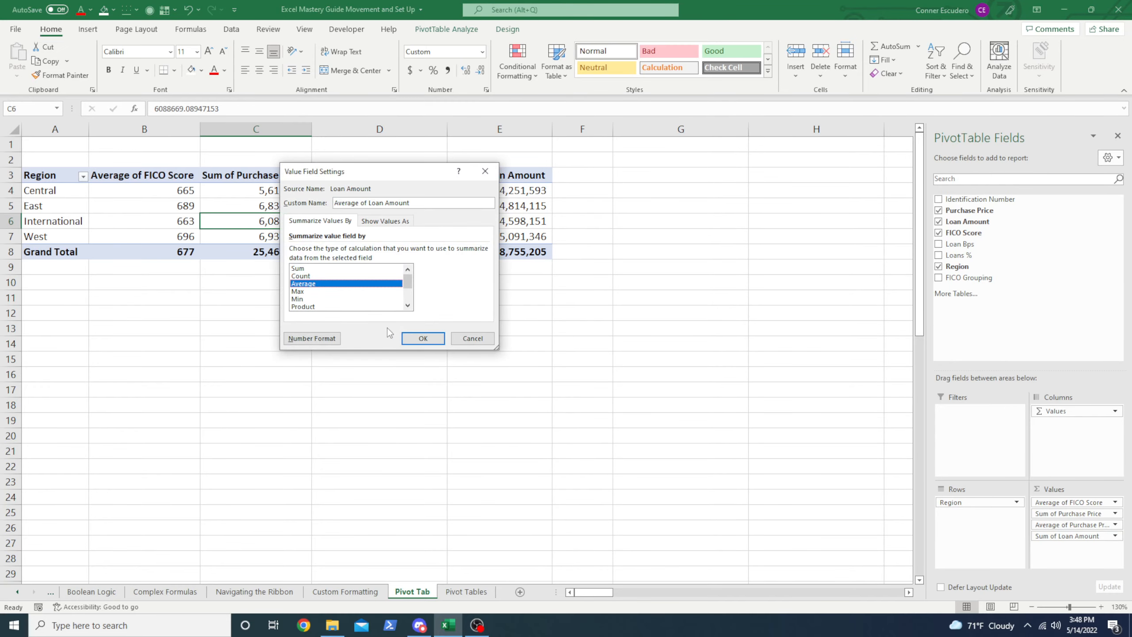
left_click(423, 338)
left_click(585, 256)
left_click(521, 225)
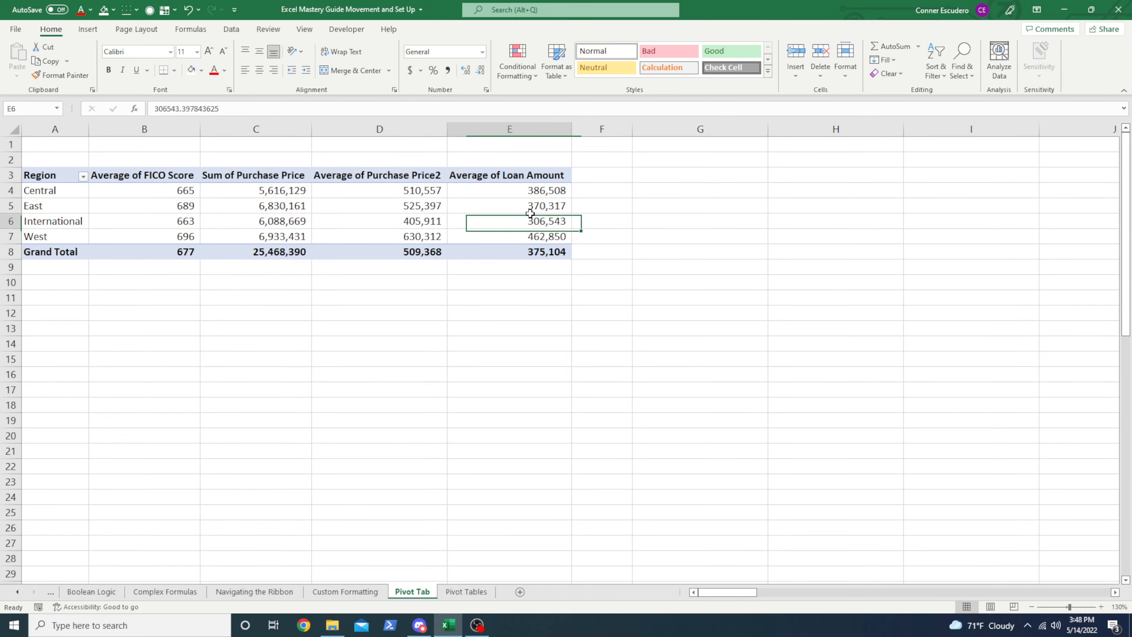
Review the FICO score, purchase price and loan amount summaries across all regions and the Grand Total row.
left_click_drag(60, 224, 532, 224)
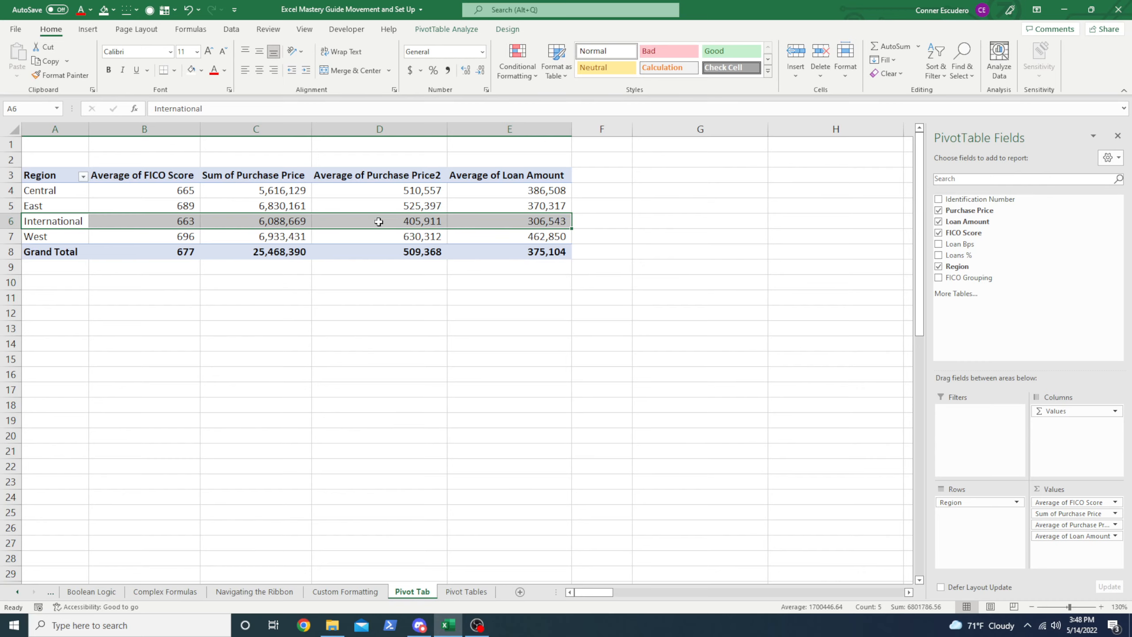
left_click(57, 194)
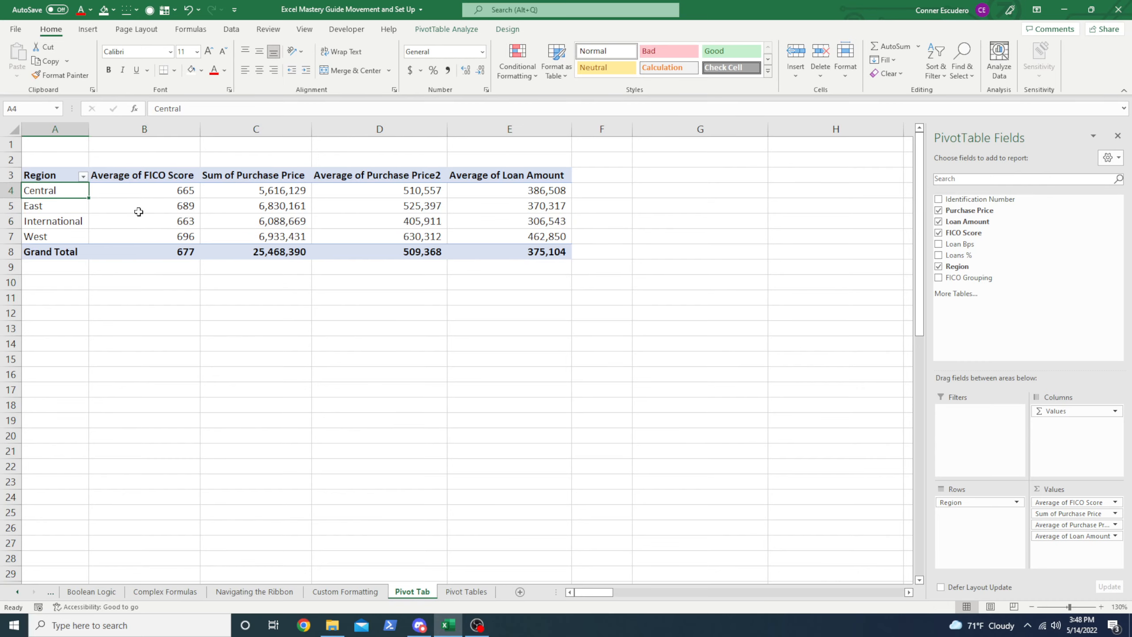
left_click_drag(60, 174, 542, 250)
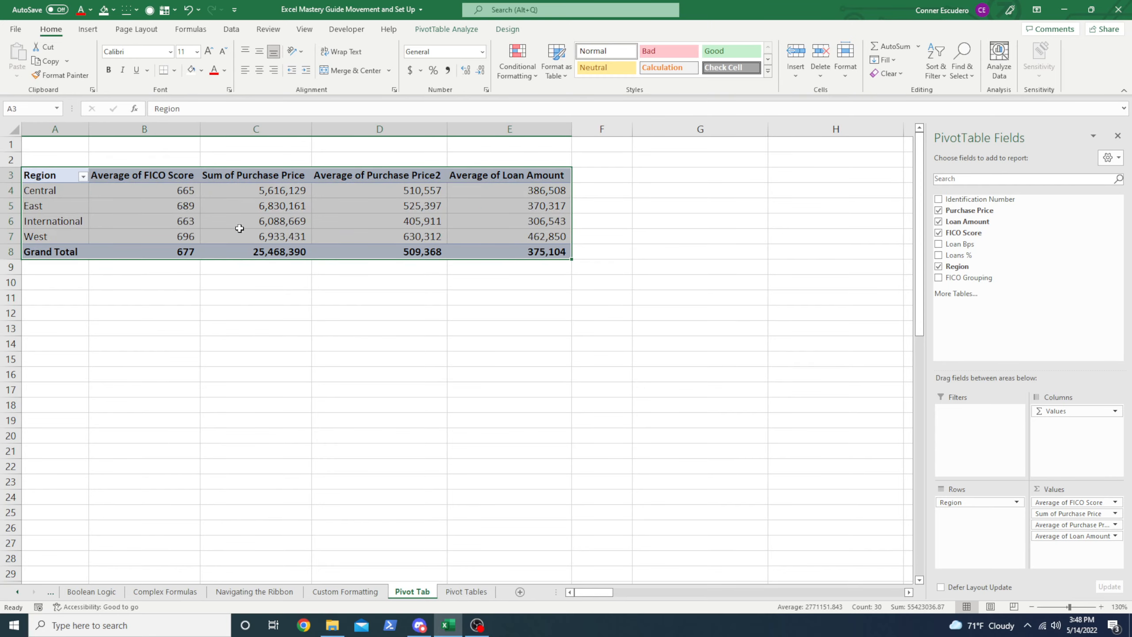
left_click(55, 198)
left_click(180, 196)
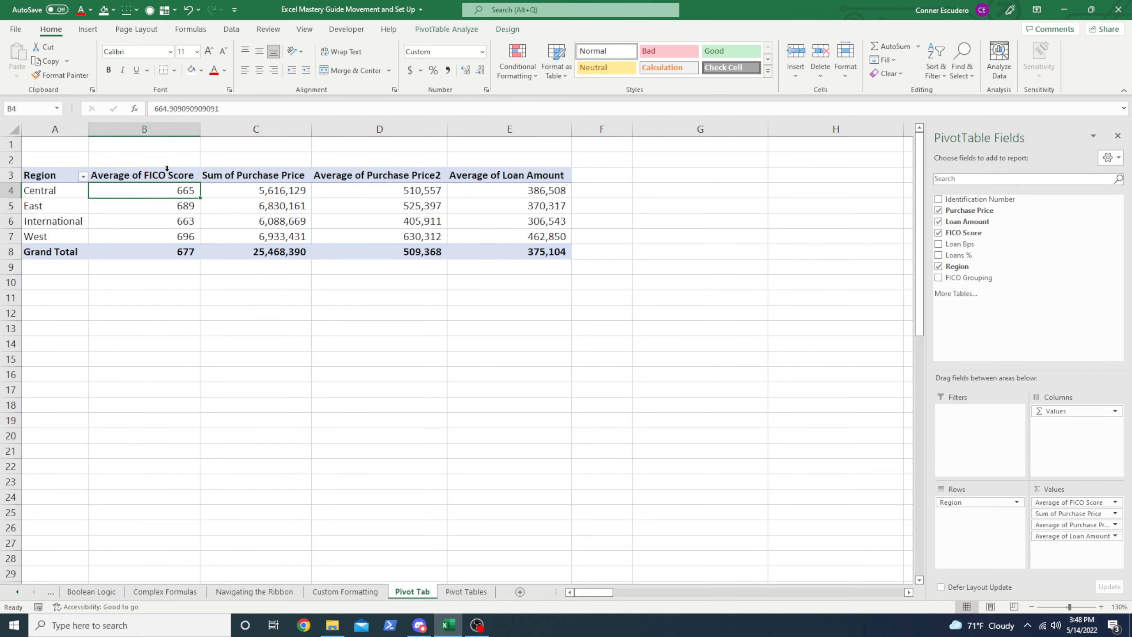
left_click_drag(60, 233, 60, 467)
left_click(243, 257)
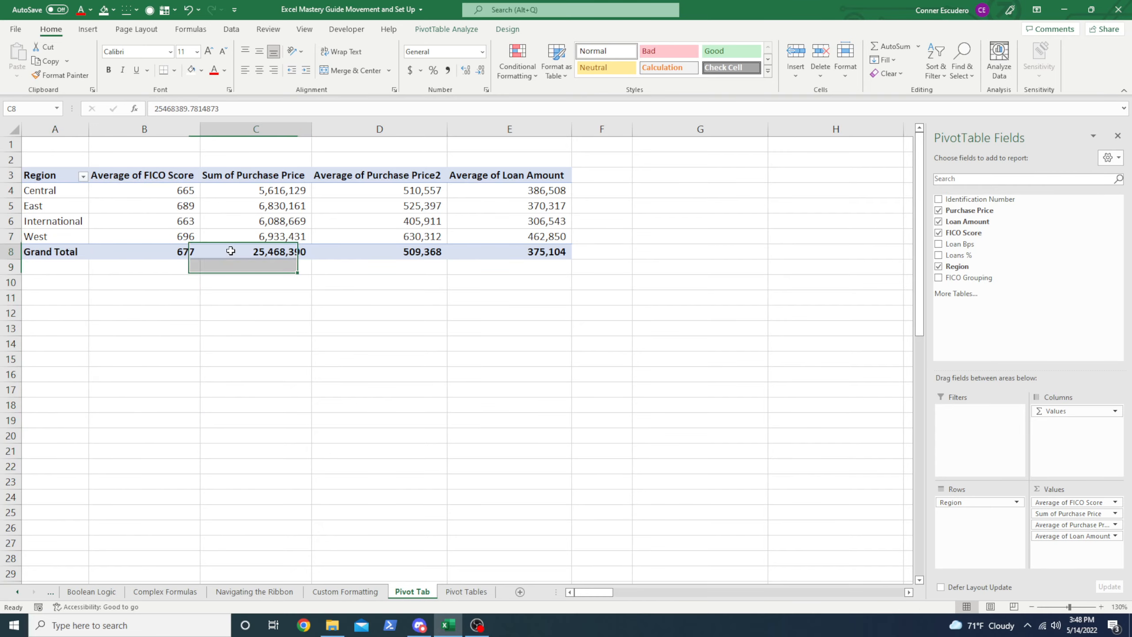
Clear Region, FICO Score, Loan Amount and Purchase Price from the PivotTable.
left_click(939, 267)
left_click(938, 232)
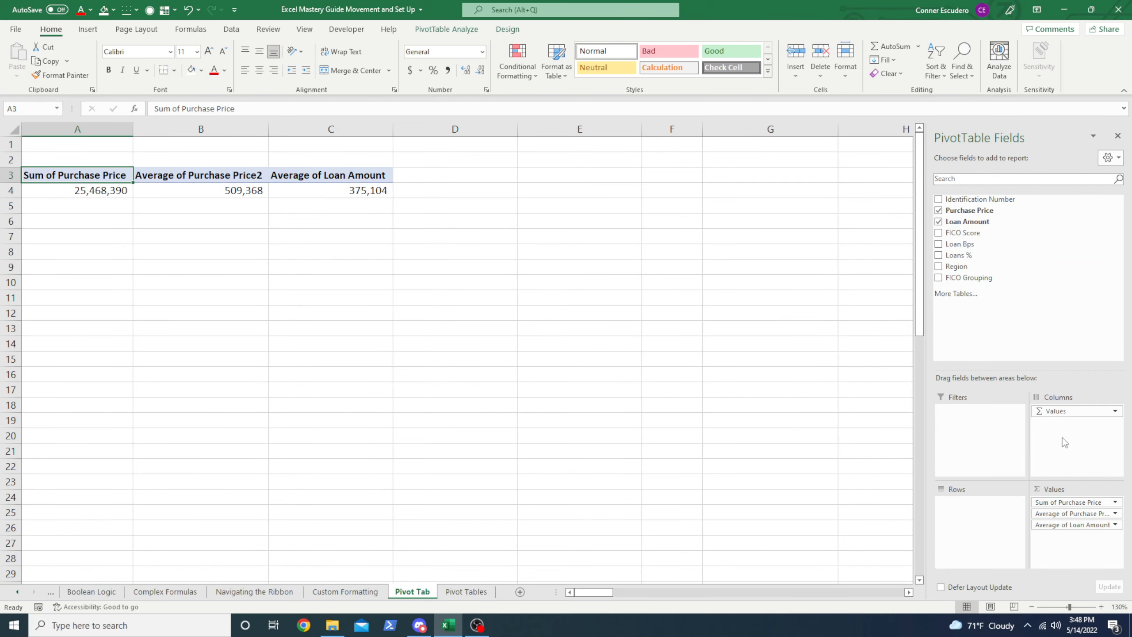
left_click(939, 221)
left_click(938, 210)
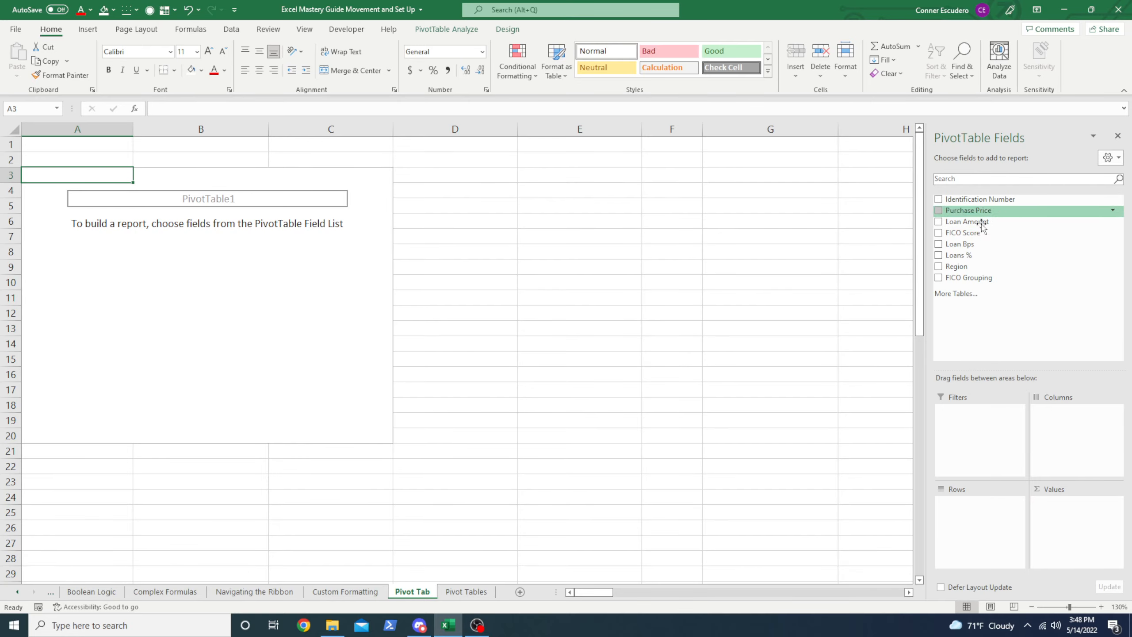
Check Loan Amount in the Pivot Tables sheet's source data, then add it to the PivotTable's rows and look through the list.
left_click(466, 591)
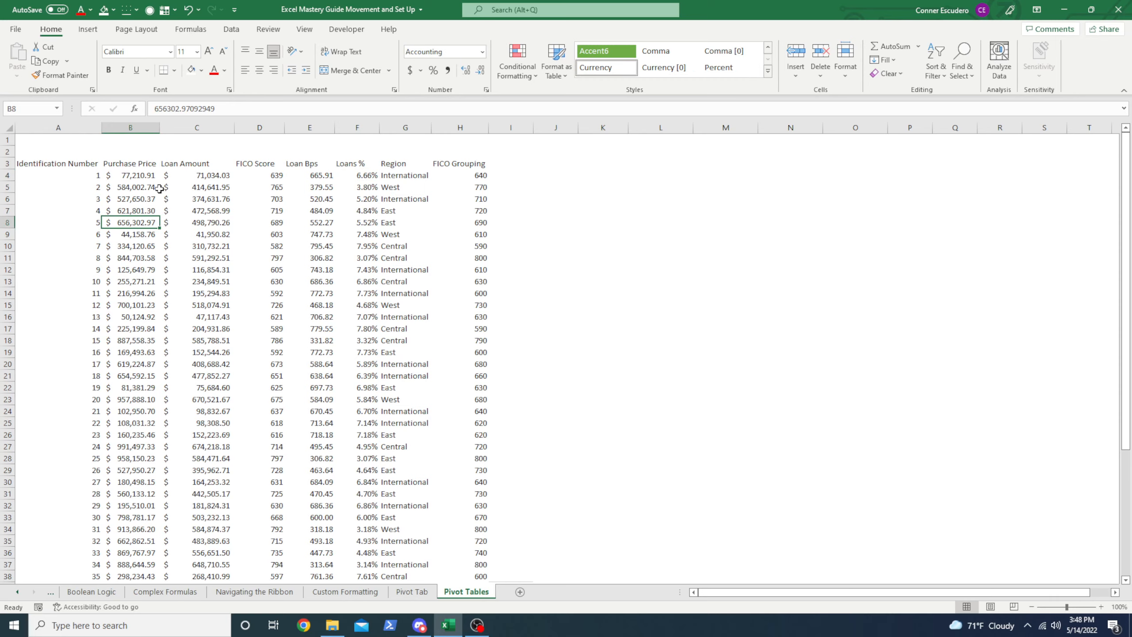
left_click(195, 187)
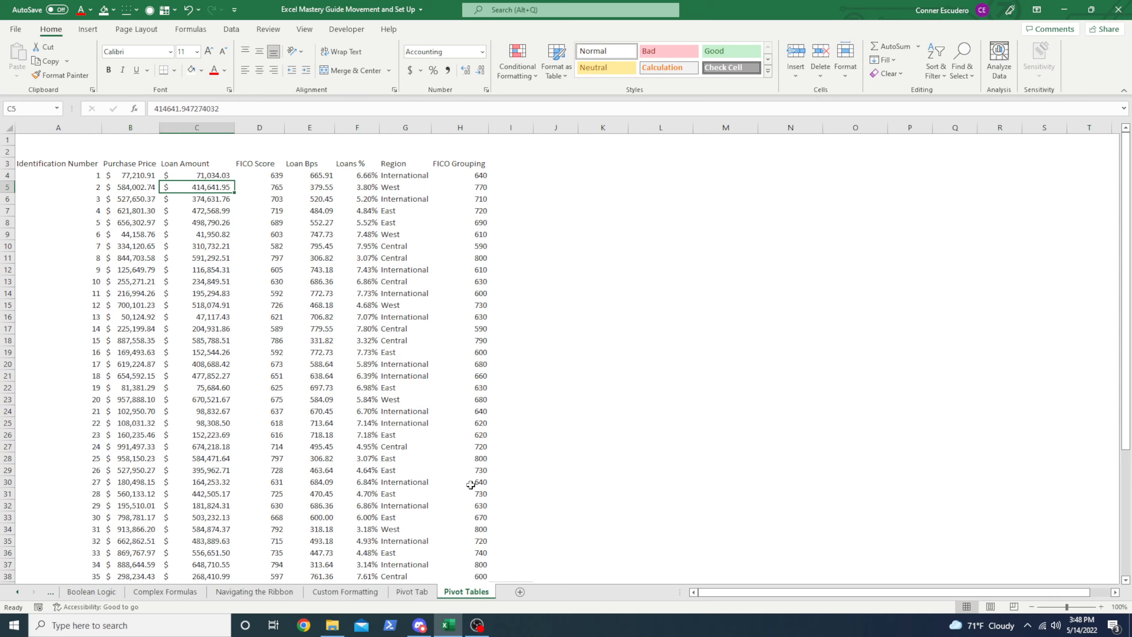
left_click(408, 593)
left_click_drag(967, 221, 1016, 494)
scroll(119, 295, "down", 6)
scroll(112, 308, "down", 9)
scroll(96, 312, "up", 16)
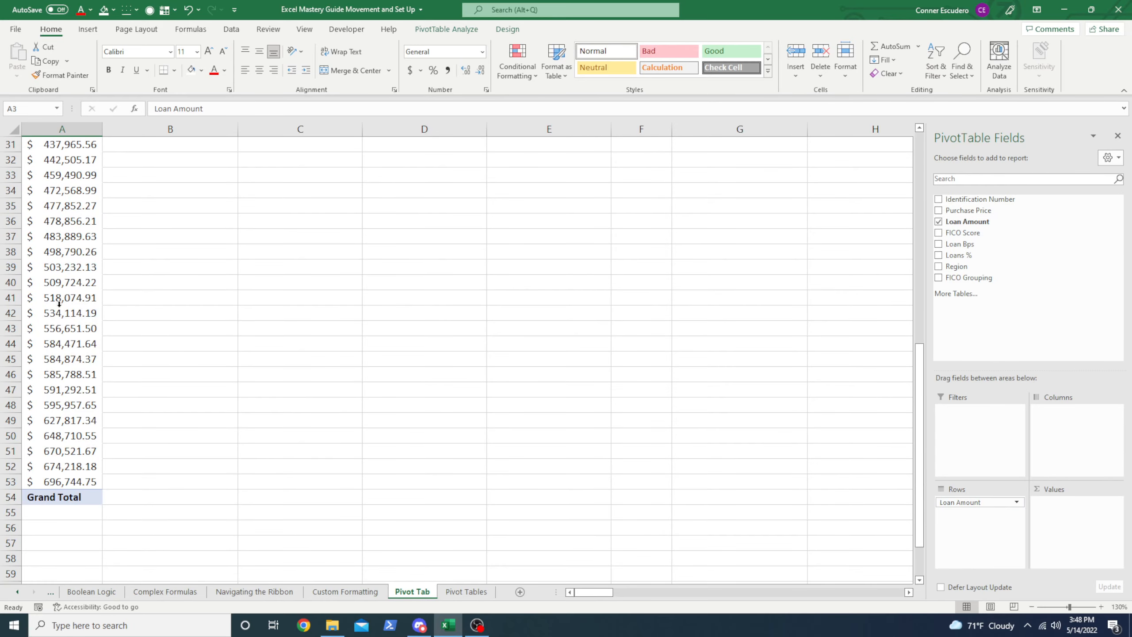
Compare the listed loan amounts with the Loan Amount, FICO Score, Region and FICO Grouping columns on the Pivot Tables sheet.
left_click(466, 591)
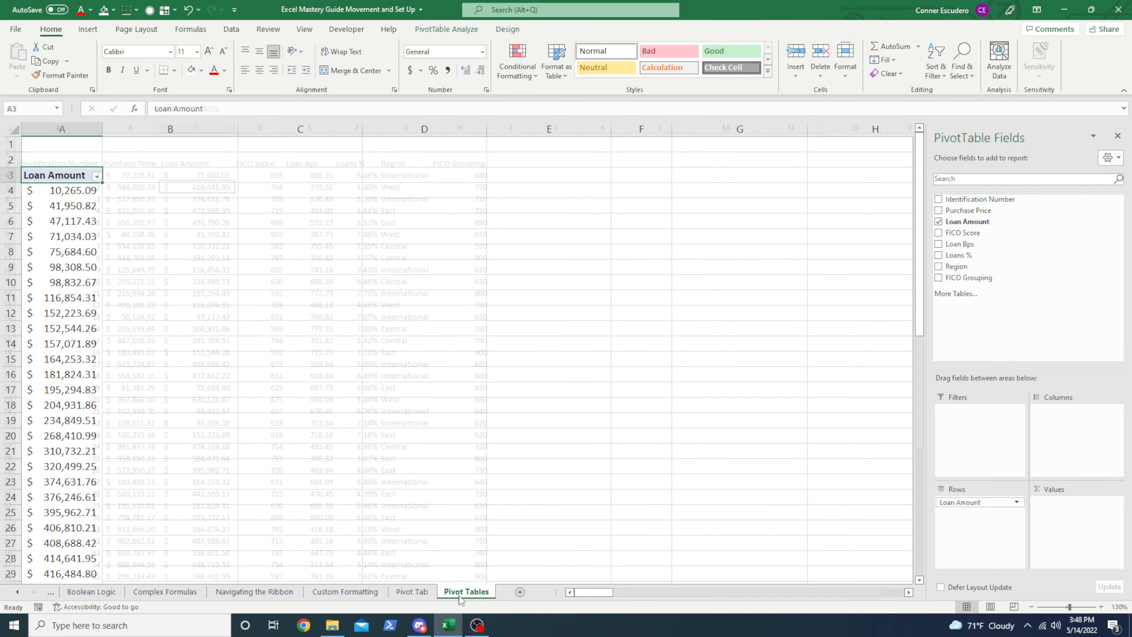
left_click_drag(214, 174, 223, 470)
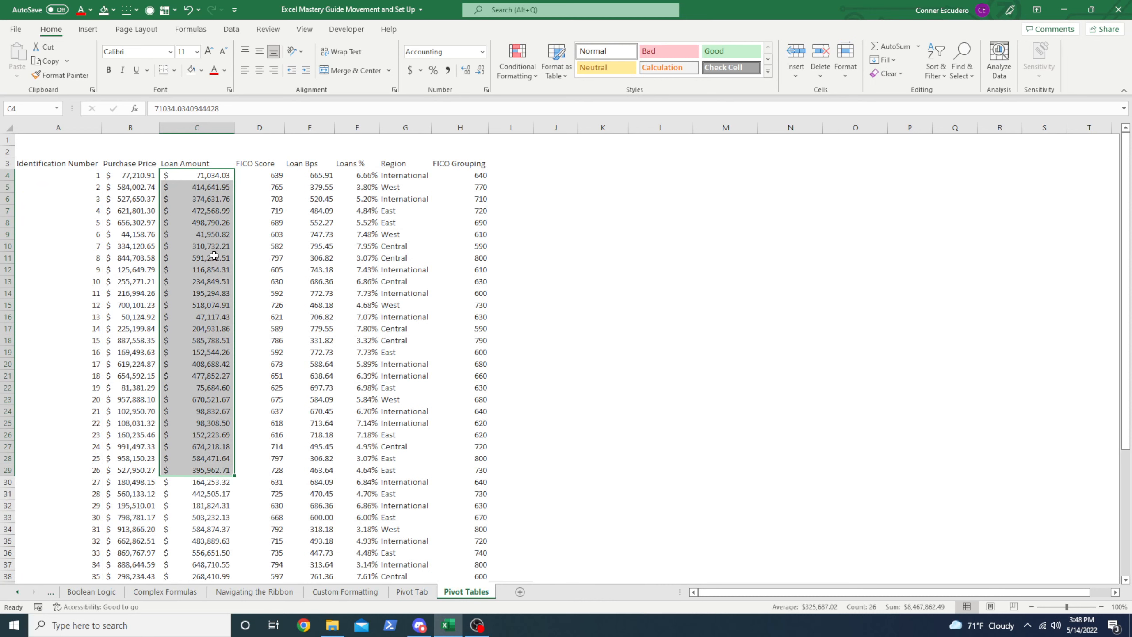
left_click_drag(153, 176, 217, 352)
left_click(304, 328)
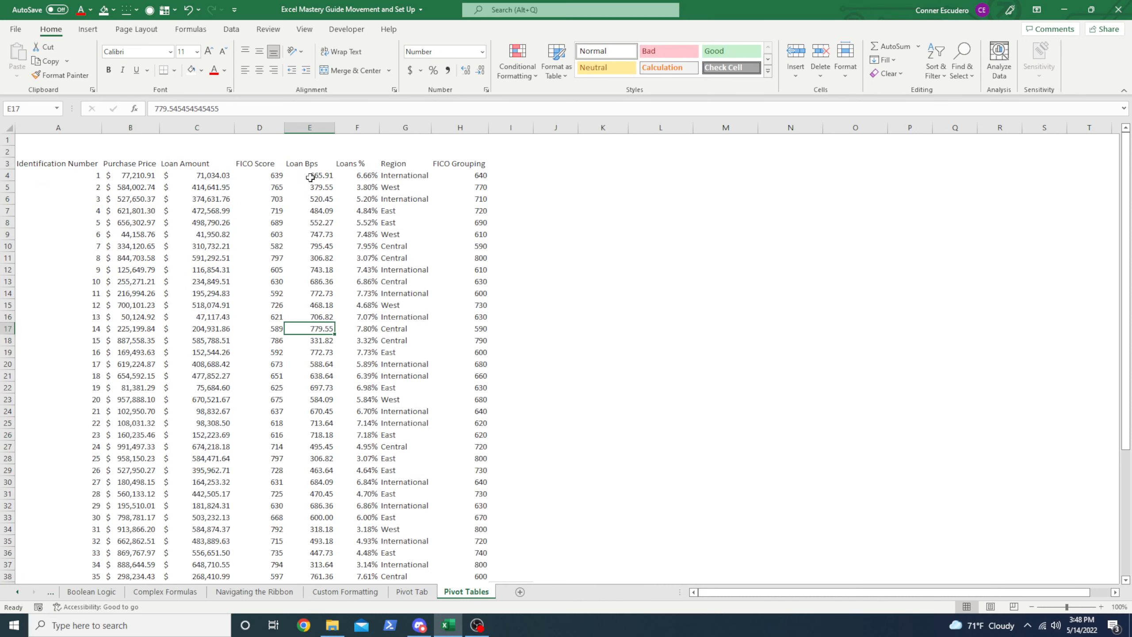
left_click_drag(263, 174, 458, 201)
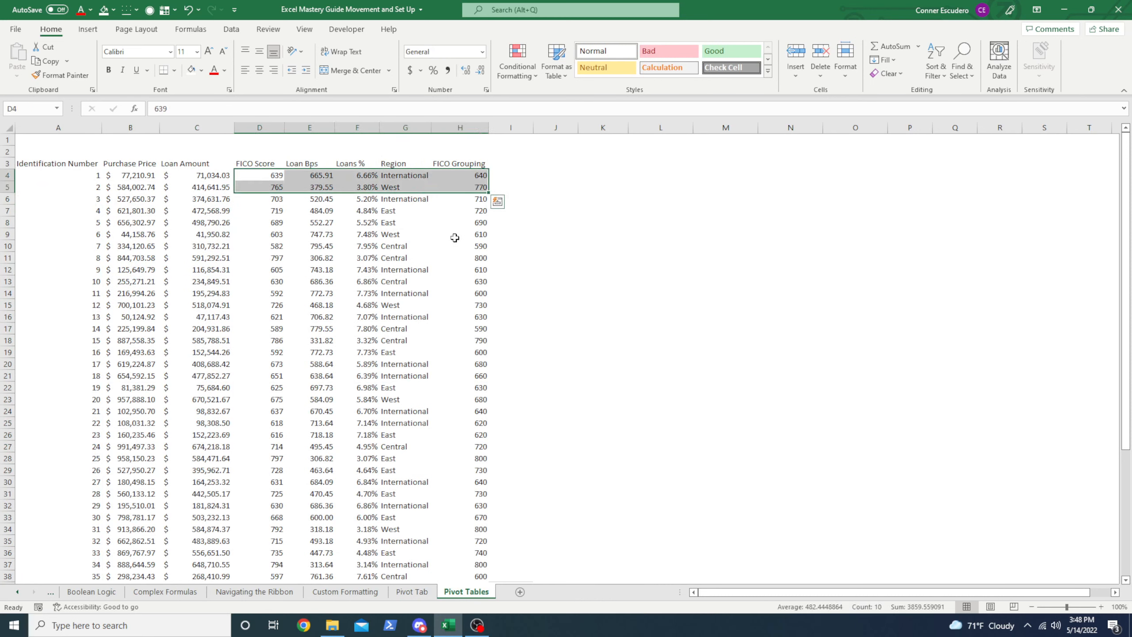
Replace Loan Amount with FICO Score in the rows of the PivotTable on the Pivot Tab sheet.
left_click(412, 591)
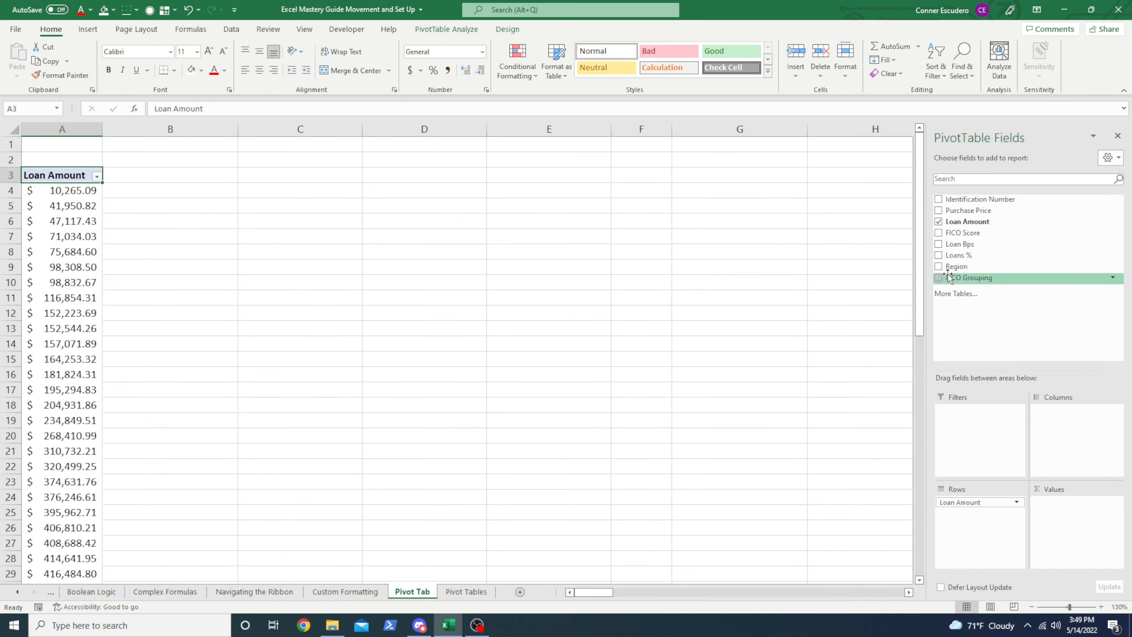
left_click(958, 222)
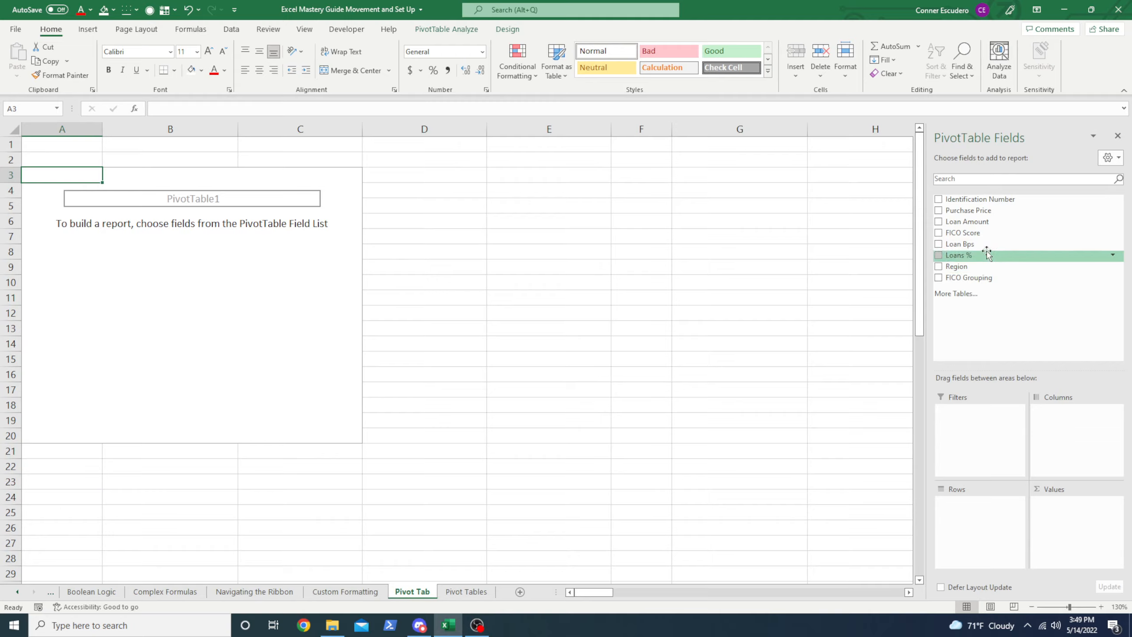
left_click_drag(980, 232, 981, 503)
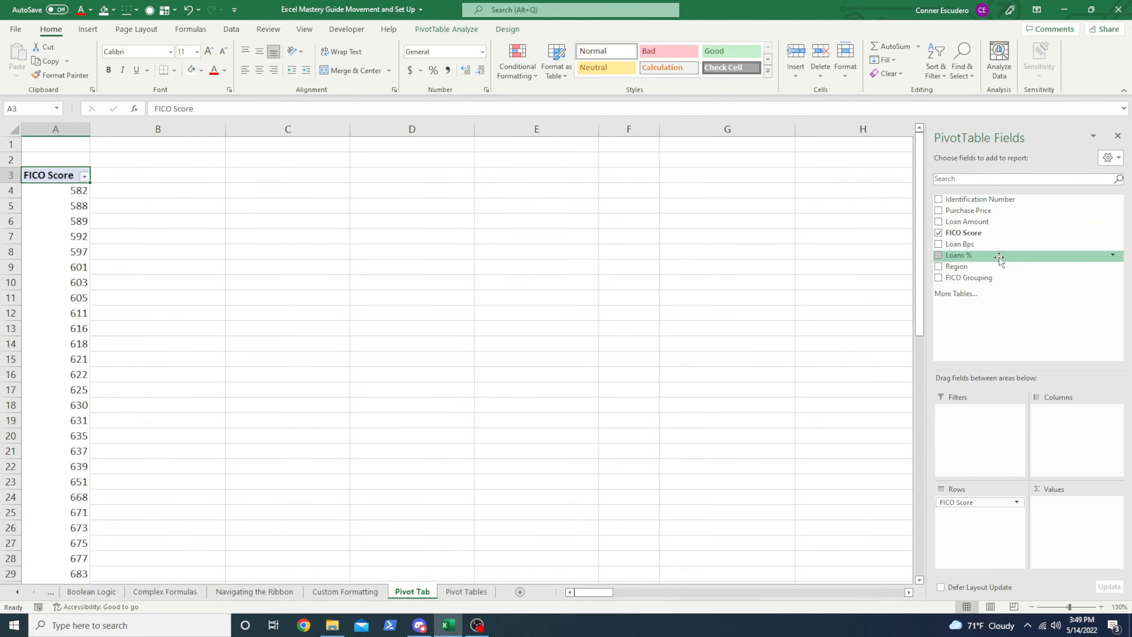
Try Region in the PivotTable's columns, examine the grid against the FICO Score rows, and remove Region again.
left_click_drag(994, 267, 1074, 422)
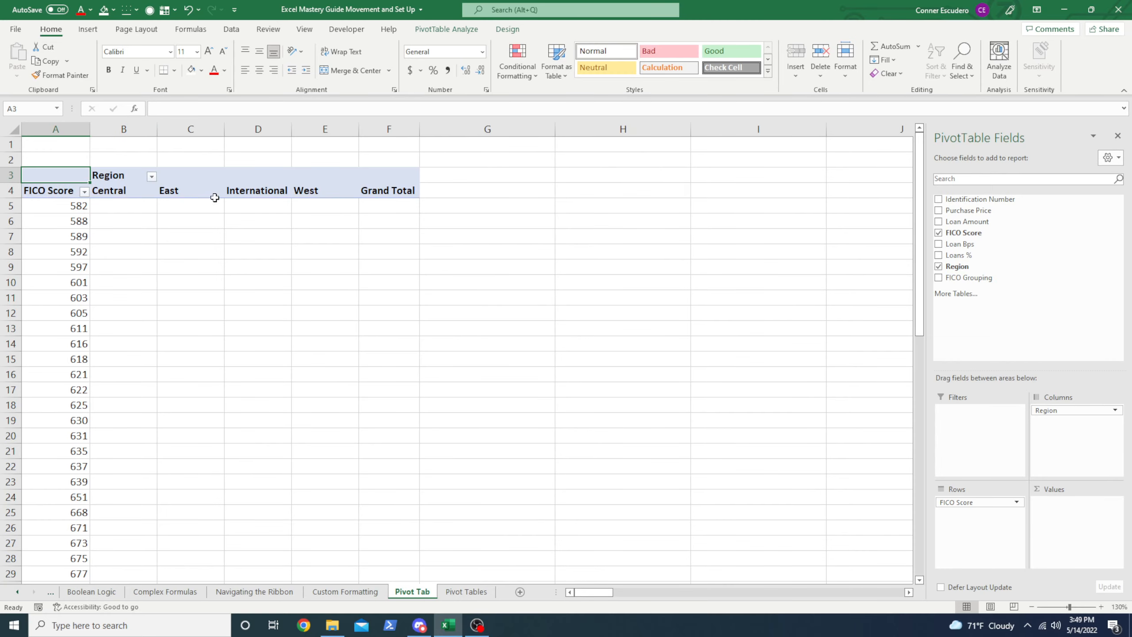
left_click_drag(105, 196, 337, 441)
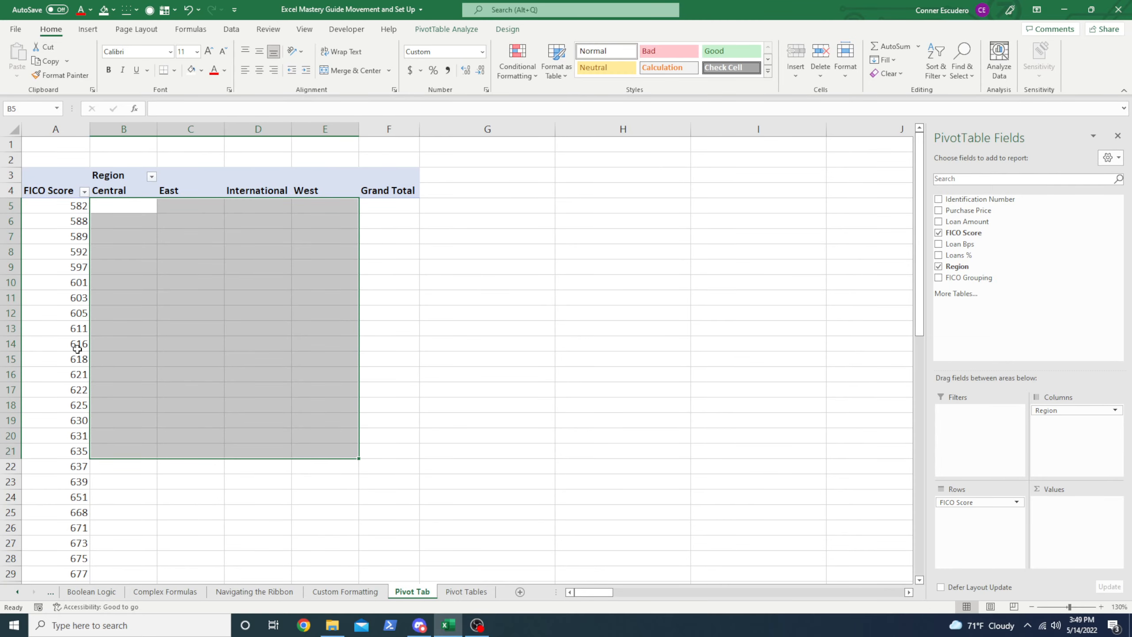
left_click_drag(59, 314, 152, 316)
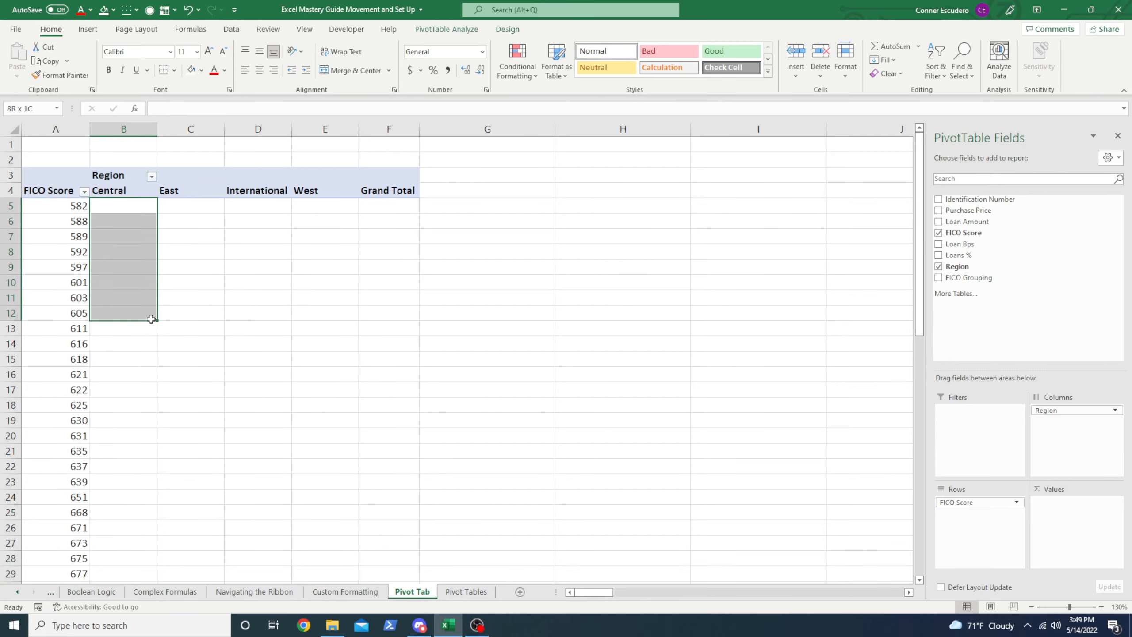
left_click_drag(220, 210, 246, 316)
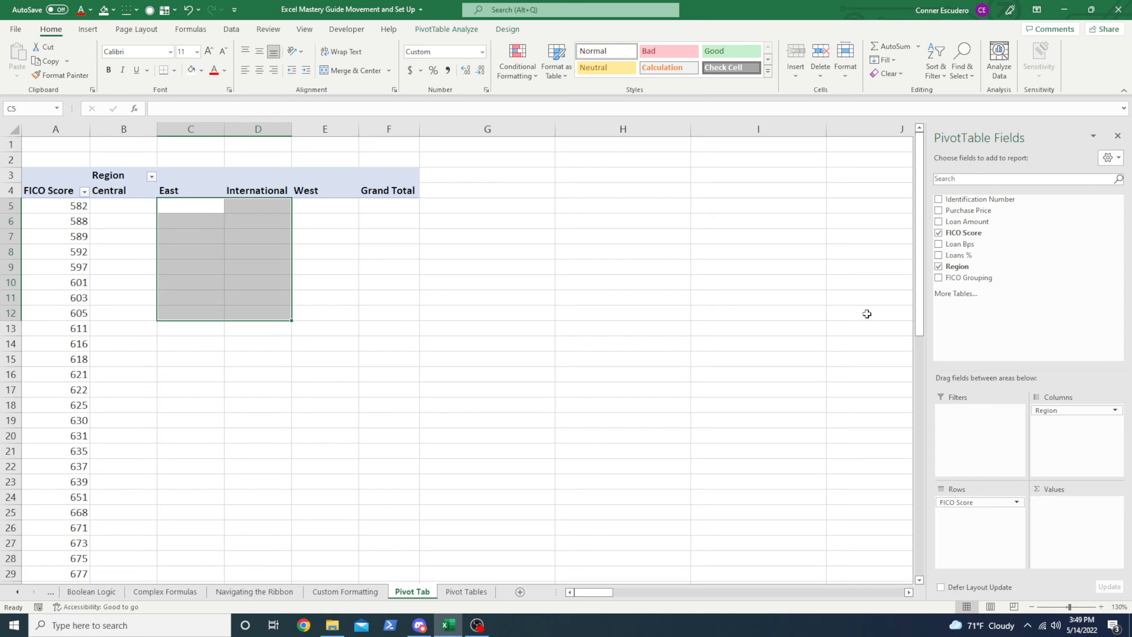
left_click_drag(1071, 409, 1002, 270)
left_click_drag(991, 499, 982, 507)
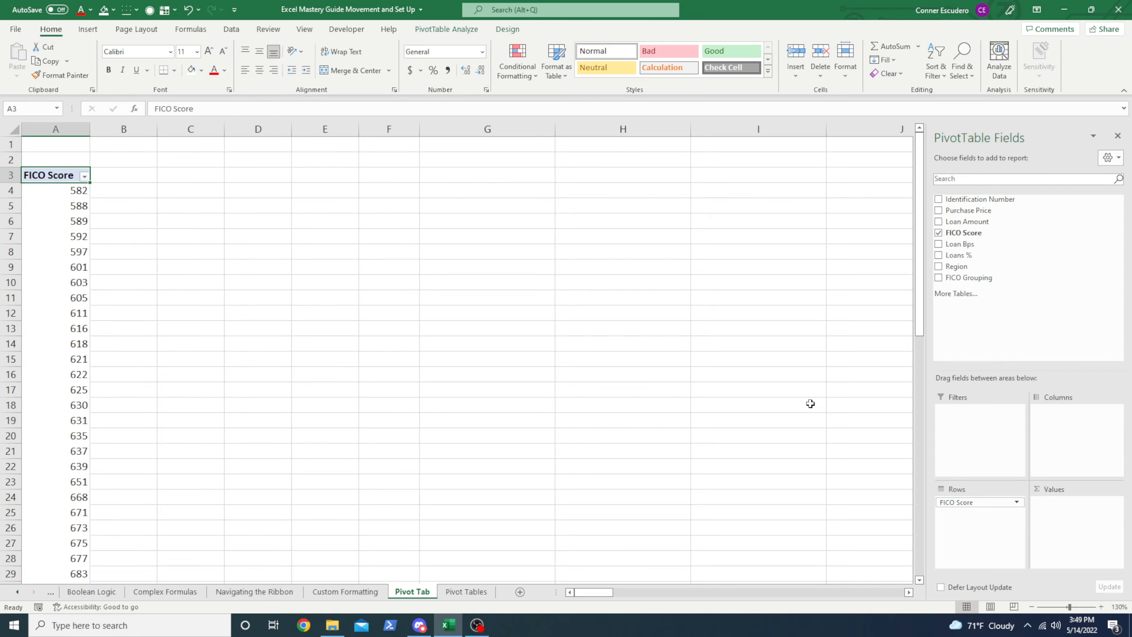
Set the PivotTable's report layout to Tabular Form and reopen the layout options.
left_click(507, 28)
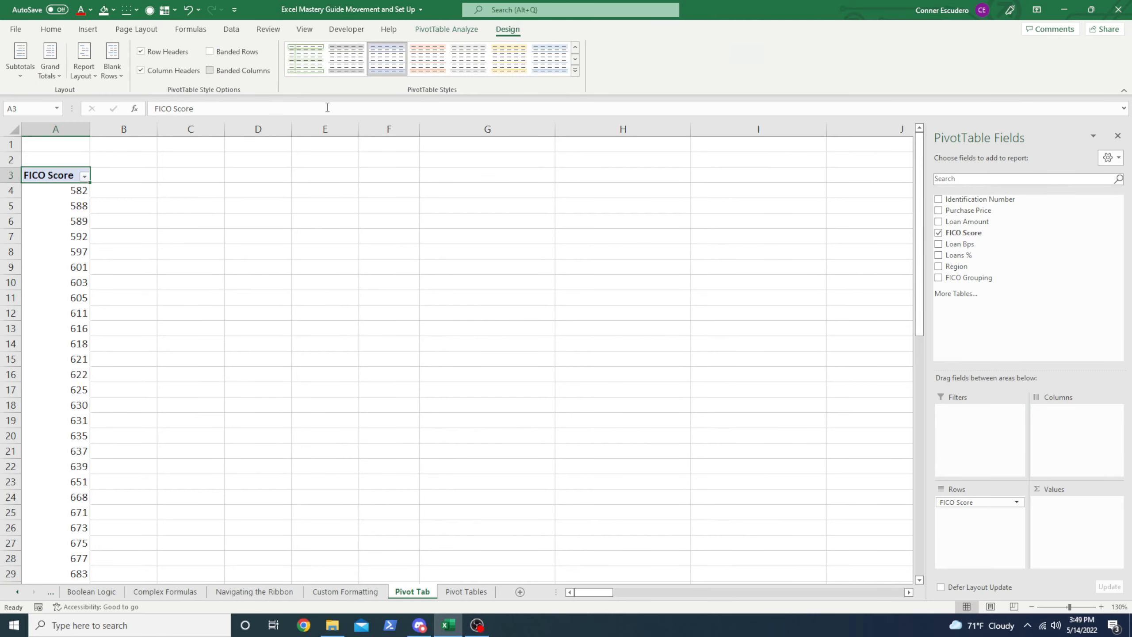
left_click(84, 63)
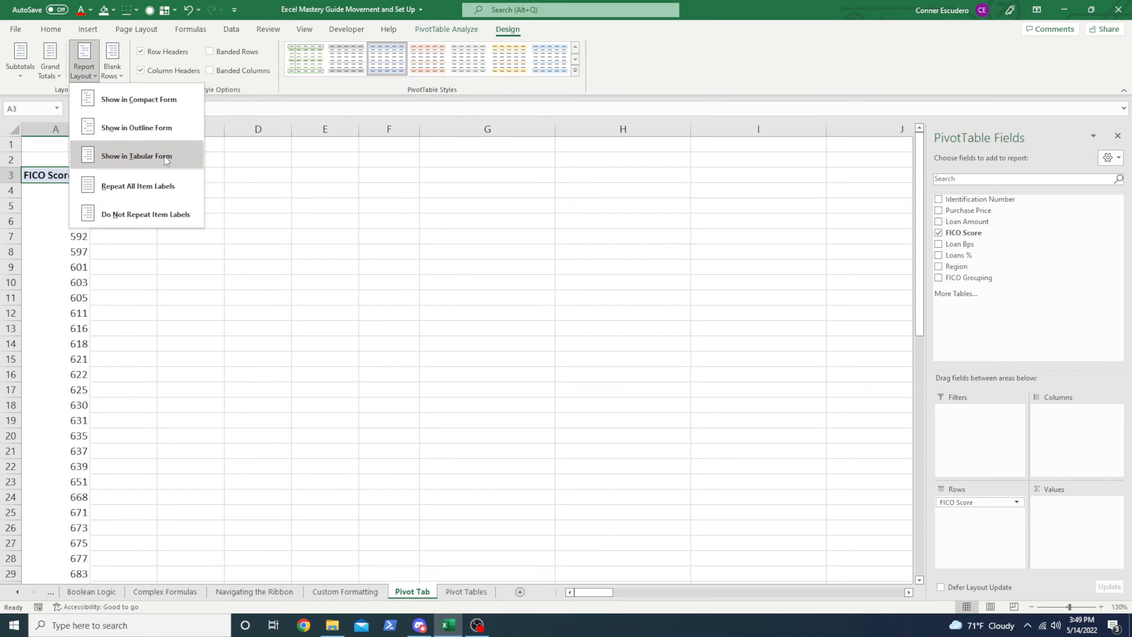
left_click(164, 156)
left_click(83, 63)
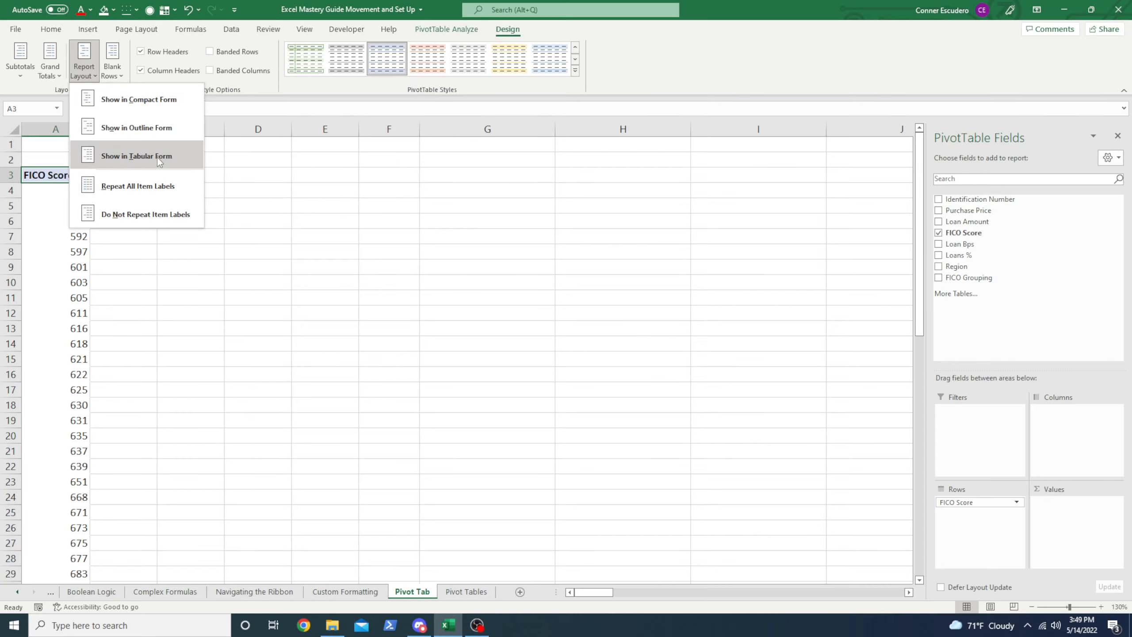